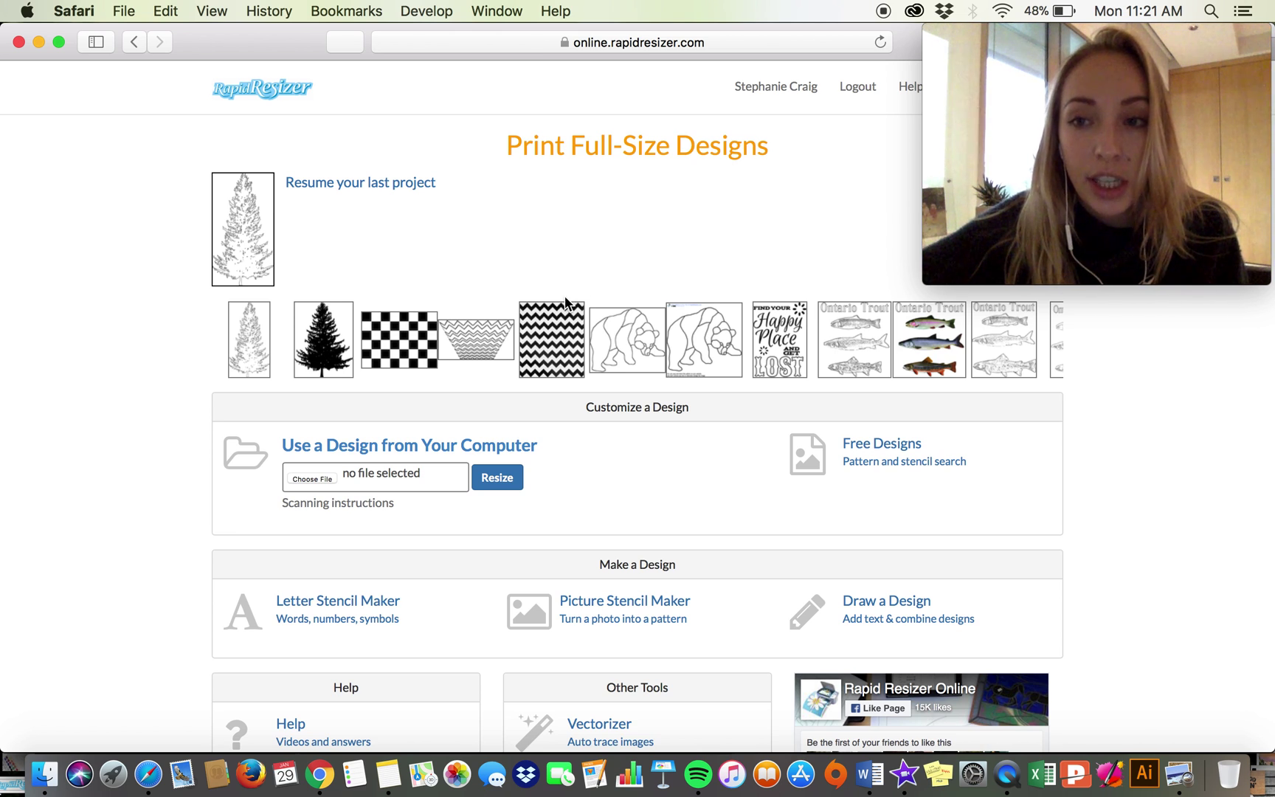
- Scroll through the Rapid Resizer start page to review recent designs and options
scroll(396, 291, down, 3)
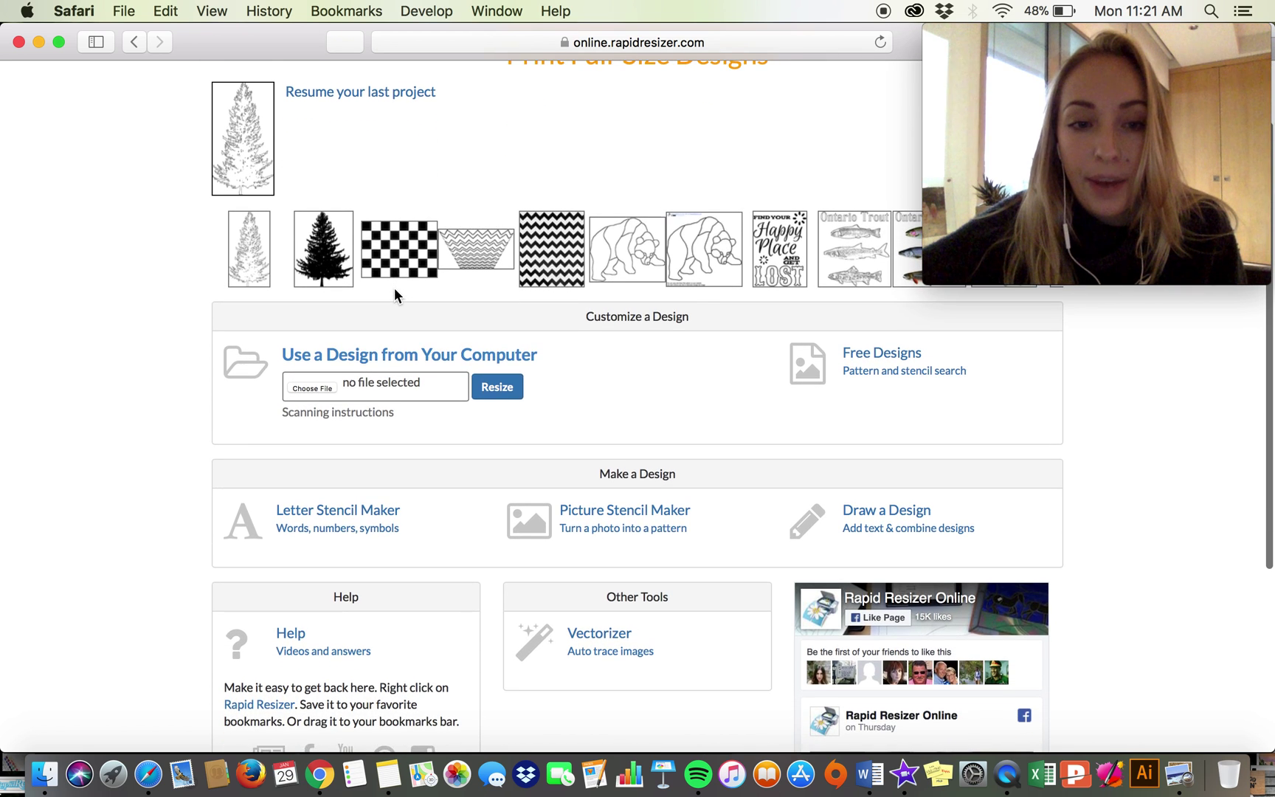
scroll(395, 289, up, 3)
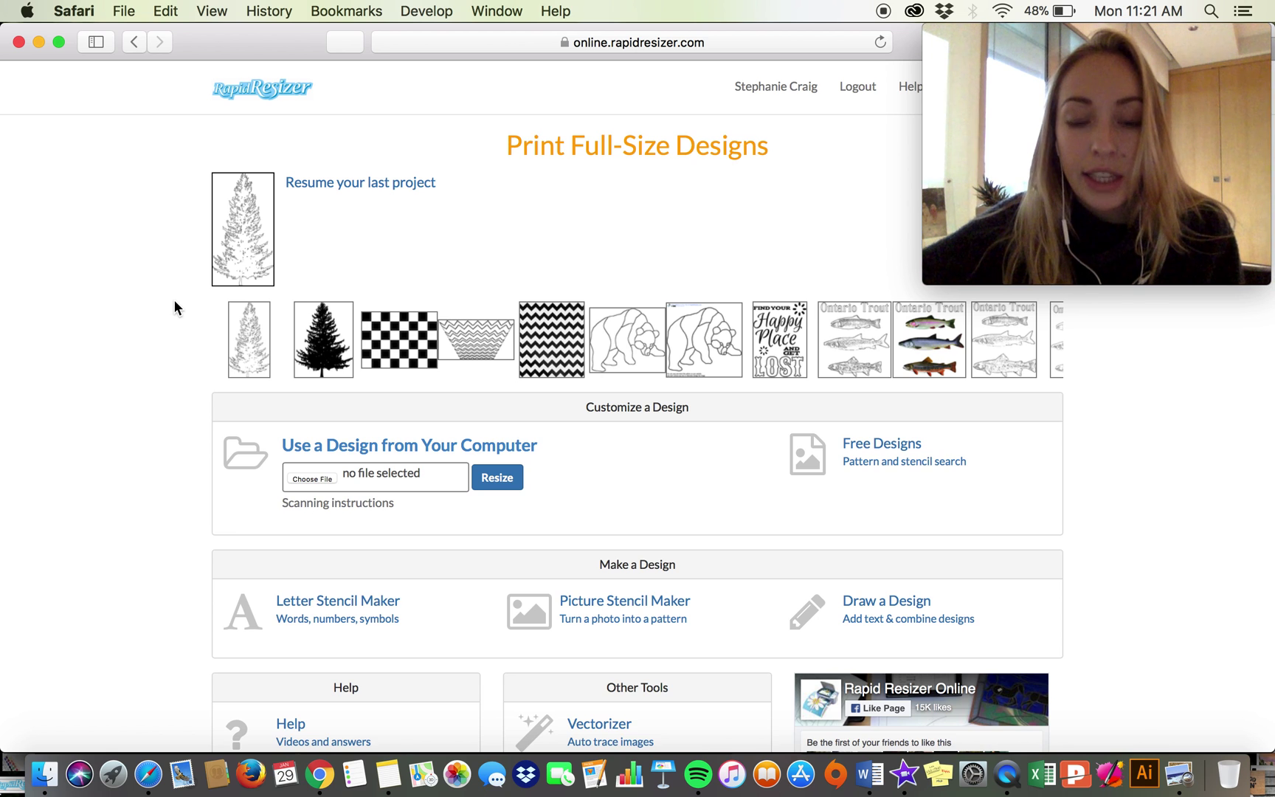
scroll(166, 446, down, 2)
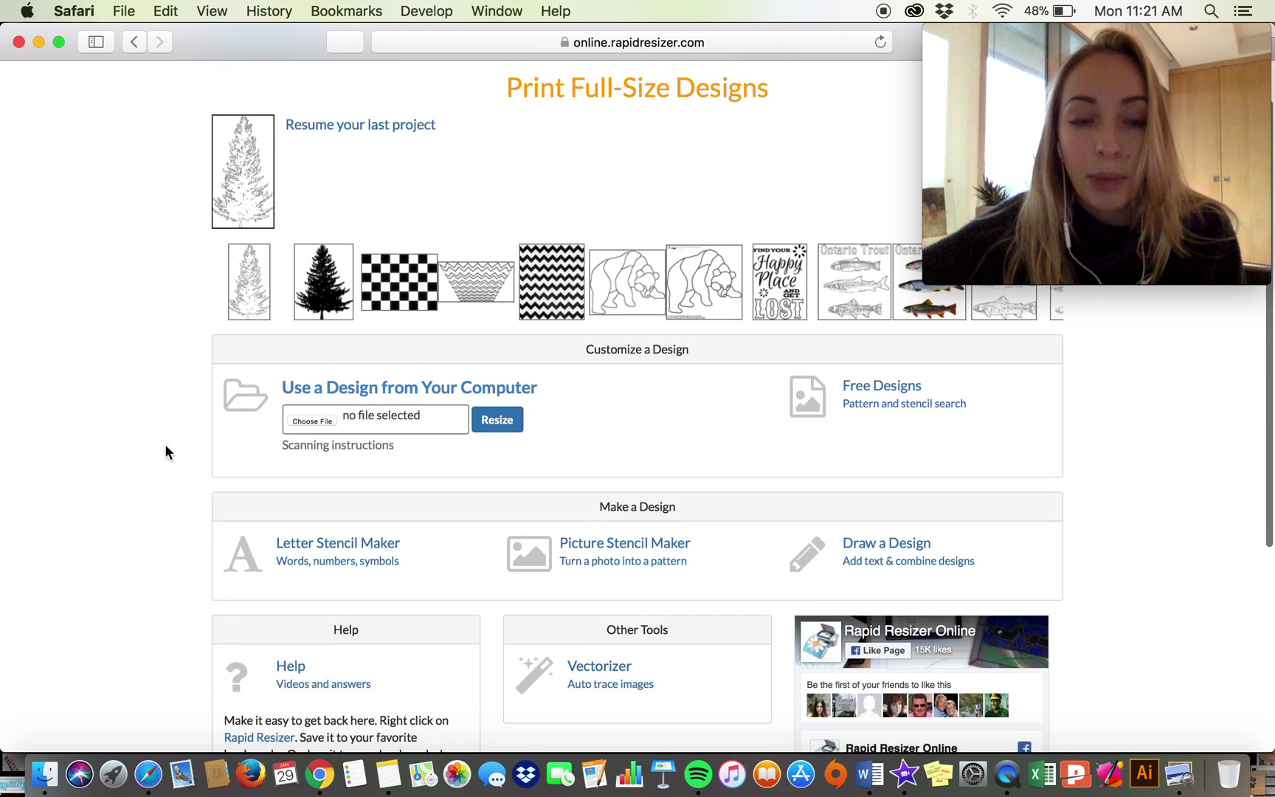
scroll(166, 446, up, 2)
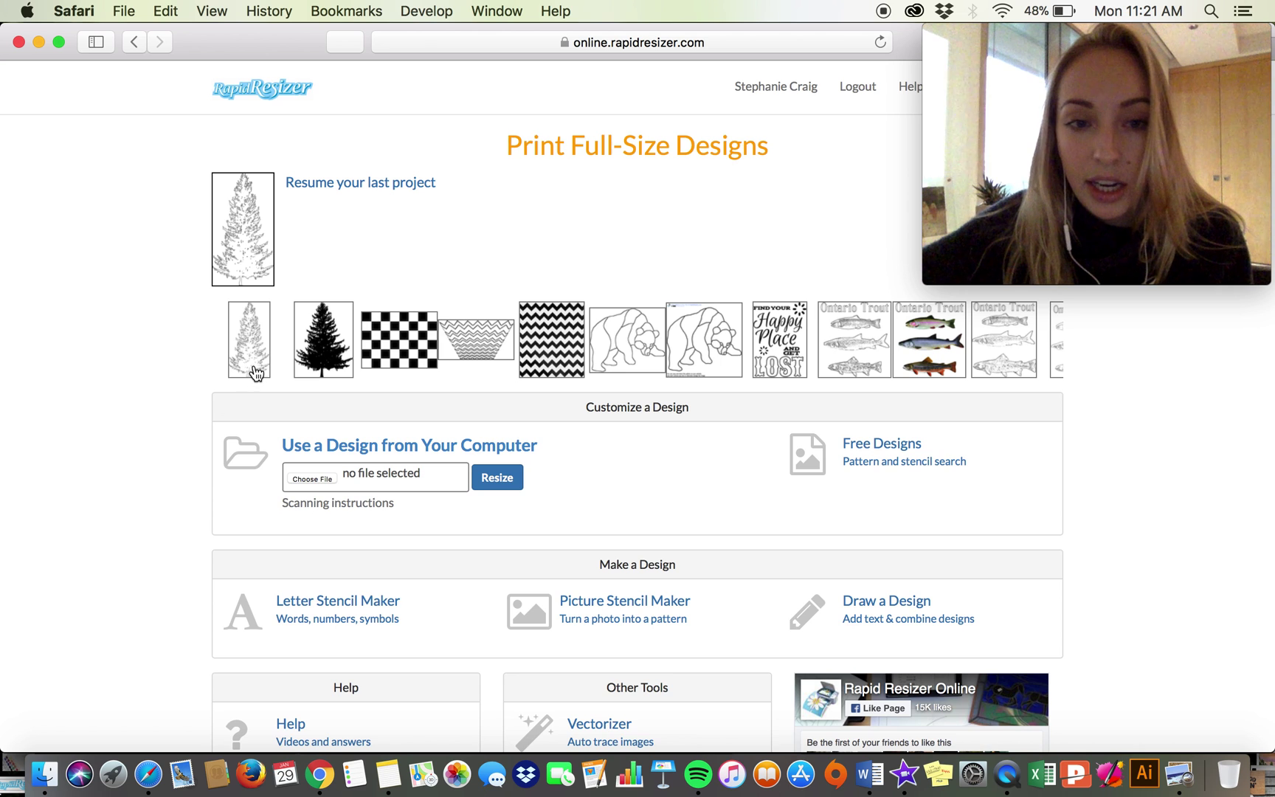
- Load flat,800x800,070,f.u1 from the Desktop as the design
click(313, 480)
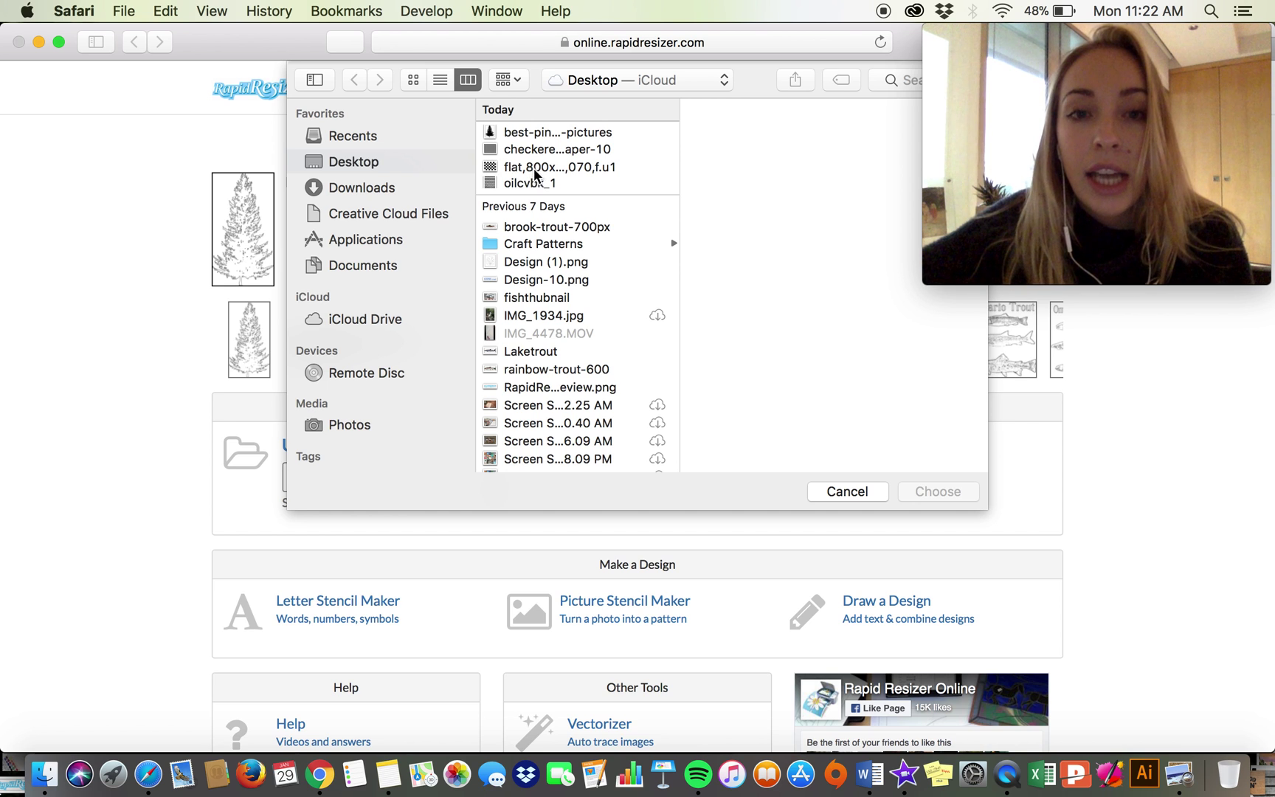
click(537, 168)
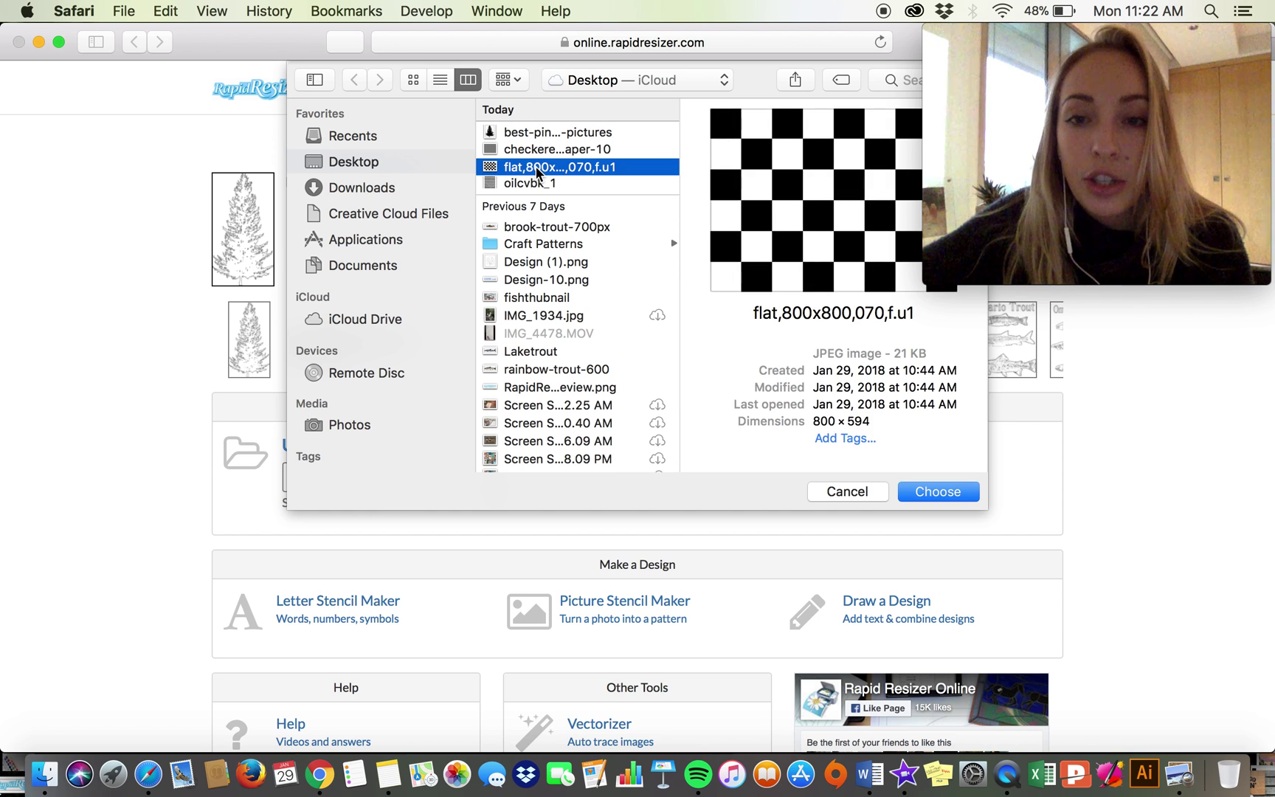
double_click(536, 168)
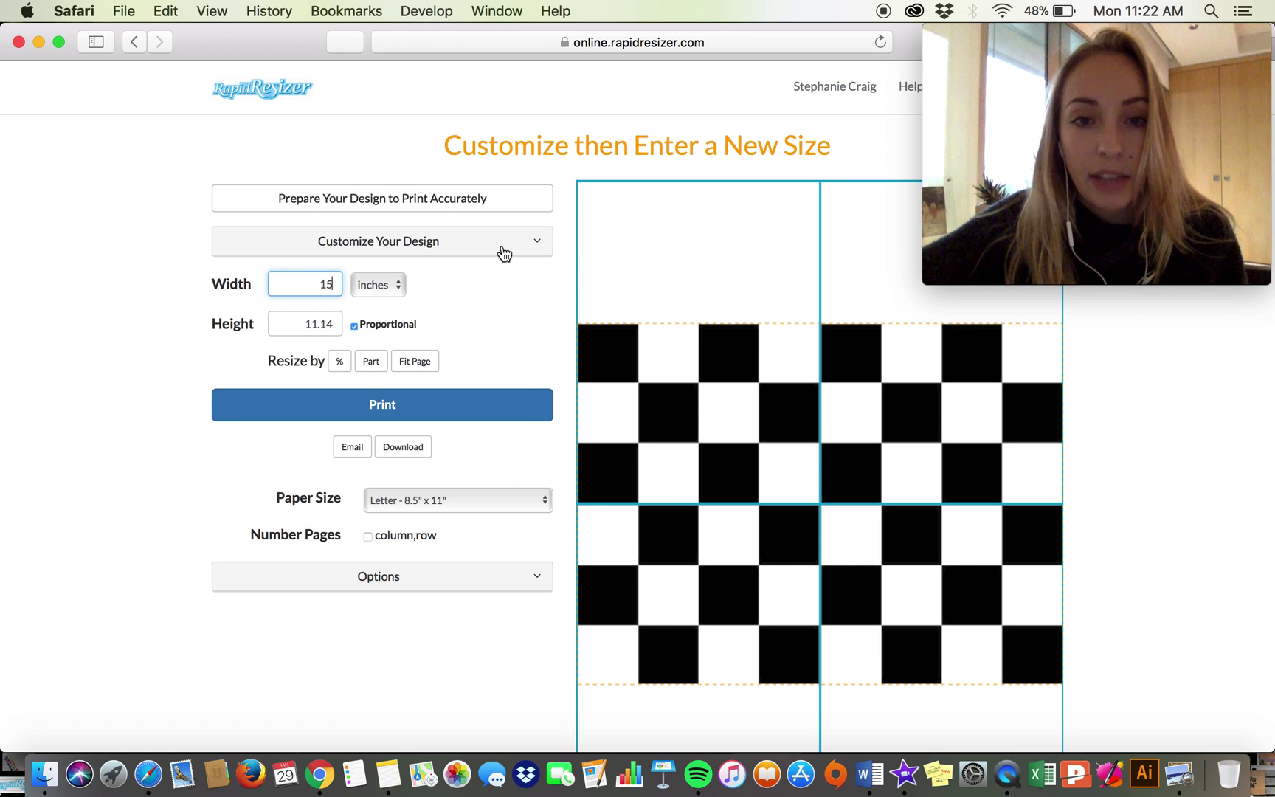
- Expand Customize Your Design and open the Skew editor for the checkerboard
click(528, 251)
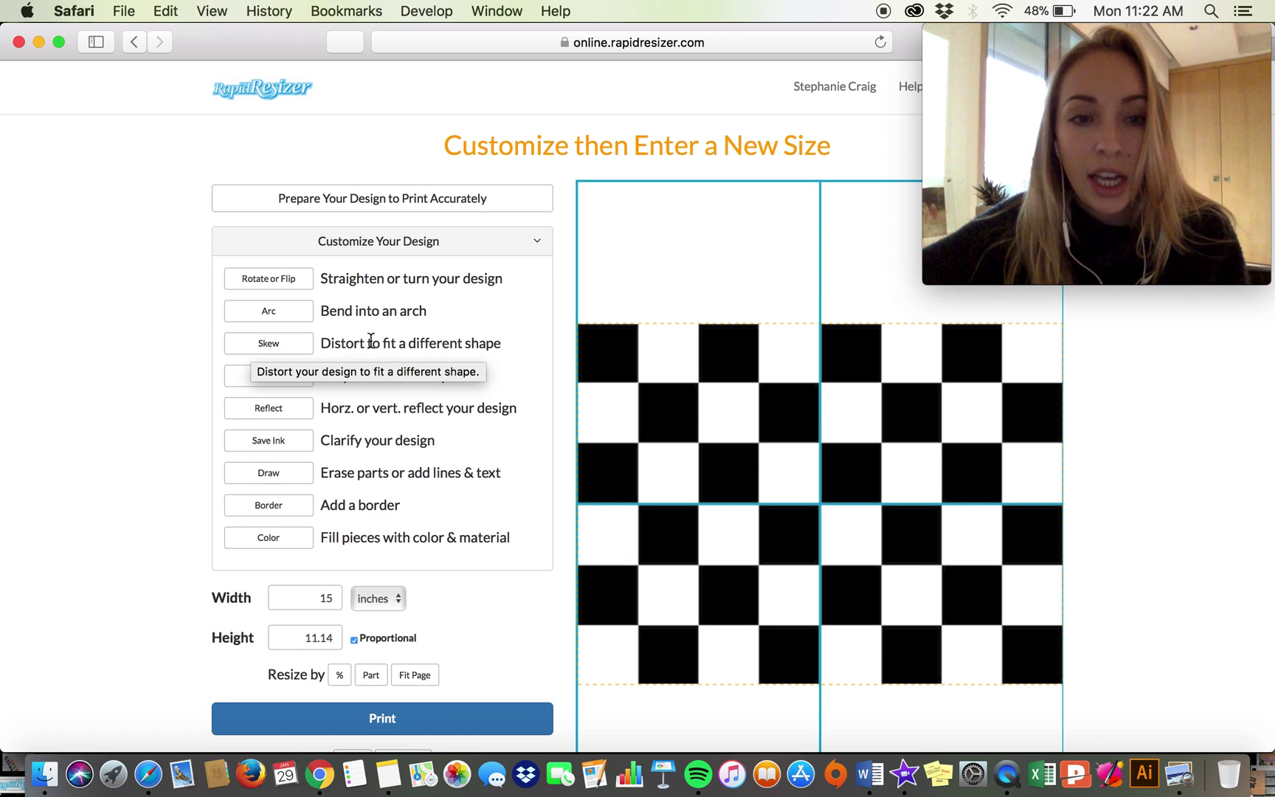
click(257, 344)
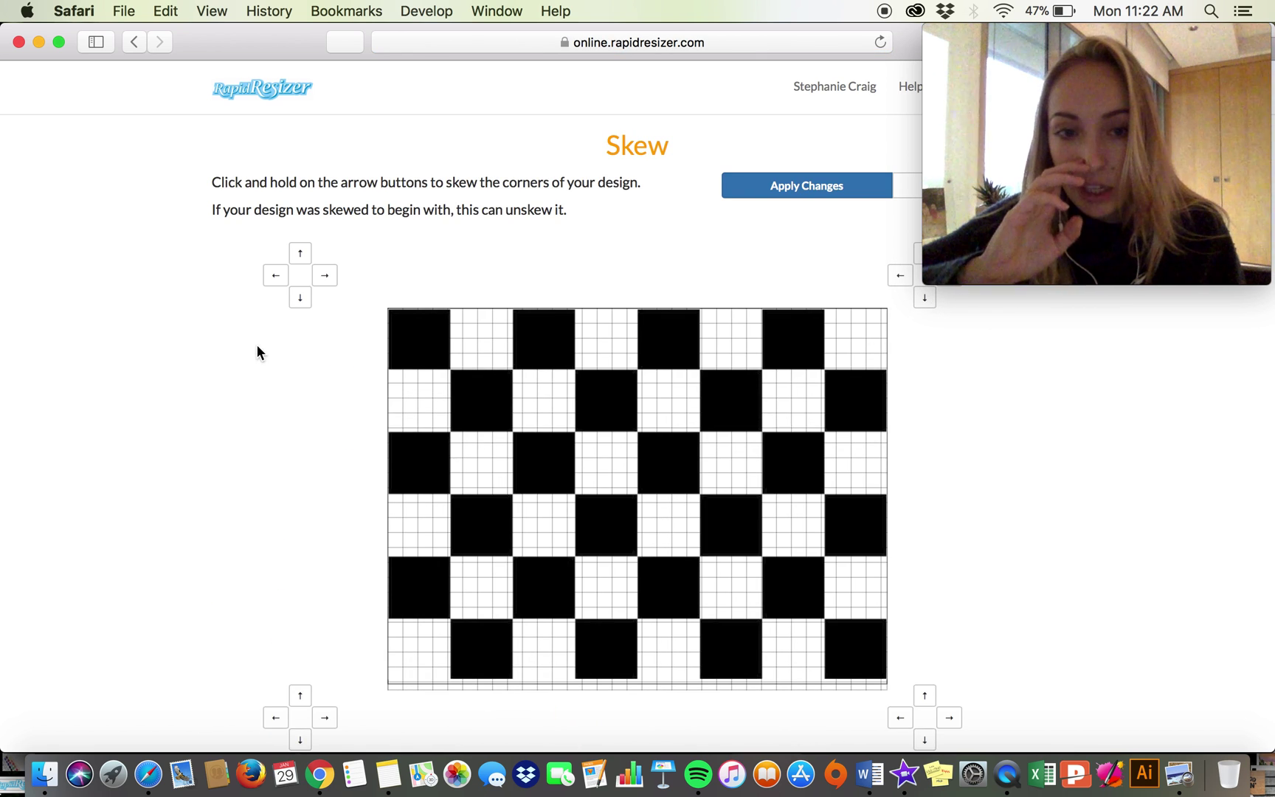
- Shift the checkerboard's top-left corner right to 200/800, 0/594
click(324, 275)
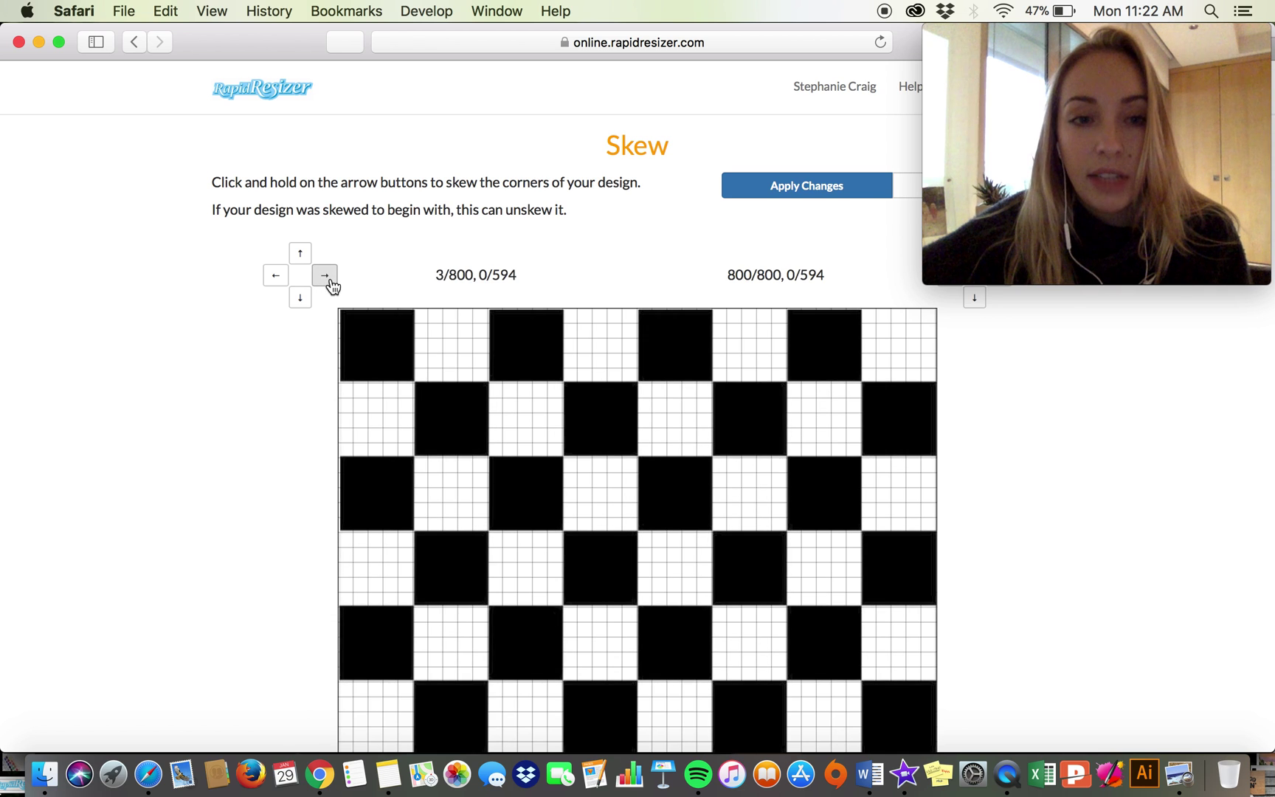
drag(330, 279, 330, 279)
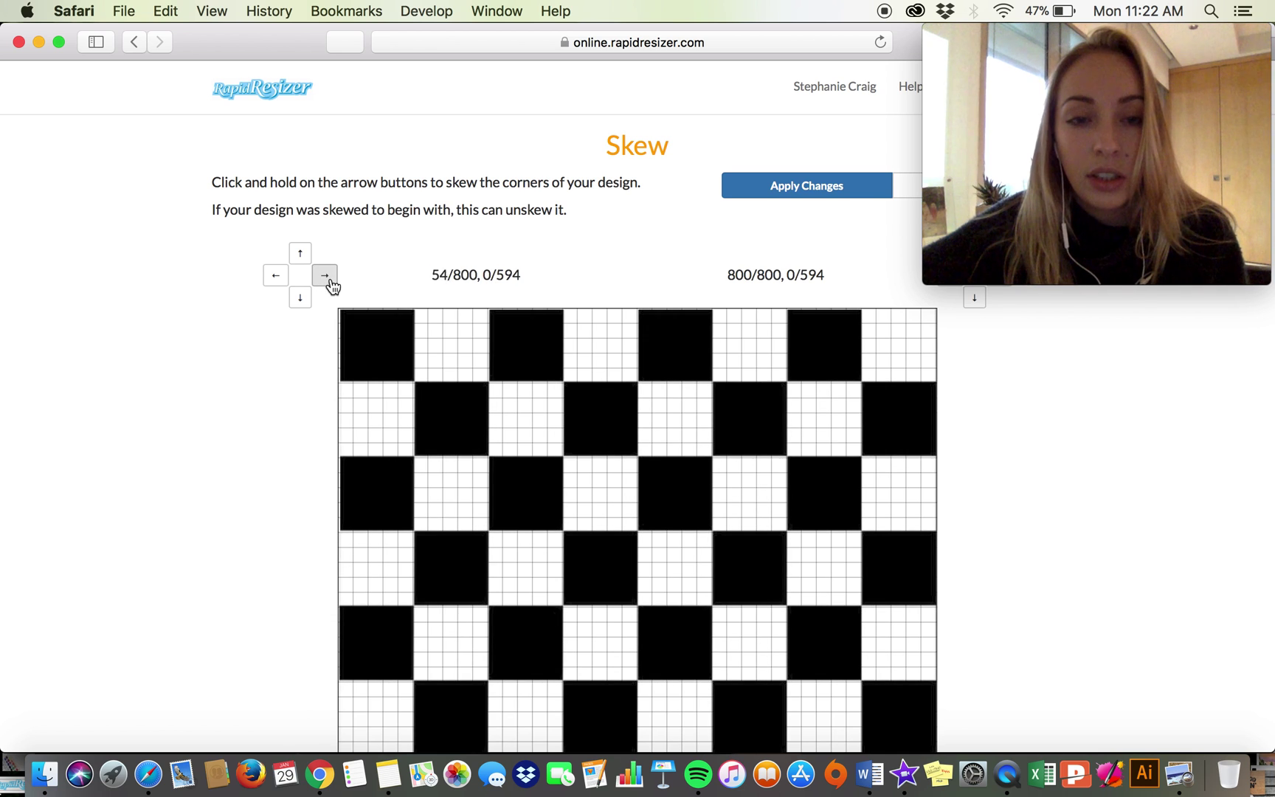
drag(330, 284, 330, 284)
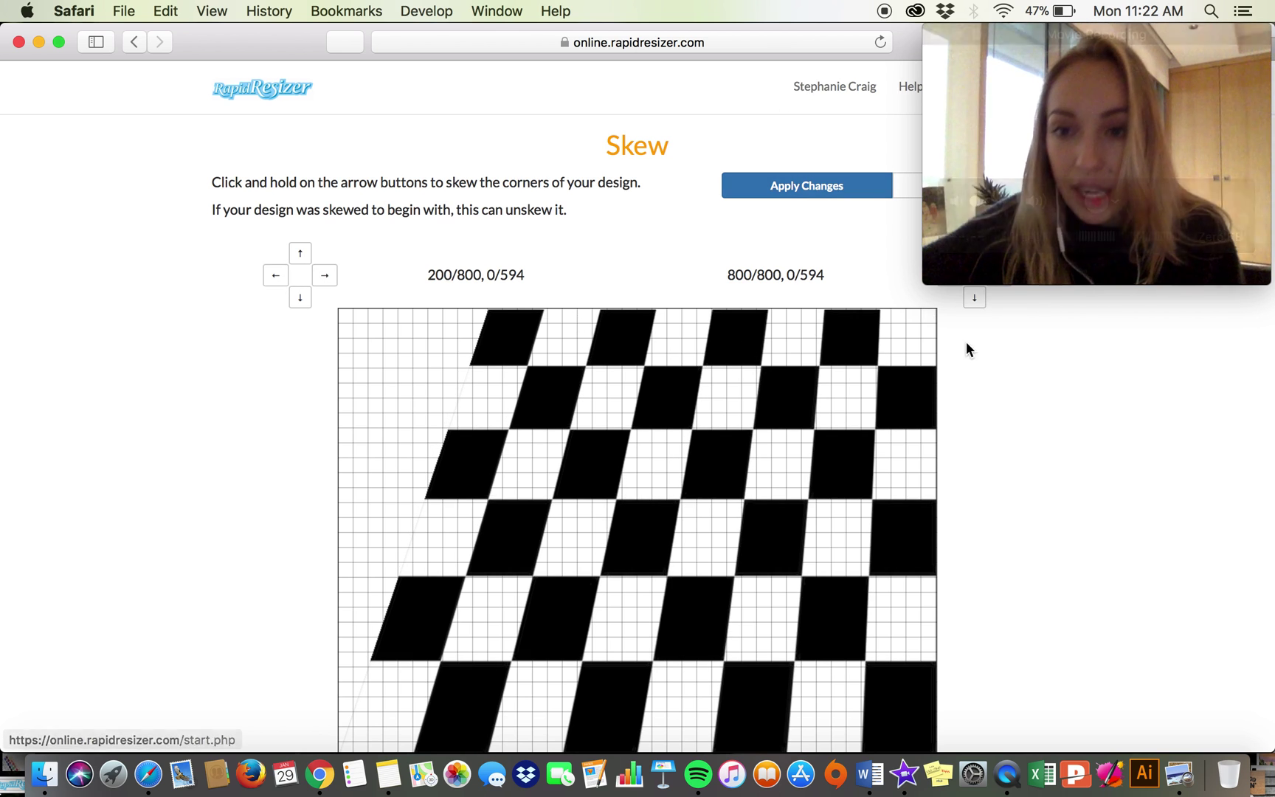
click(1026, 37)
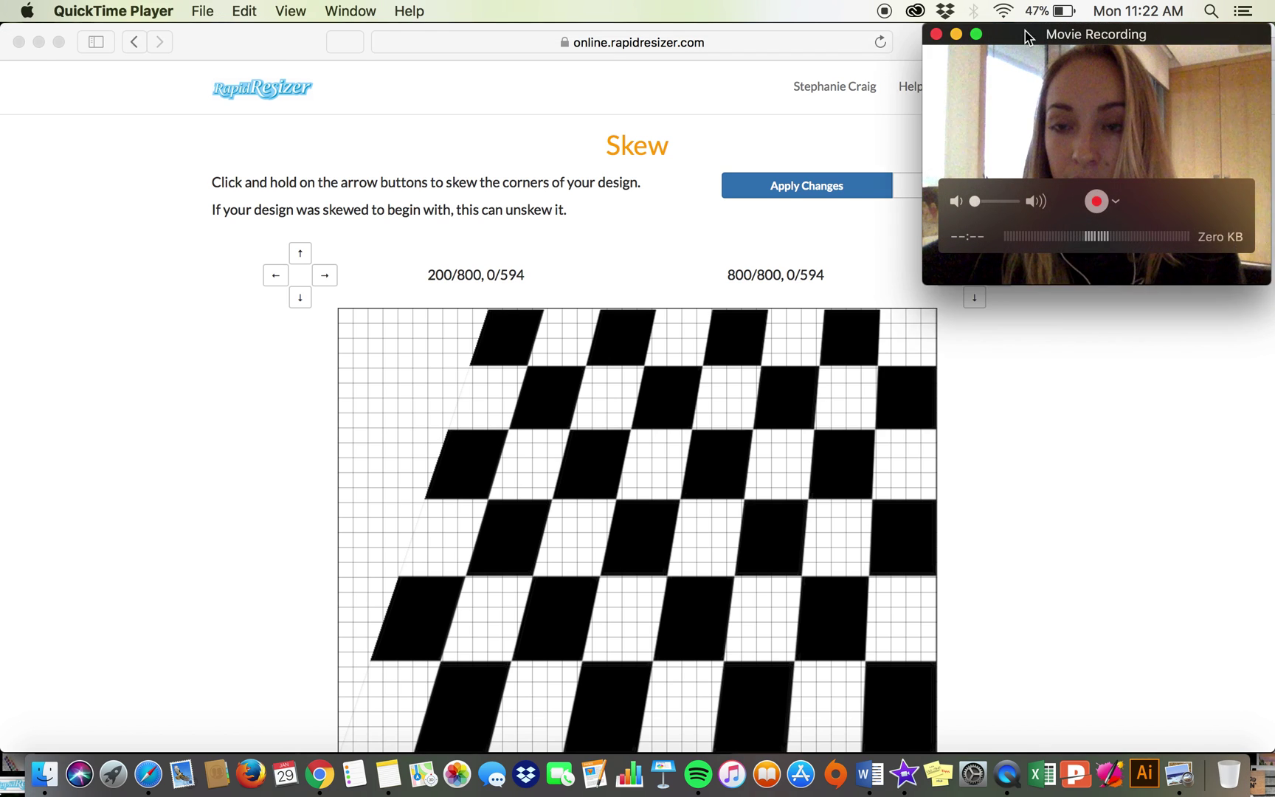
drag(1026, 37, 53, 35)
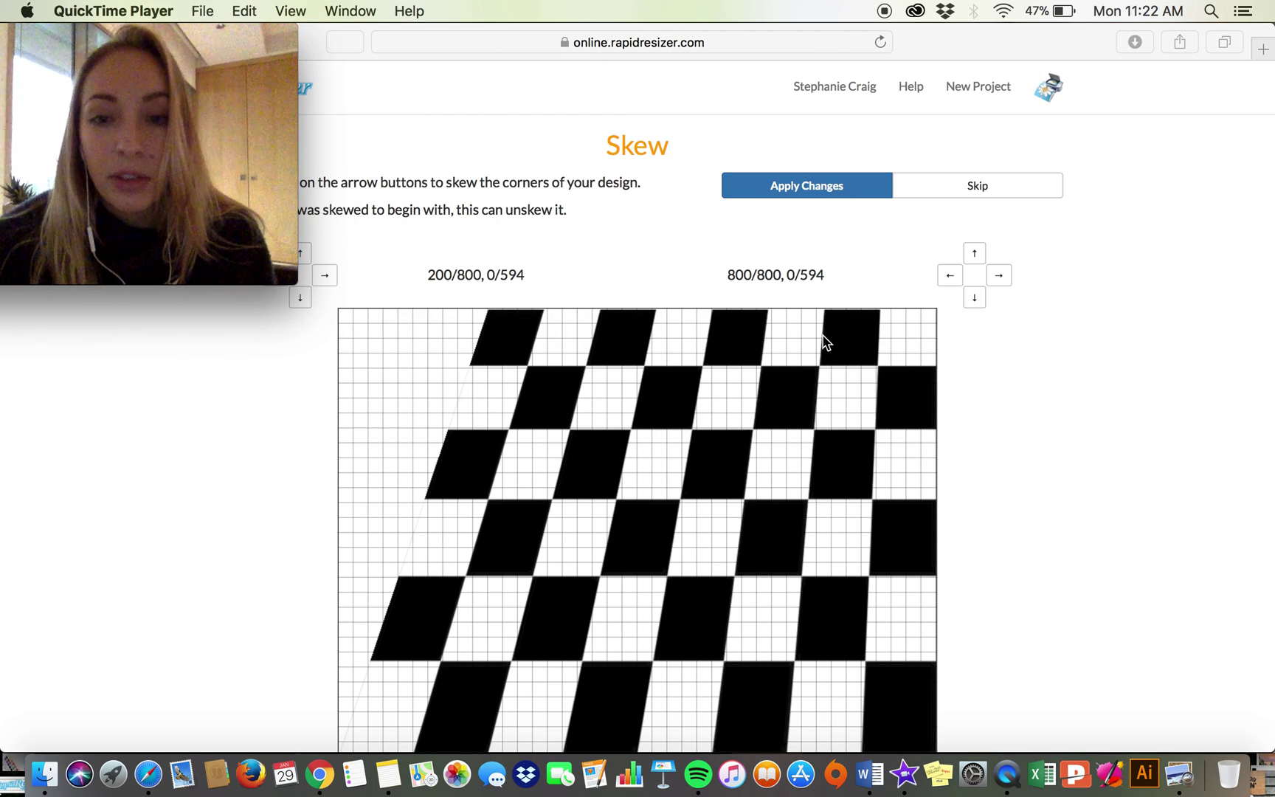
- Move the top-right corner right, settling it at about 1000/800
click(1003, 279)
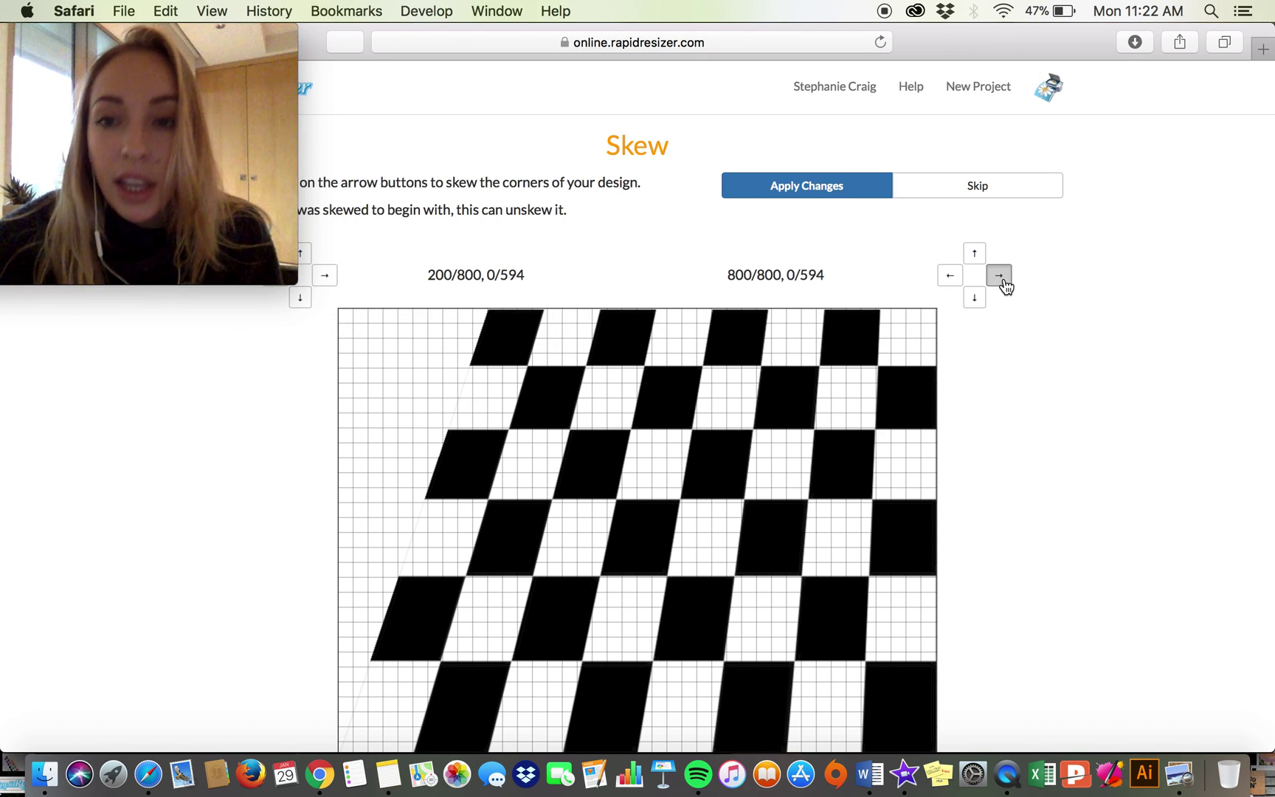
click(1001, 277)
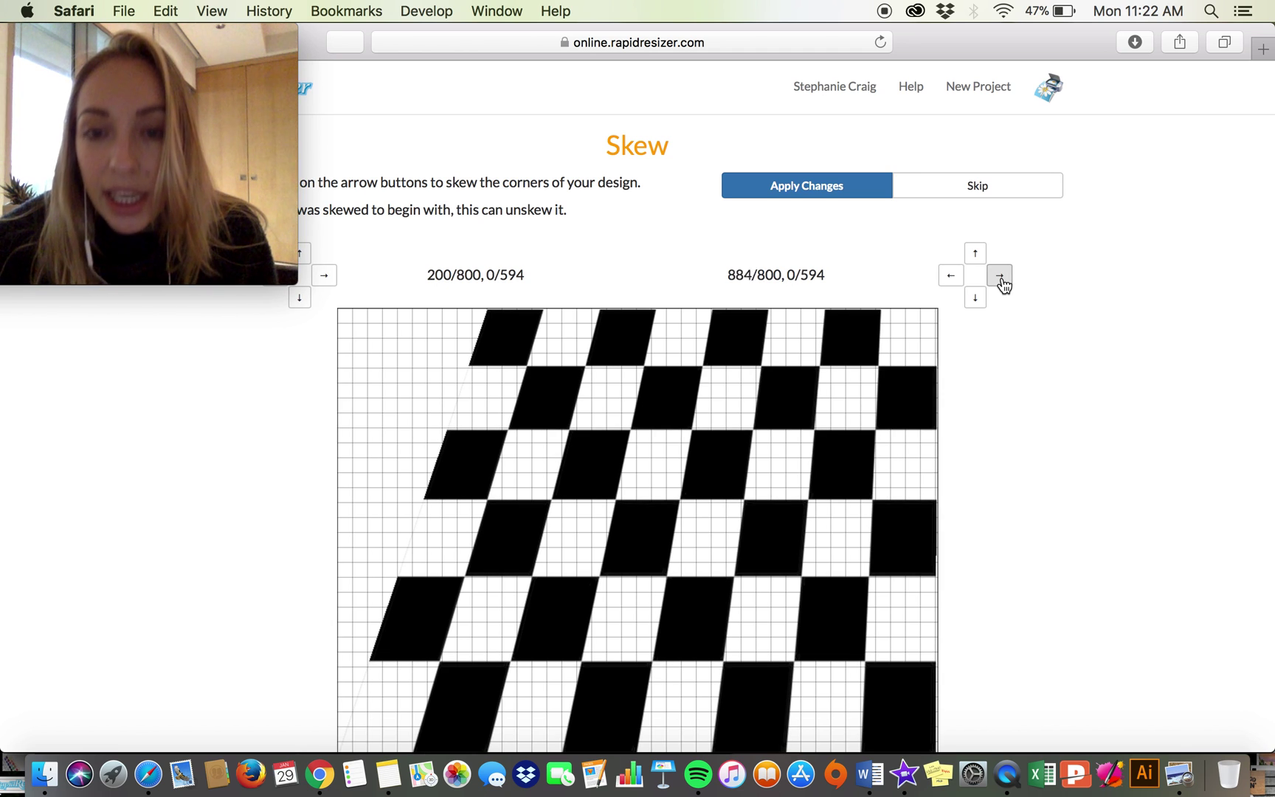
click(1001, 277)
click(1001, 277)
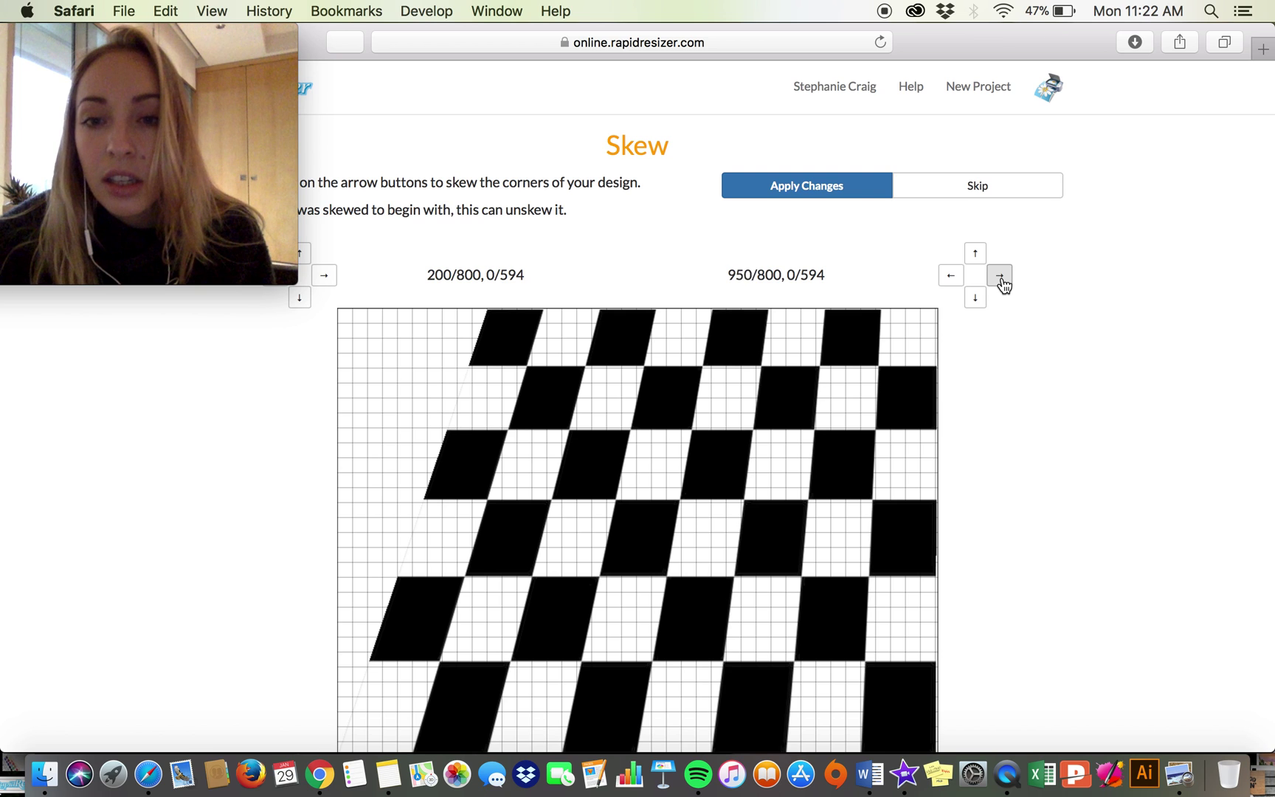
click(1001, 277)
click(1001, 277)
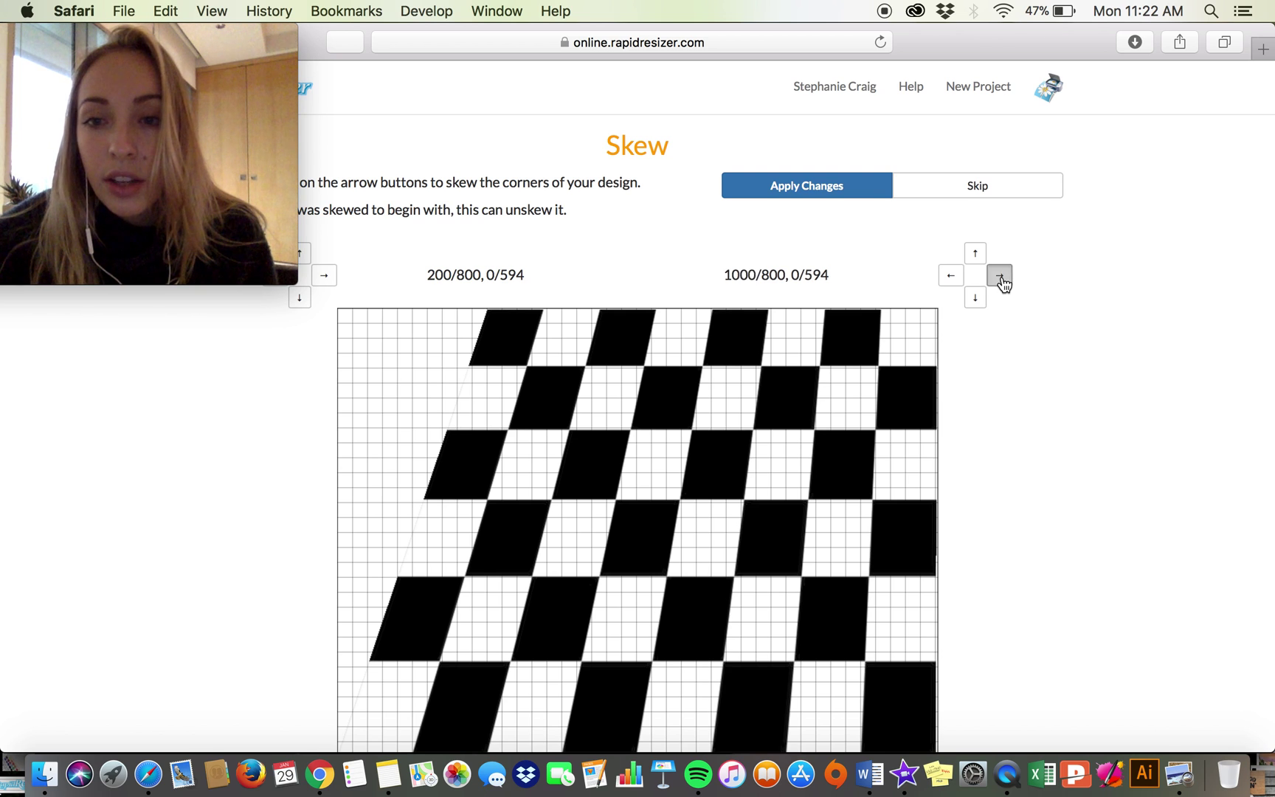
click(1000, 277)
click(996, 283)
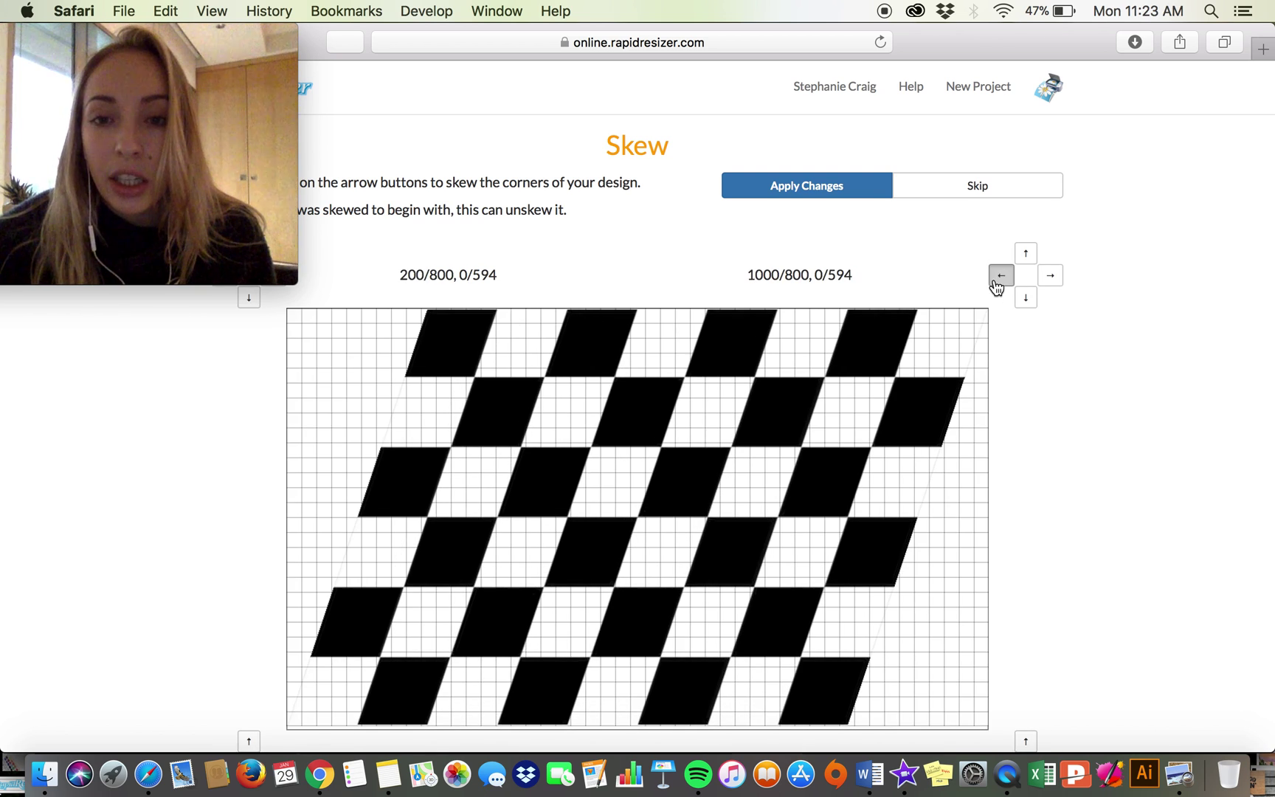
- Push the top-right corner further out to 1105/800, 0/594
scroll(1042, 472, down, 3)
scroll(1043, 472, up, 1)
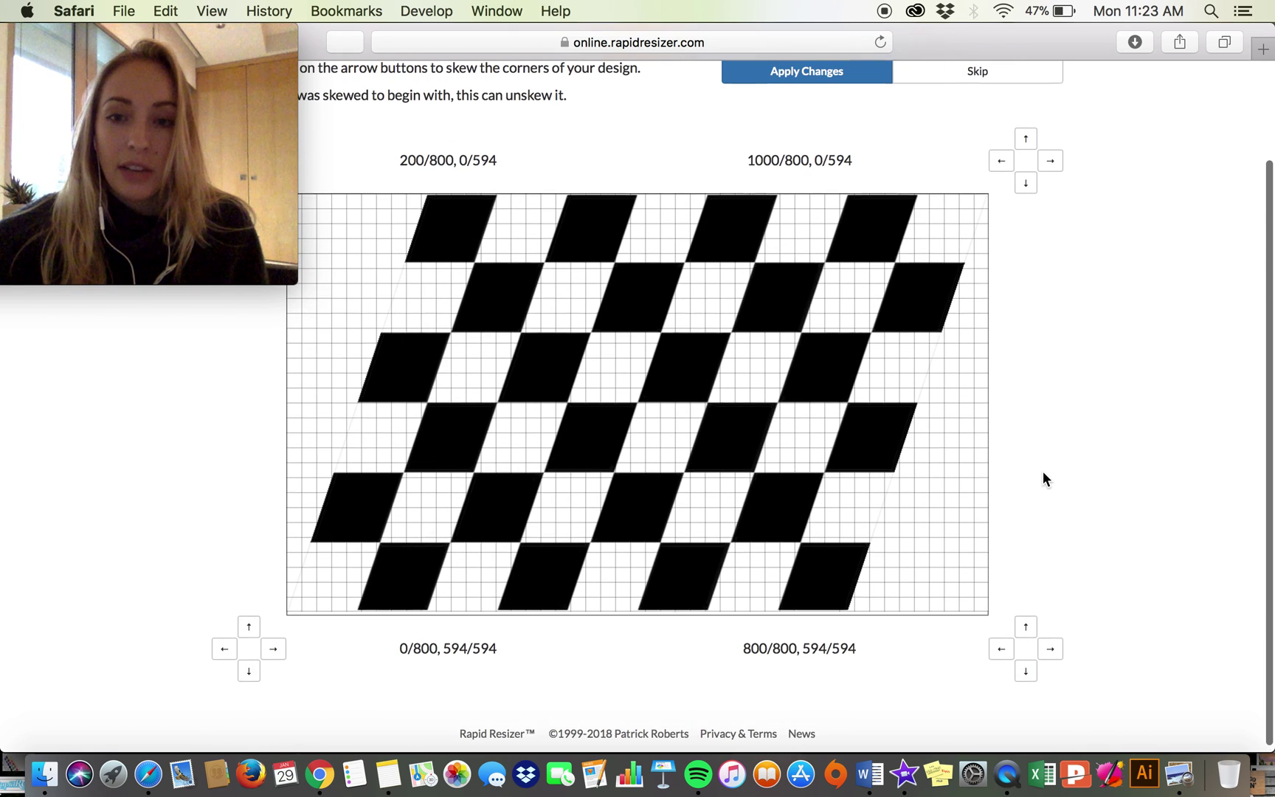
scroll(818, 334, up, 3)
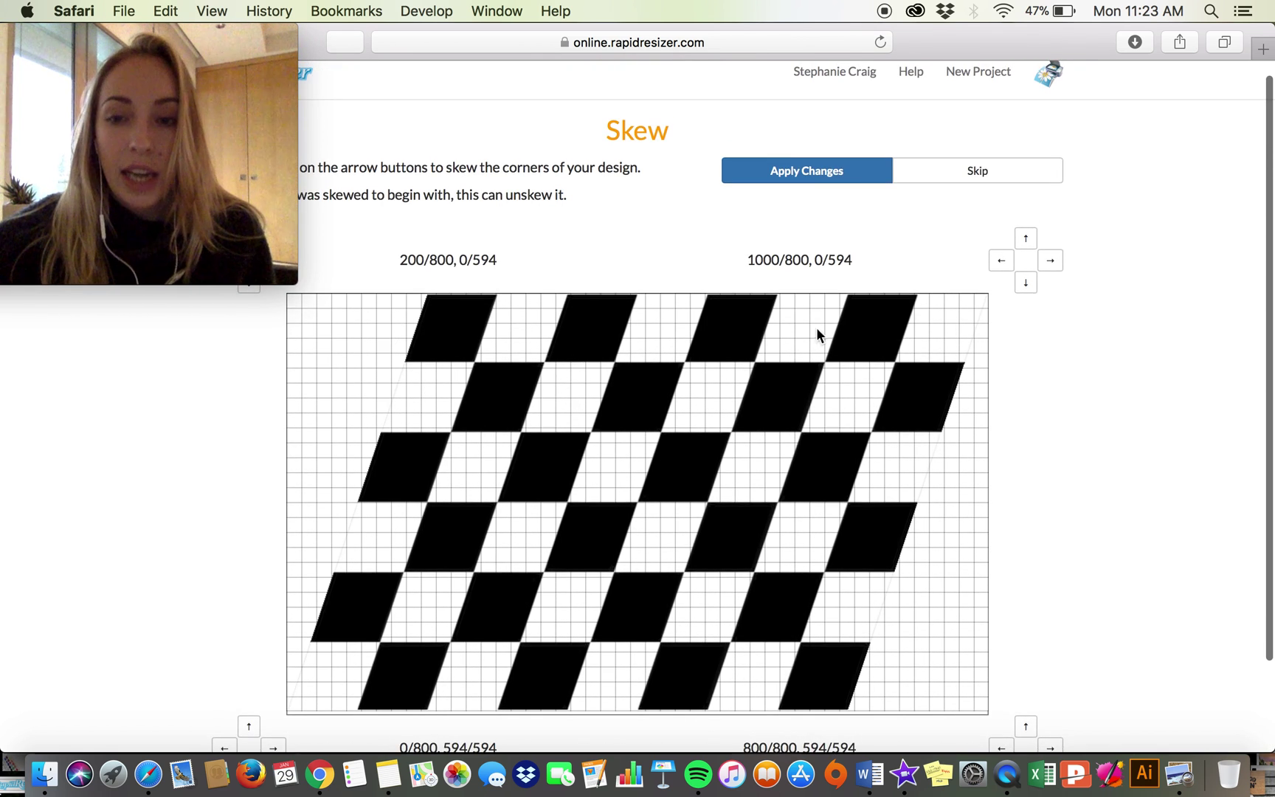
click(1052, 261)
click(1052, 261)
click(1052, 260)
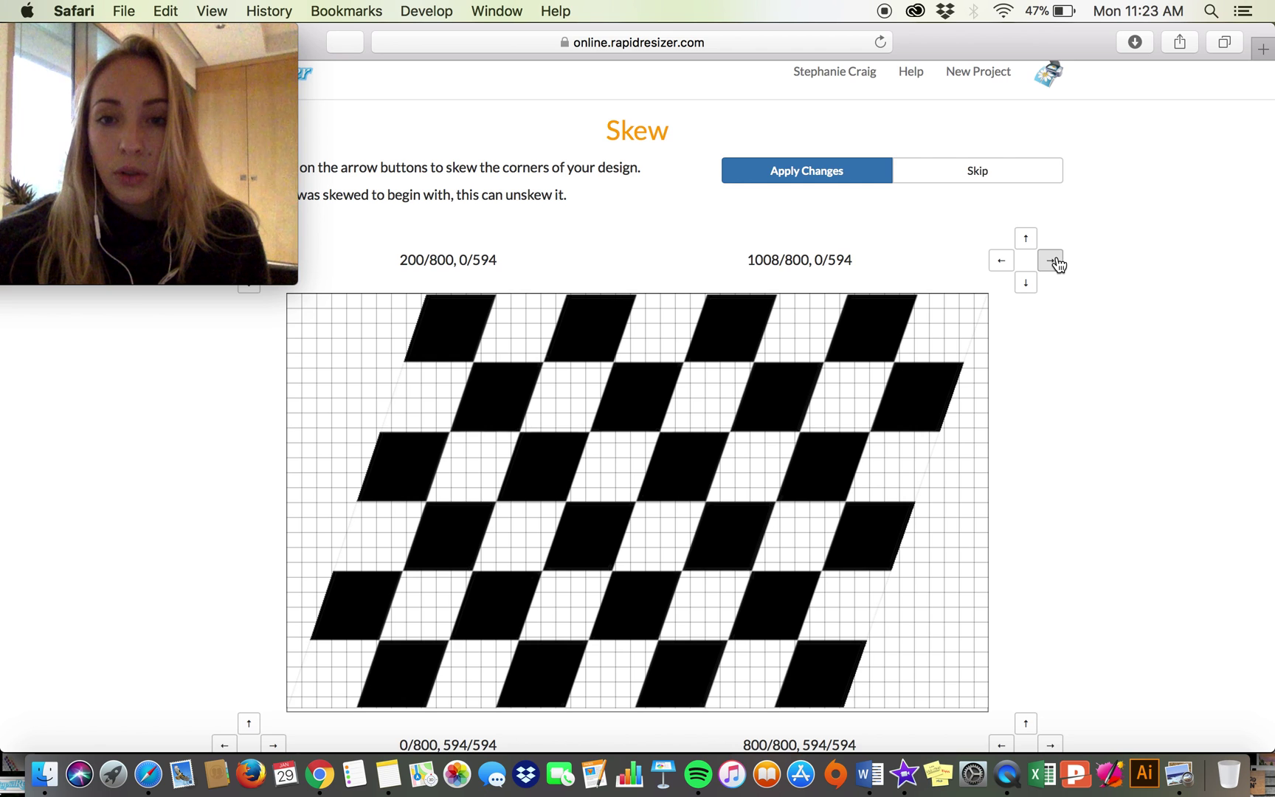
click(1052, 261)
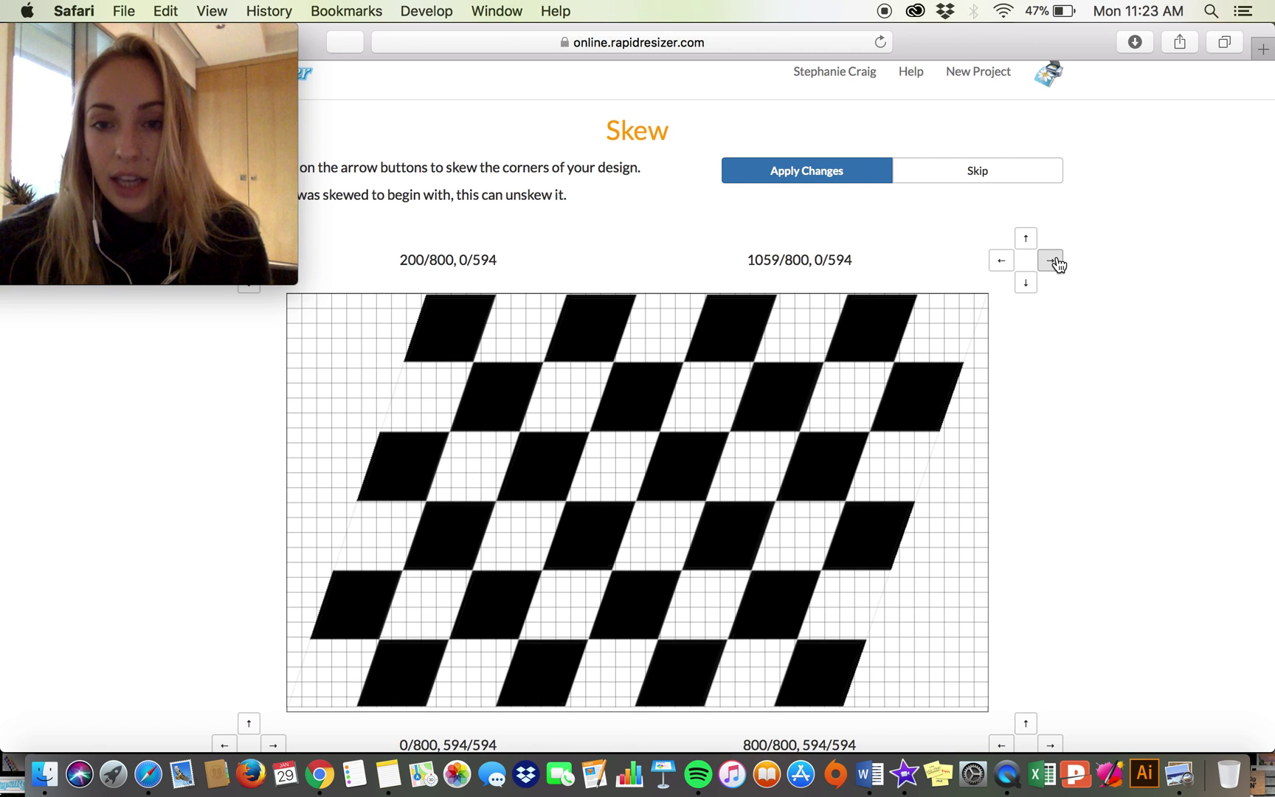
click(1054, 261)
click(1054, 260)
click(1054, 261)
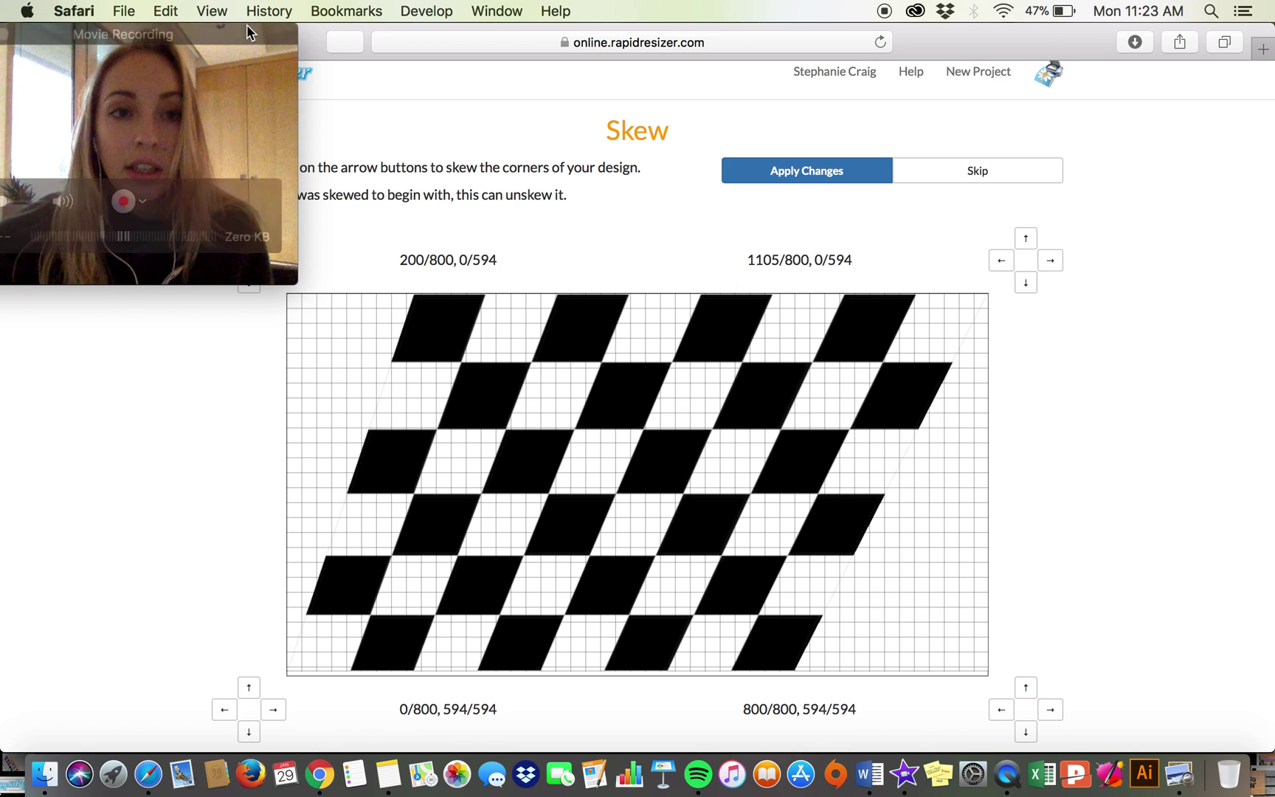
drag(245, 23, 1221, 11)
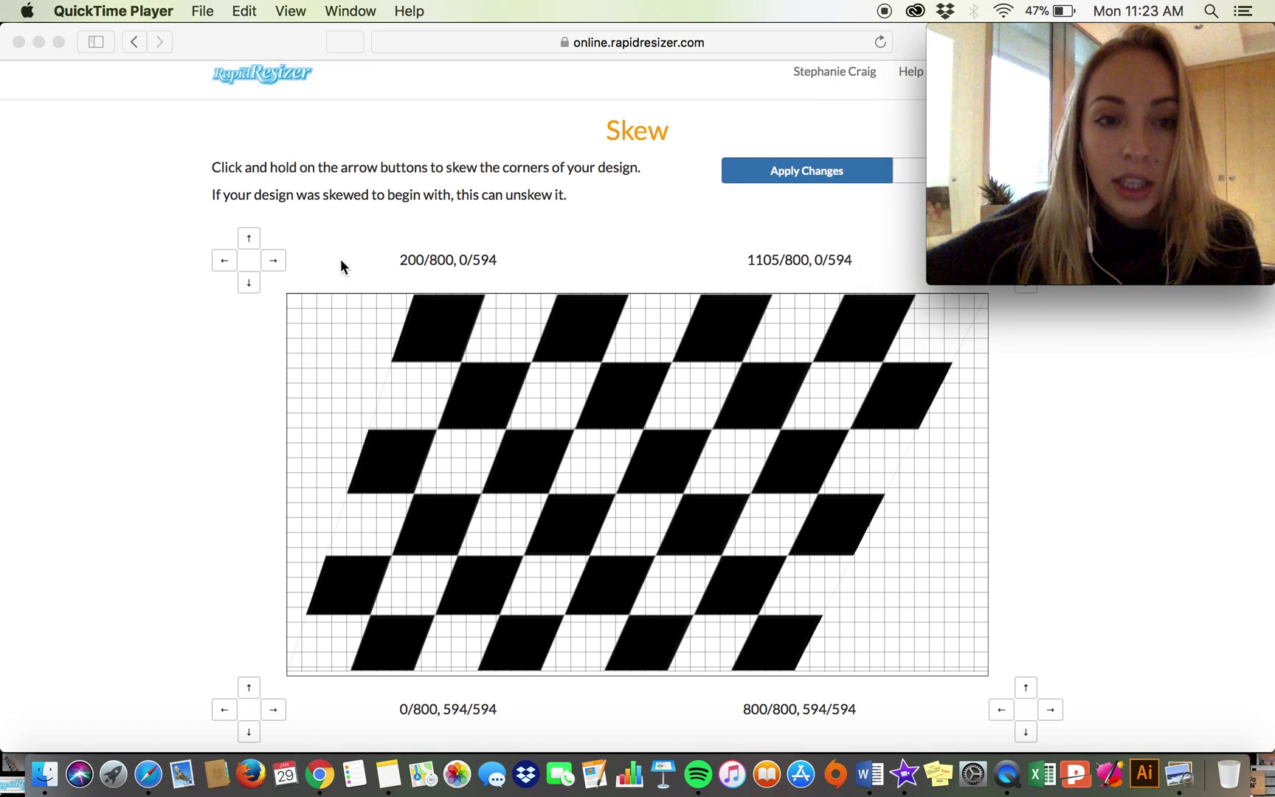
- Apply the skew with top-left at 332/800 and bottom-right at 873/800, 597/594
click(276, 262)
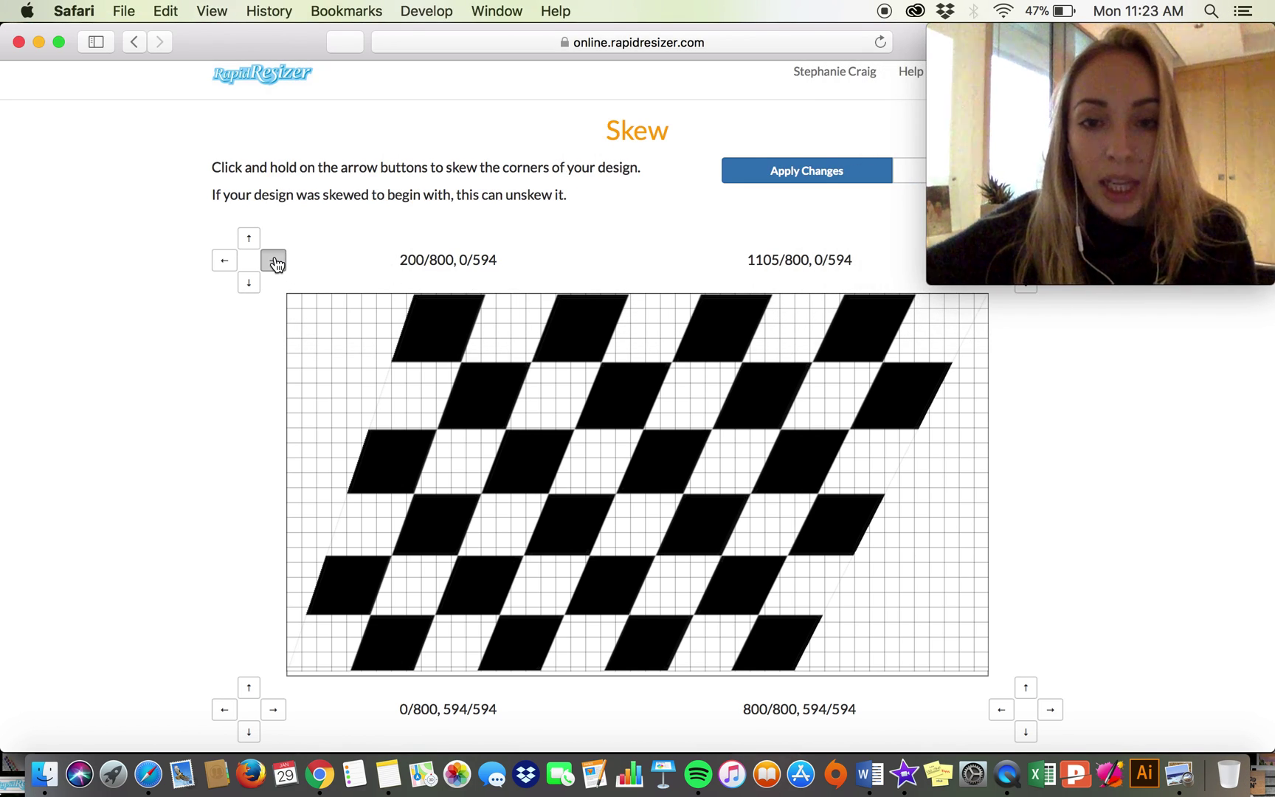
drag(275, 262, 275, 267)
scroll(283, 420, down, 2)
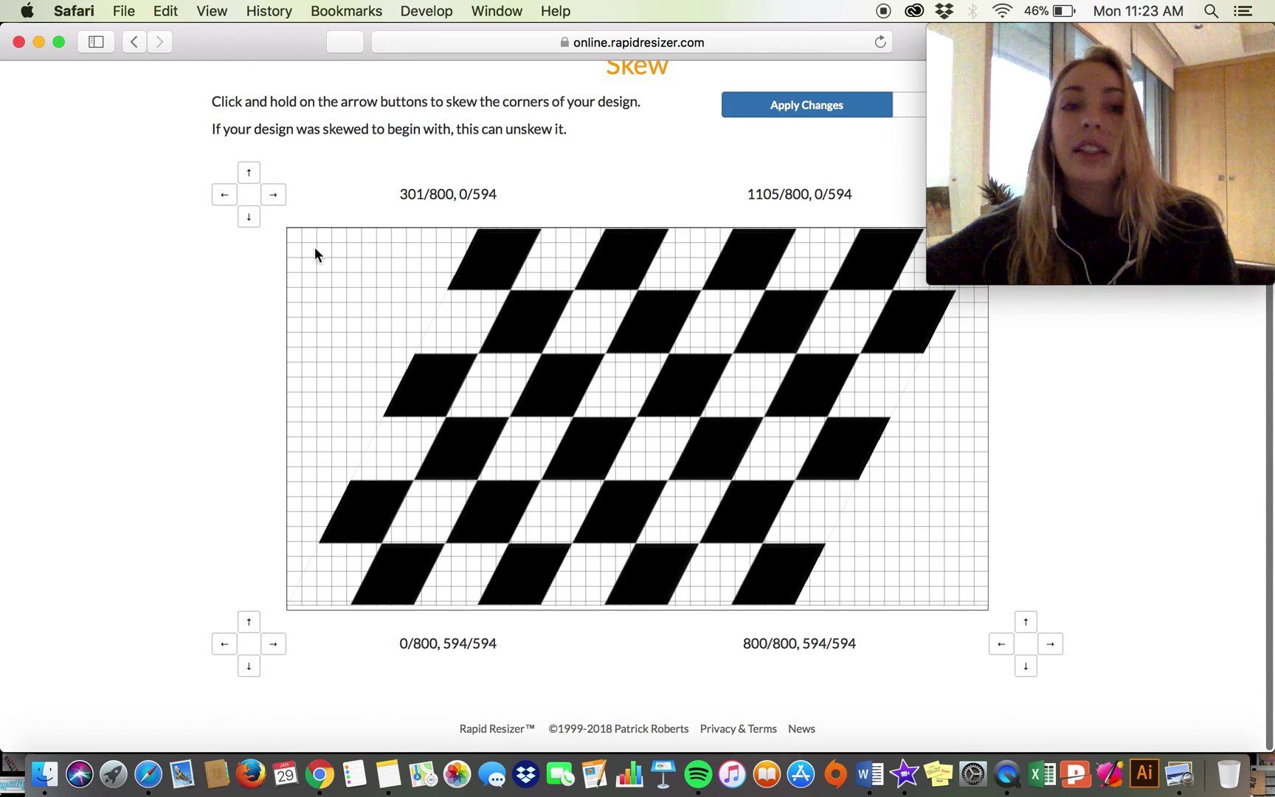
drag(271, 198, 271, 203)
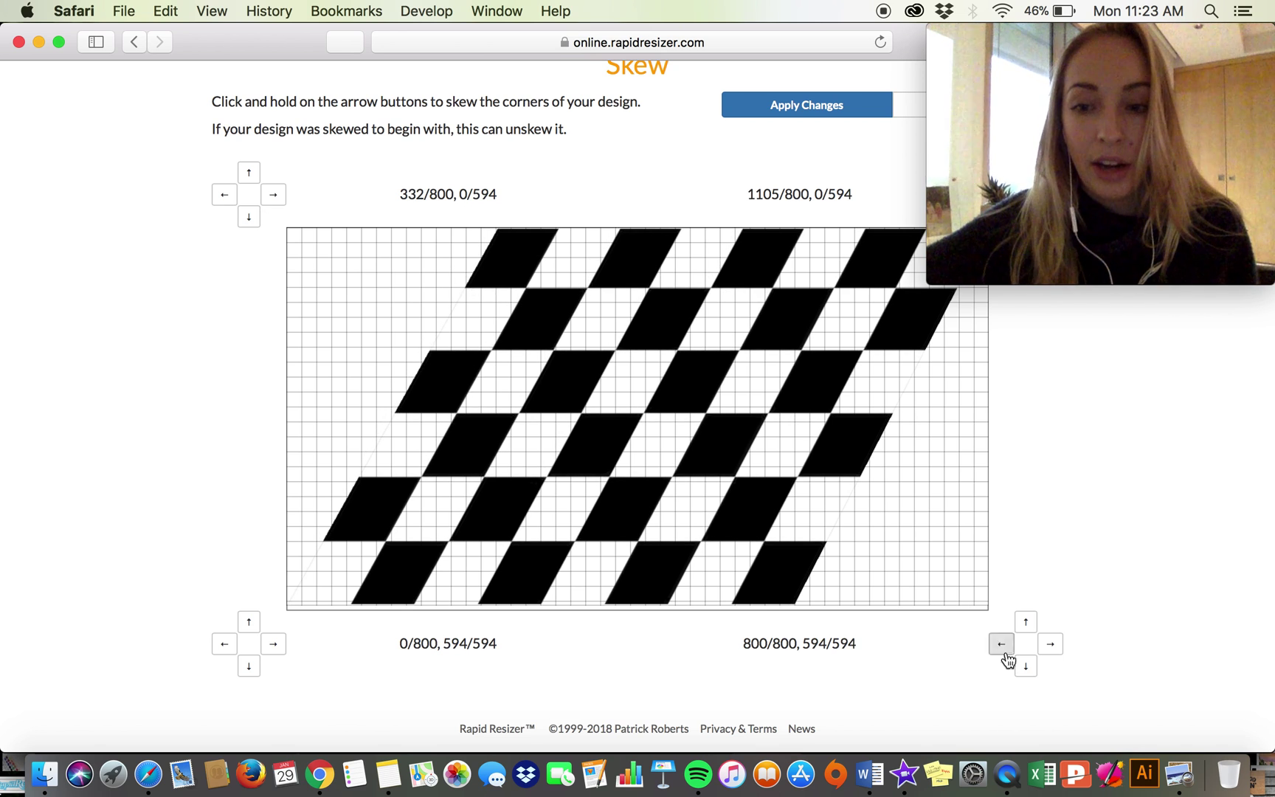
drag(1027, 670, 1055, 652)
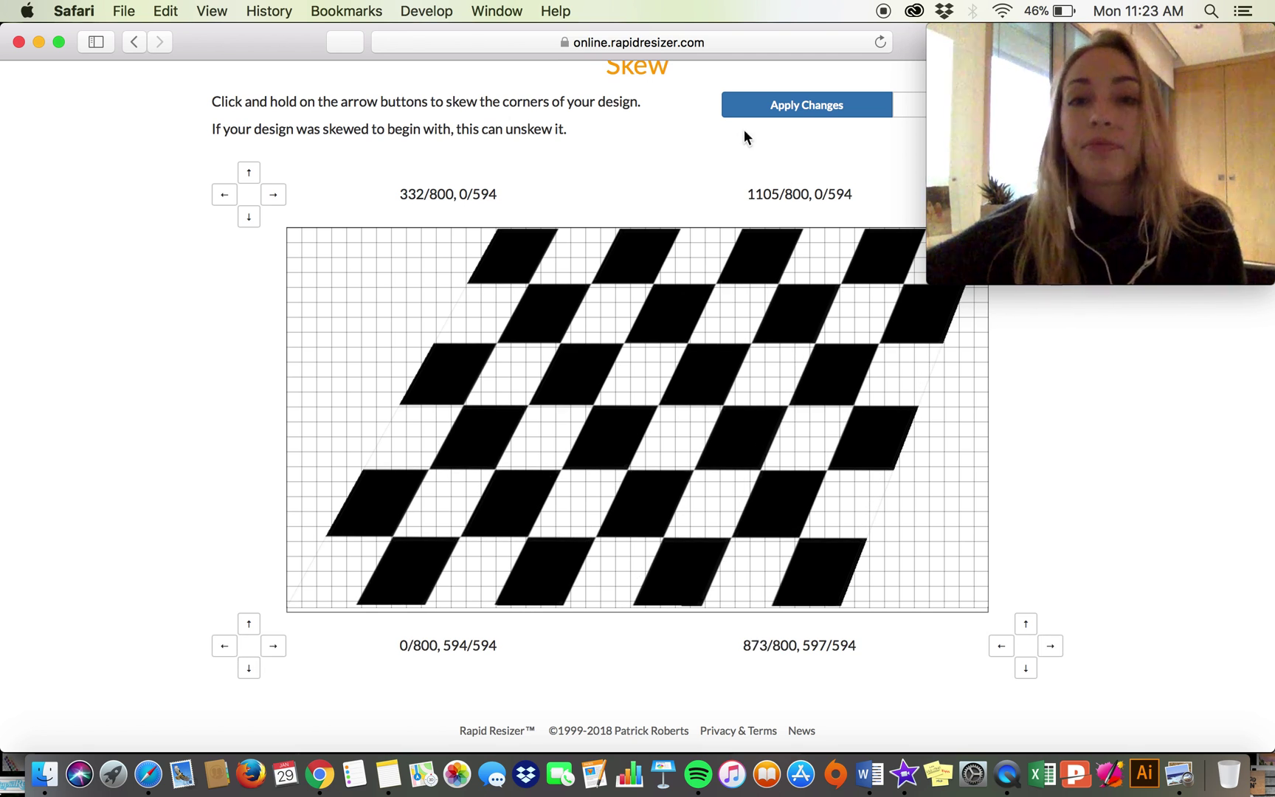
click(748, 106)
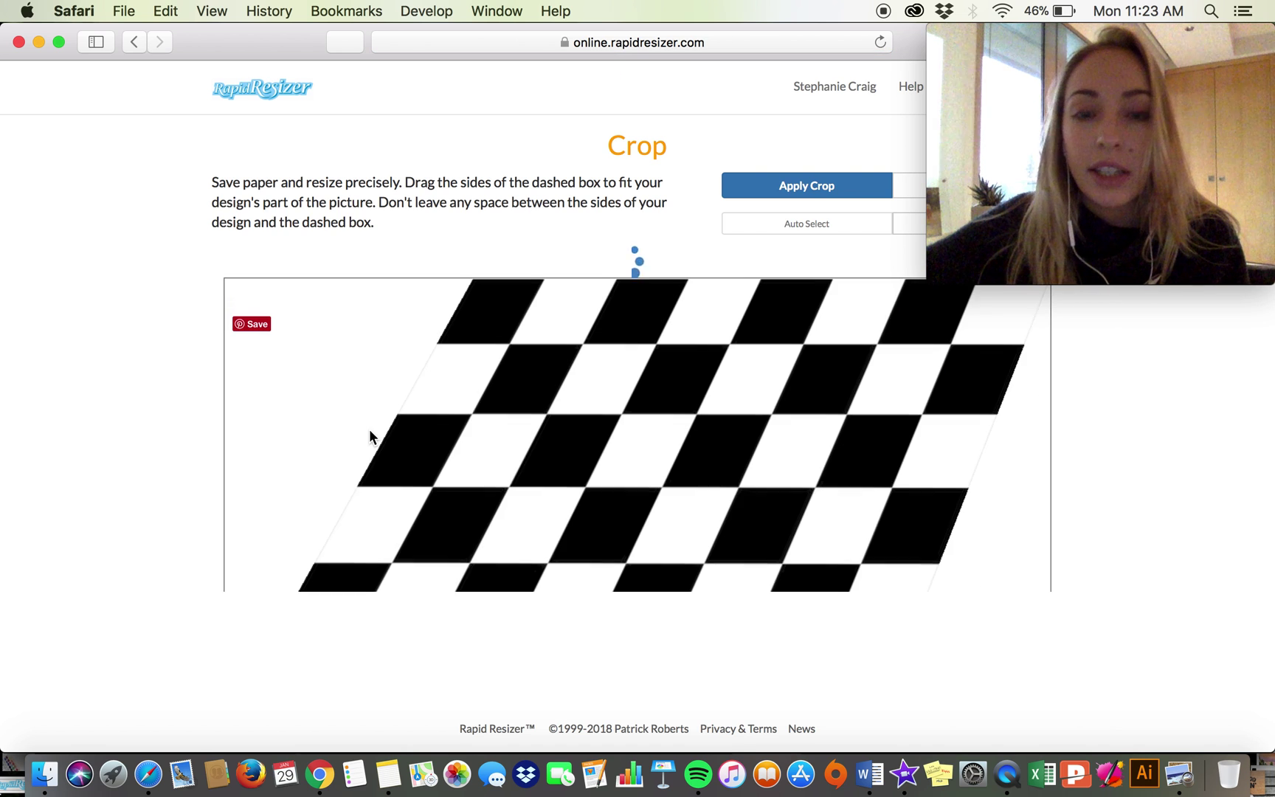
- Accept the crop around the skewed checkerboard
scroll(618, 446, down, 2)
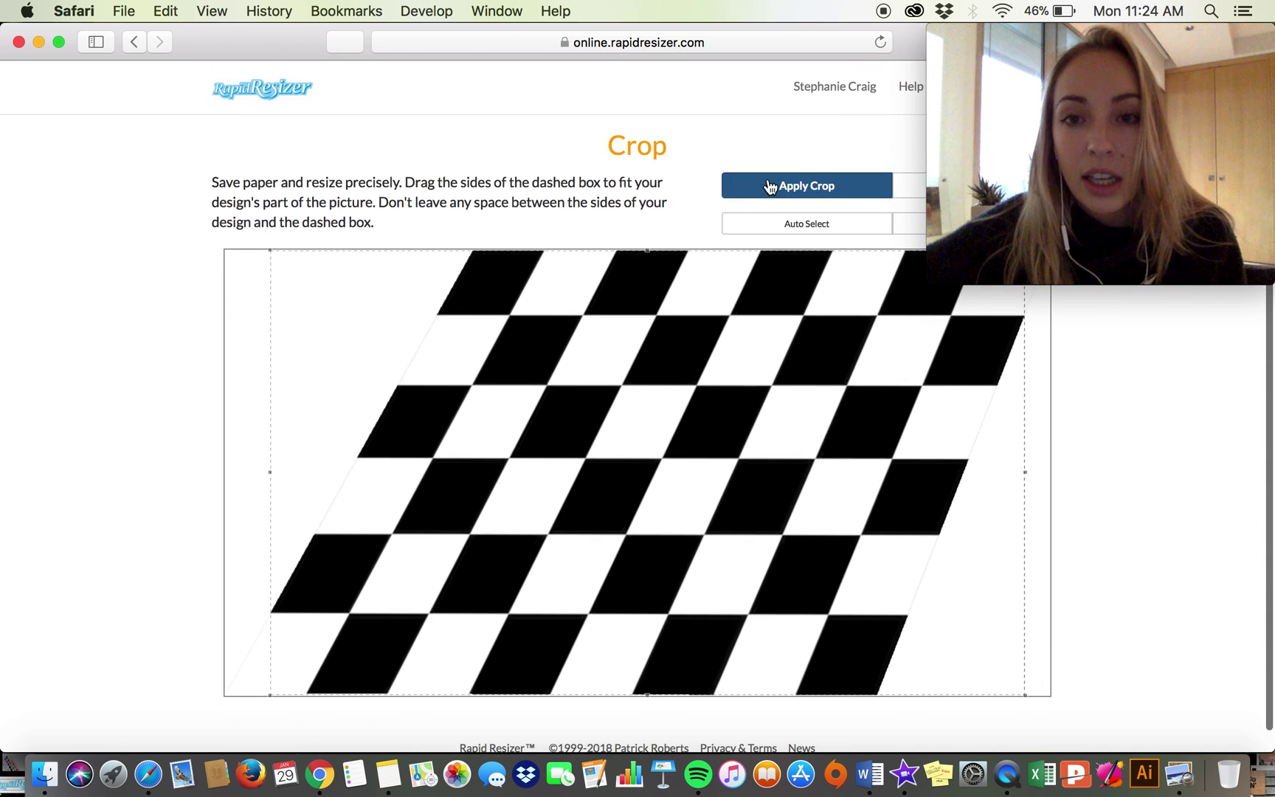
click(769, 187)
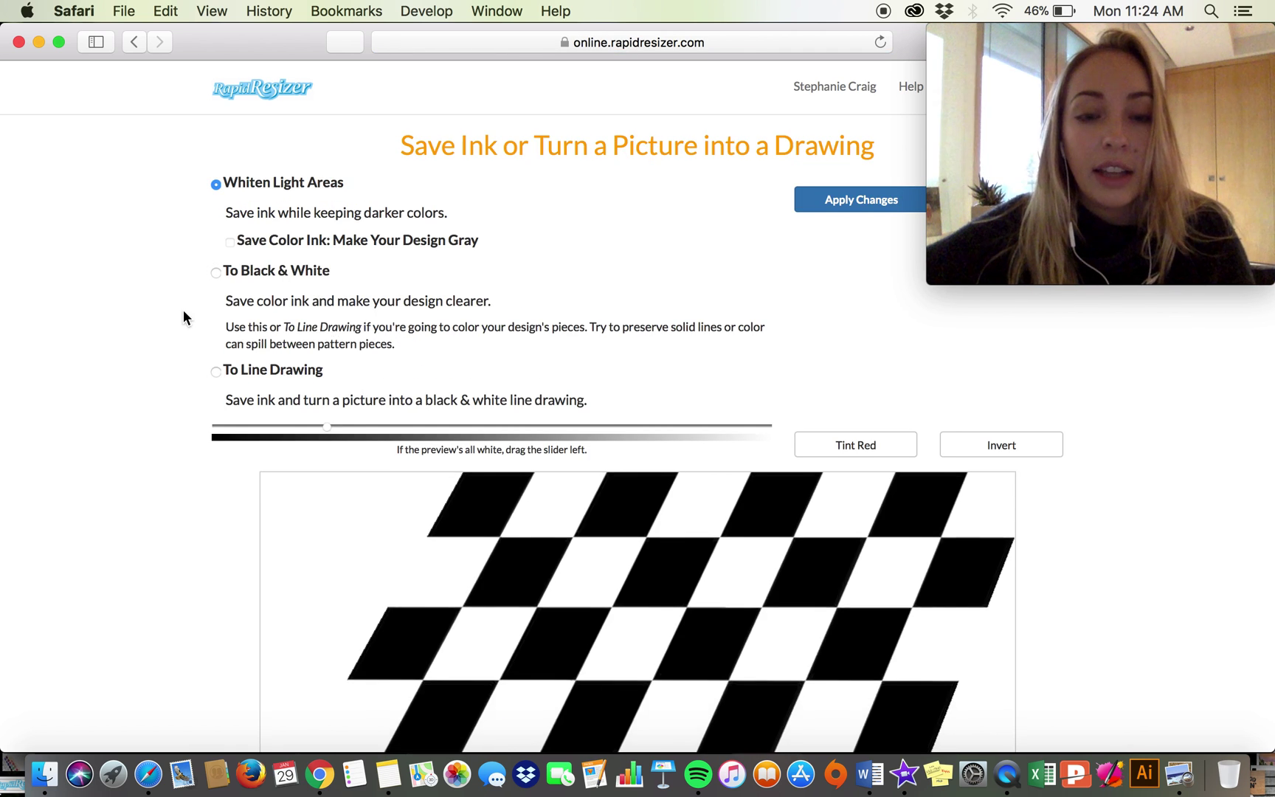
- Choose To Line Drawing (edges black, rest white), preview it, then return to the start page
scroll(183, 310, down, 5)
scroll(183, 305, up, 2)
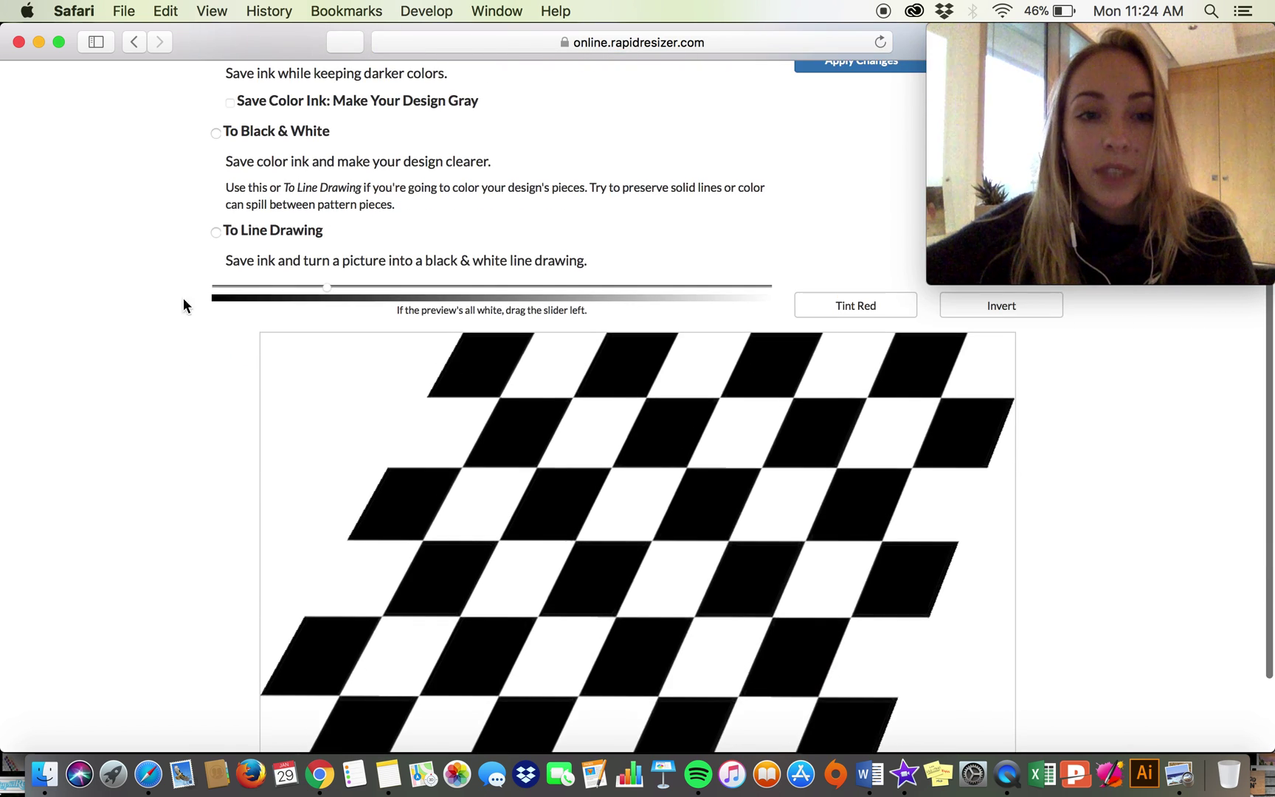
click(217, 233)
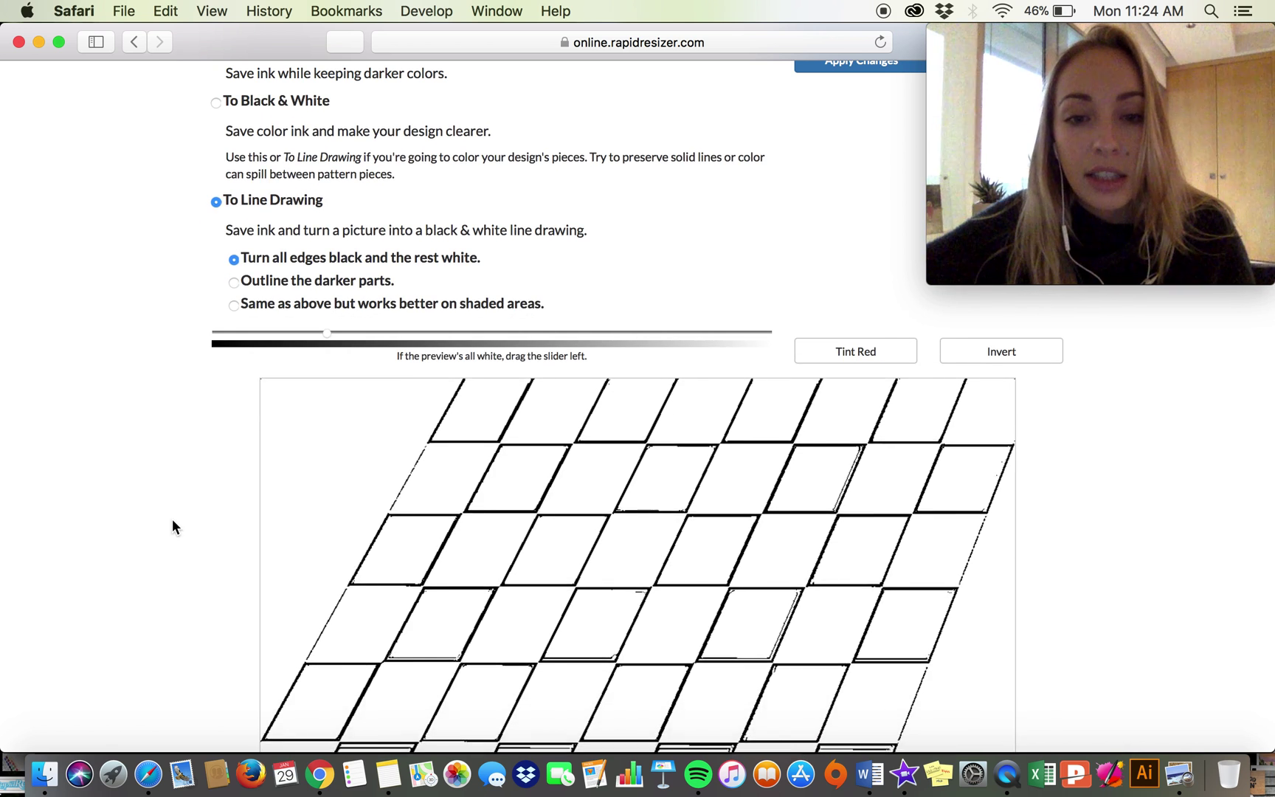
scroll(172, 520, down, 4)
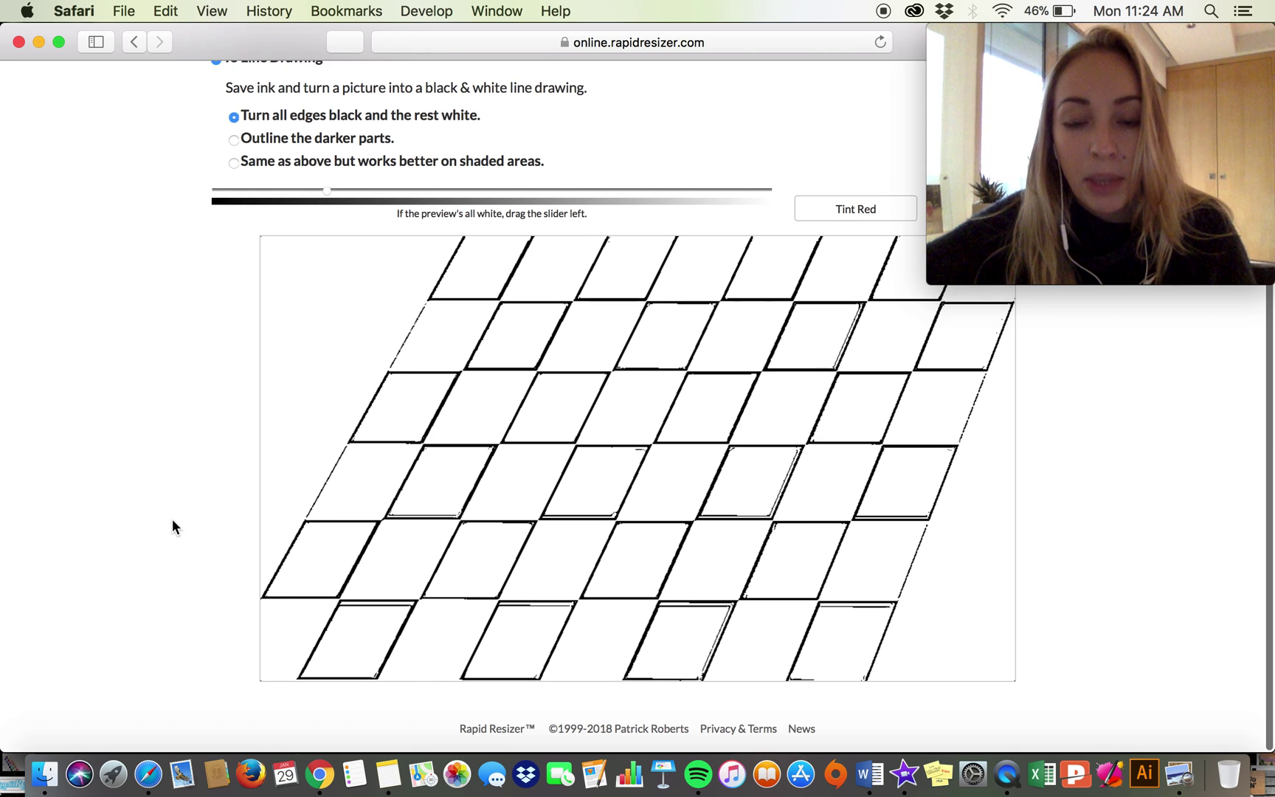
scroll(172, 520, up, 5)
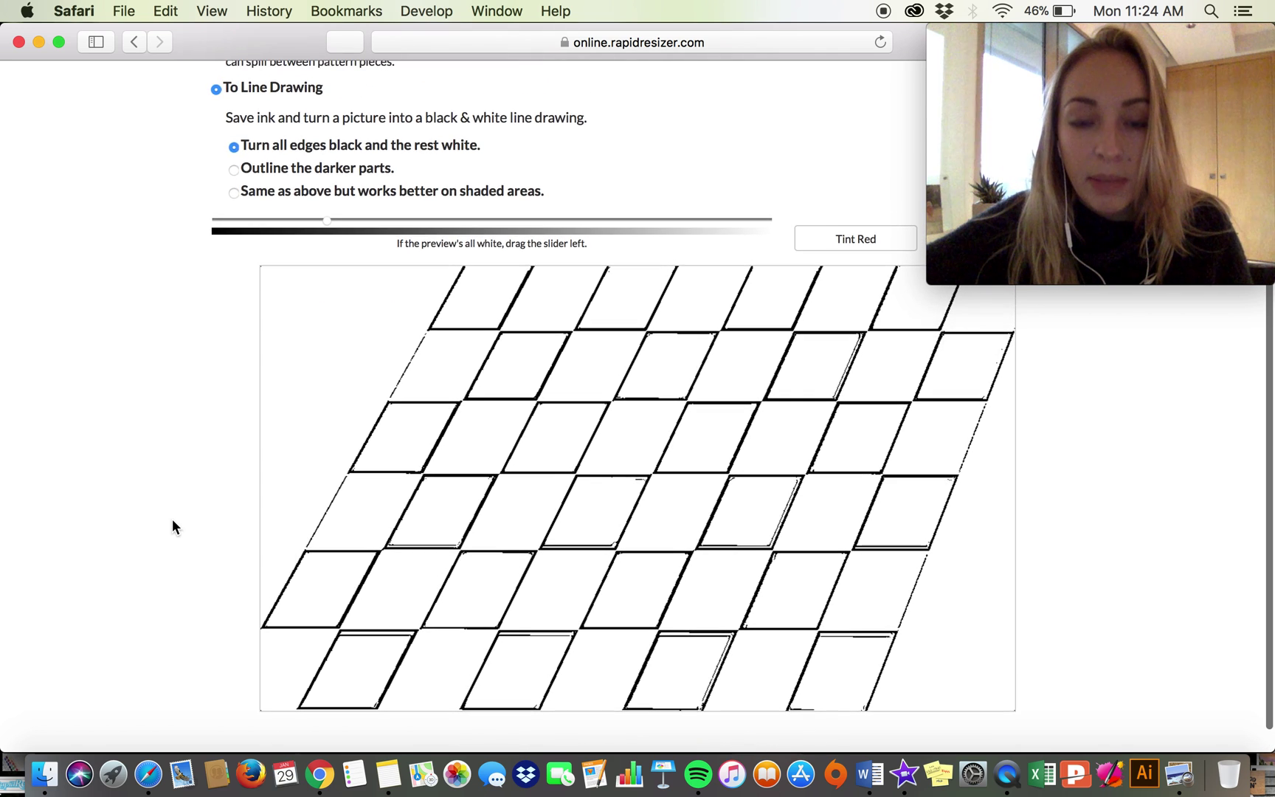
scroll(173, 518, up, 3)
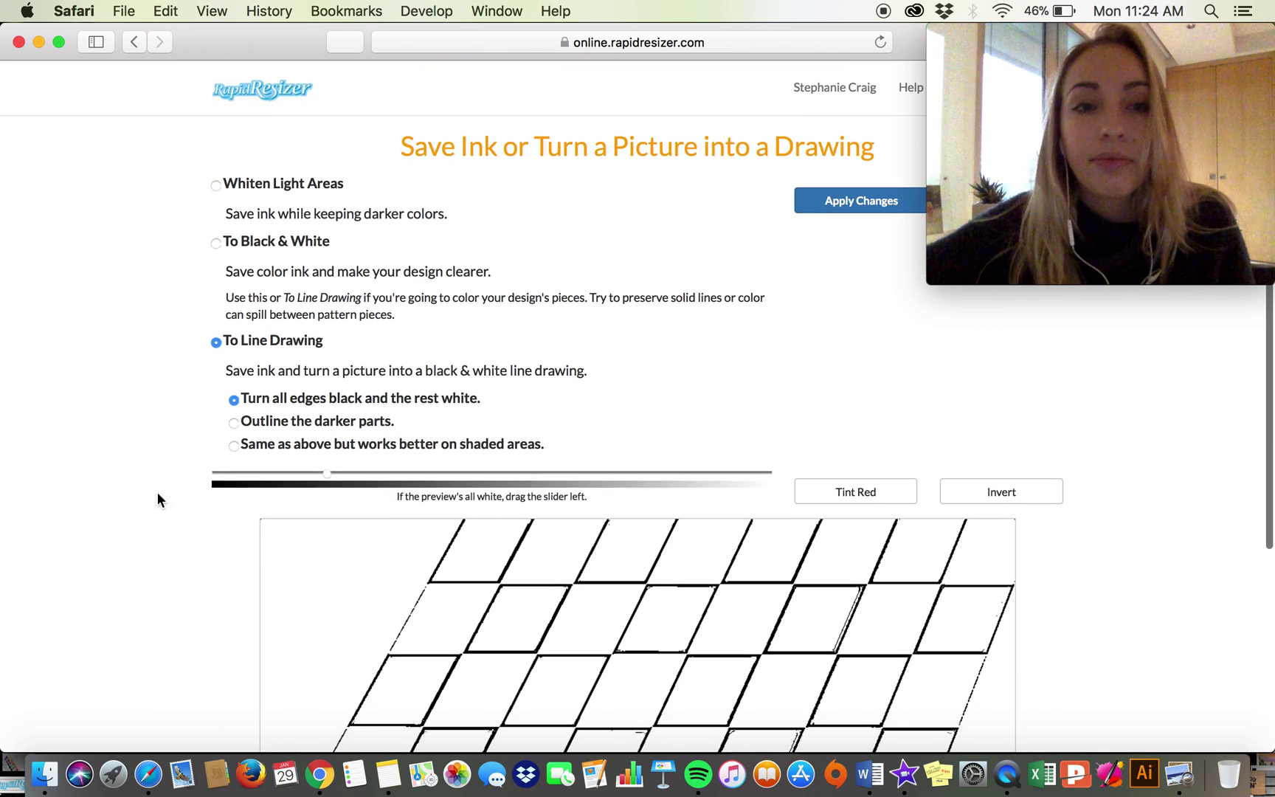
click(247, 90)
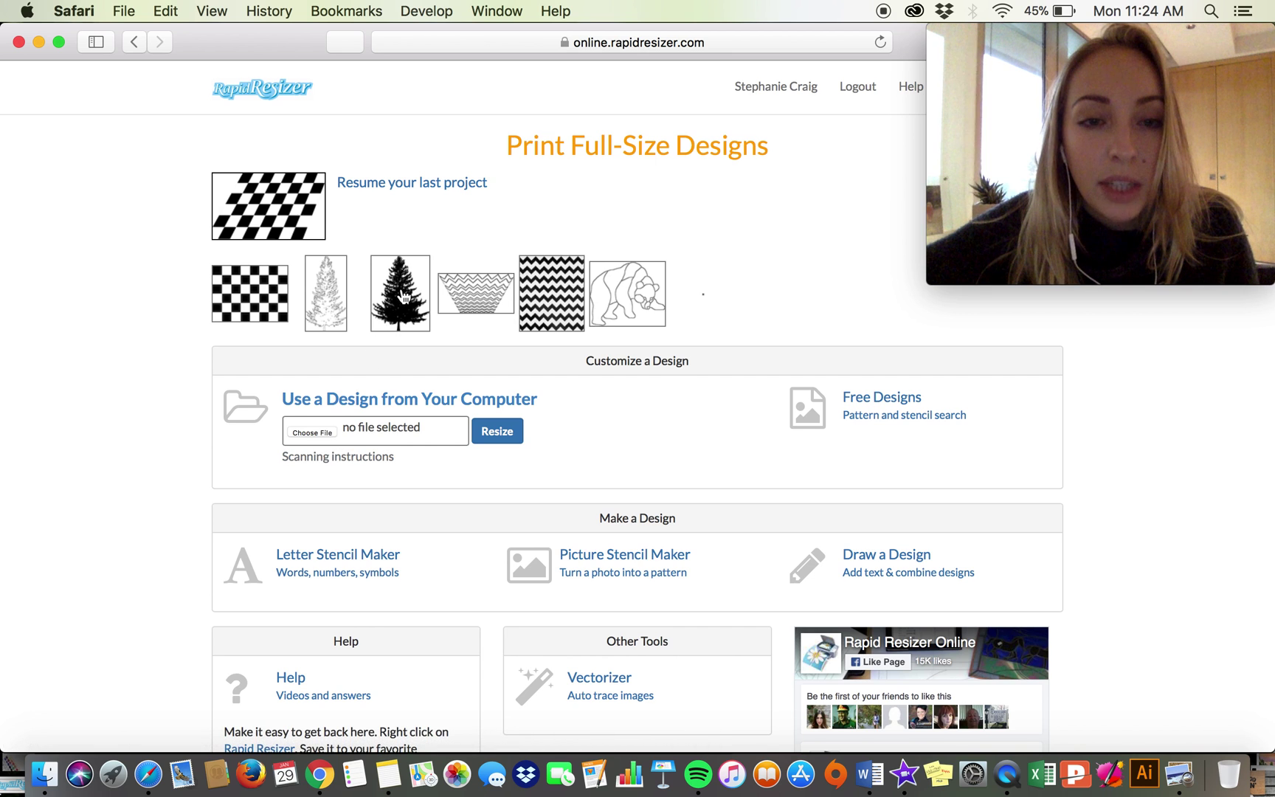
- Pick the black tree from recent designs, choose Alter & Print, and open Skew
click(402, 295)
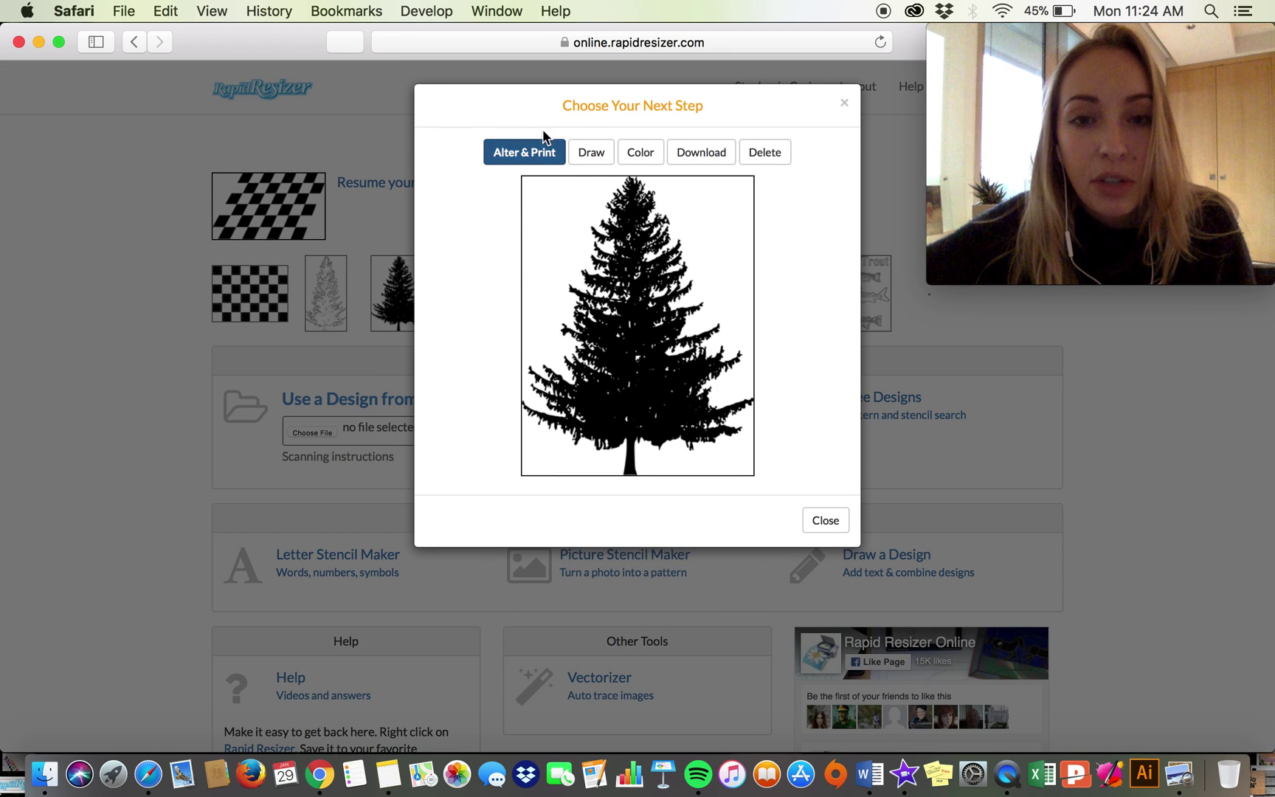
click(522, 161)
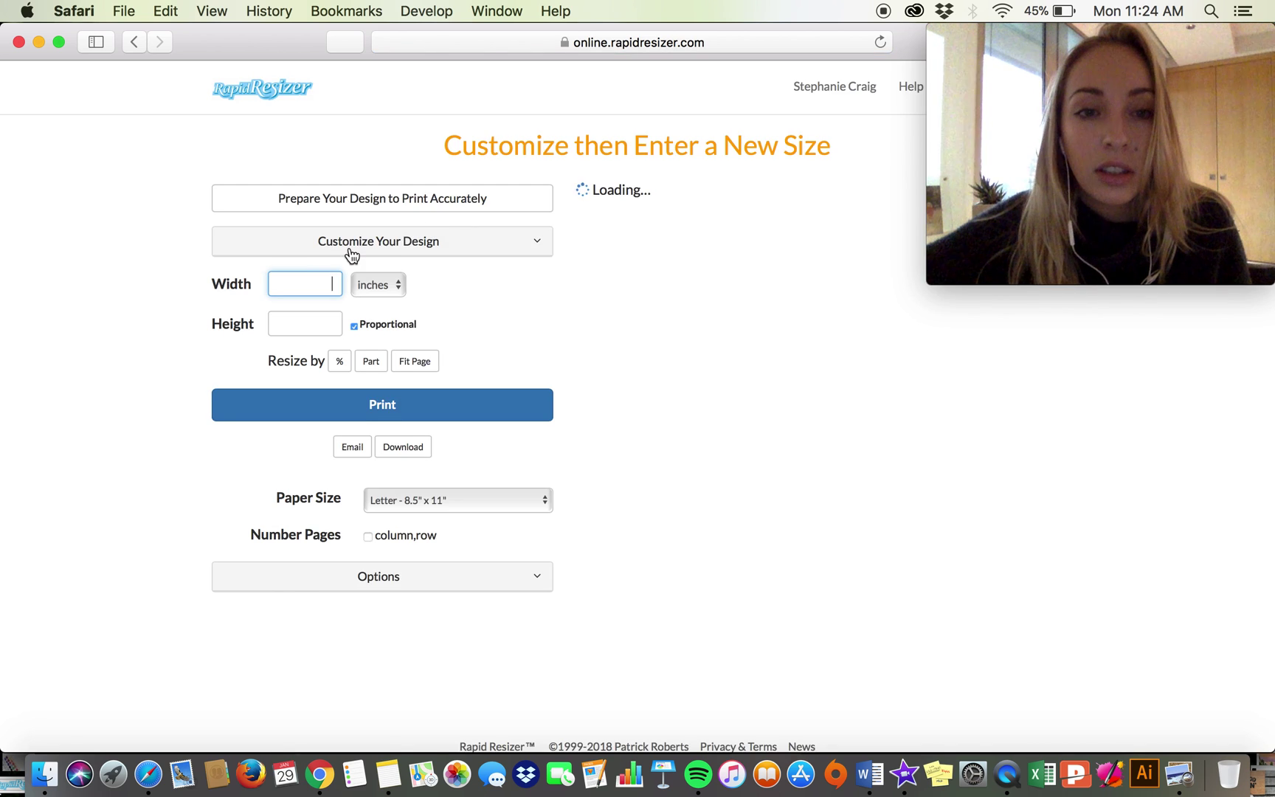
click(346, 243)
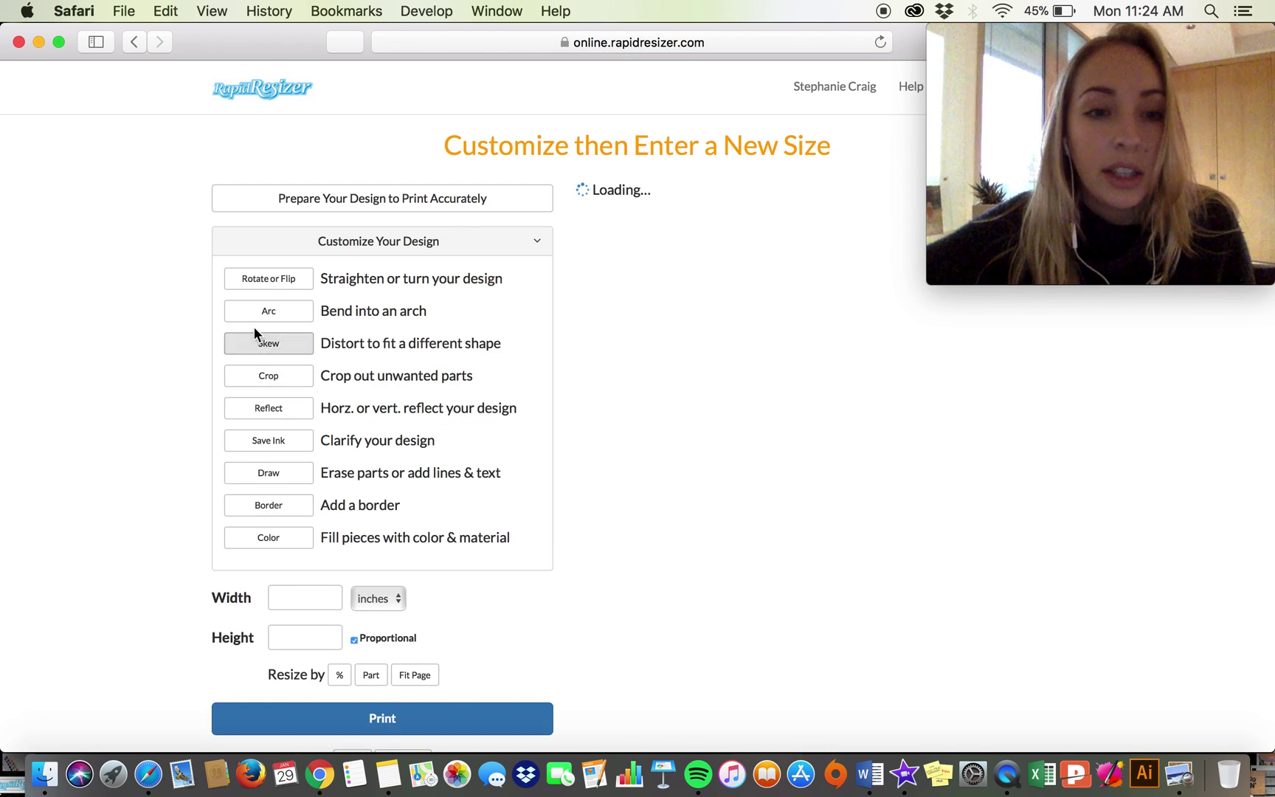
click(264, 345)
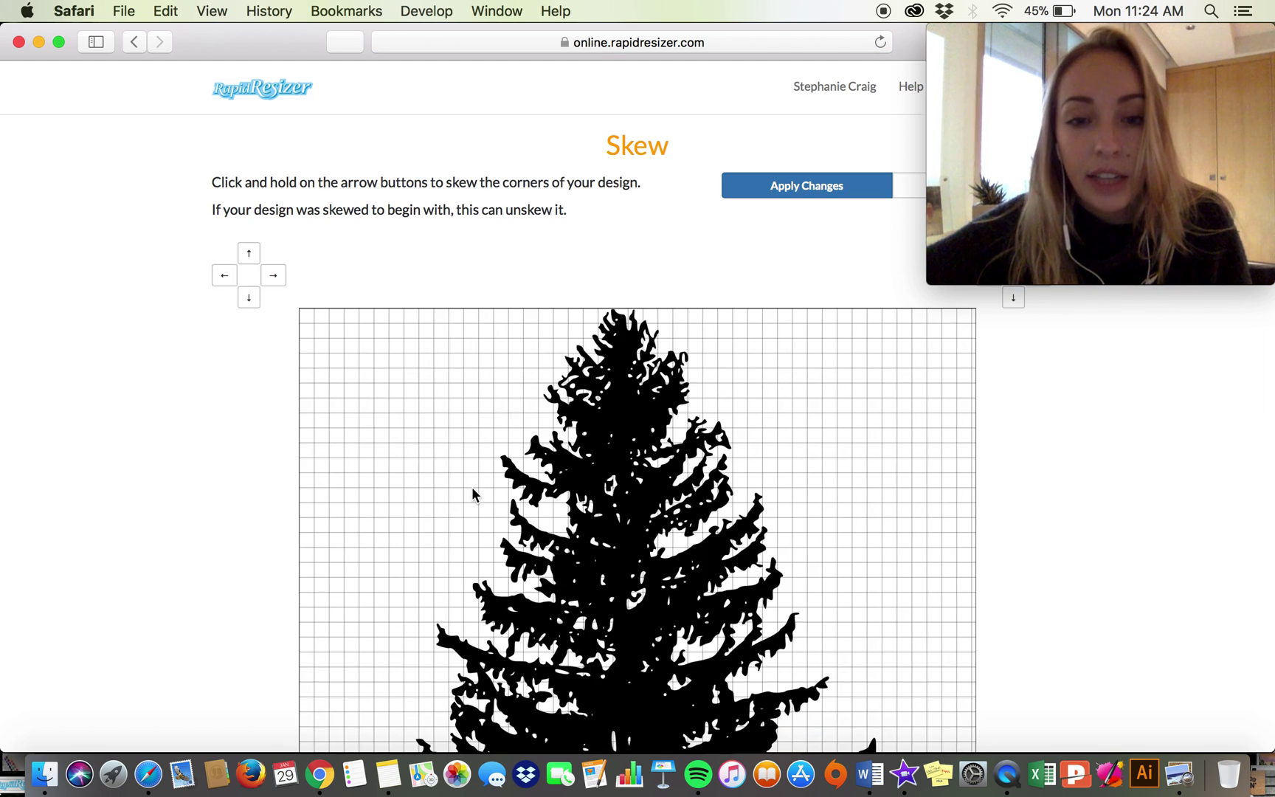
- Push the tree's bottom-left corner outward to -300/1549, 2000/2000
scroll(472, 487, down, 3)
scroll(472, 495, down, 6)
scroll(473, 494, up, 10)
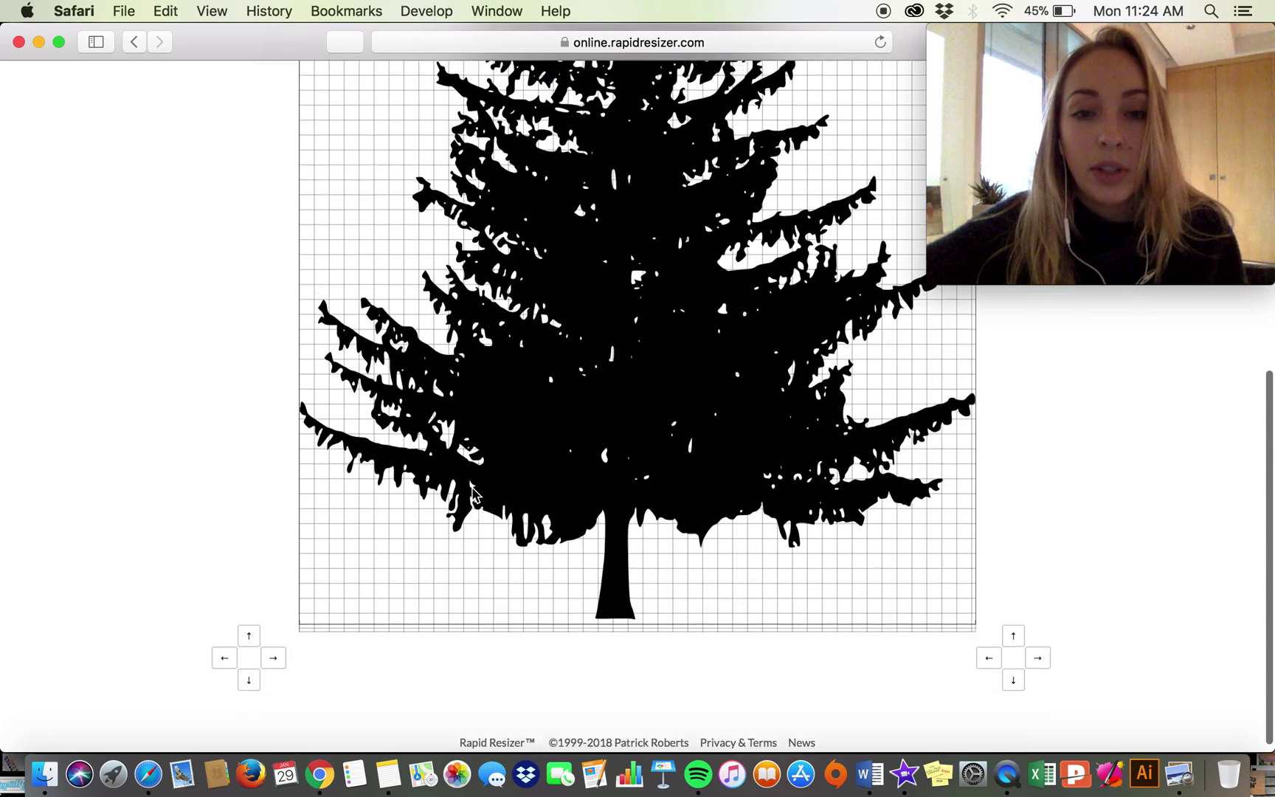
scroll(472, 487, down, 10)
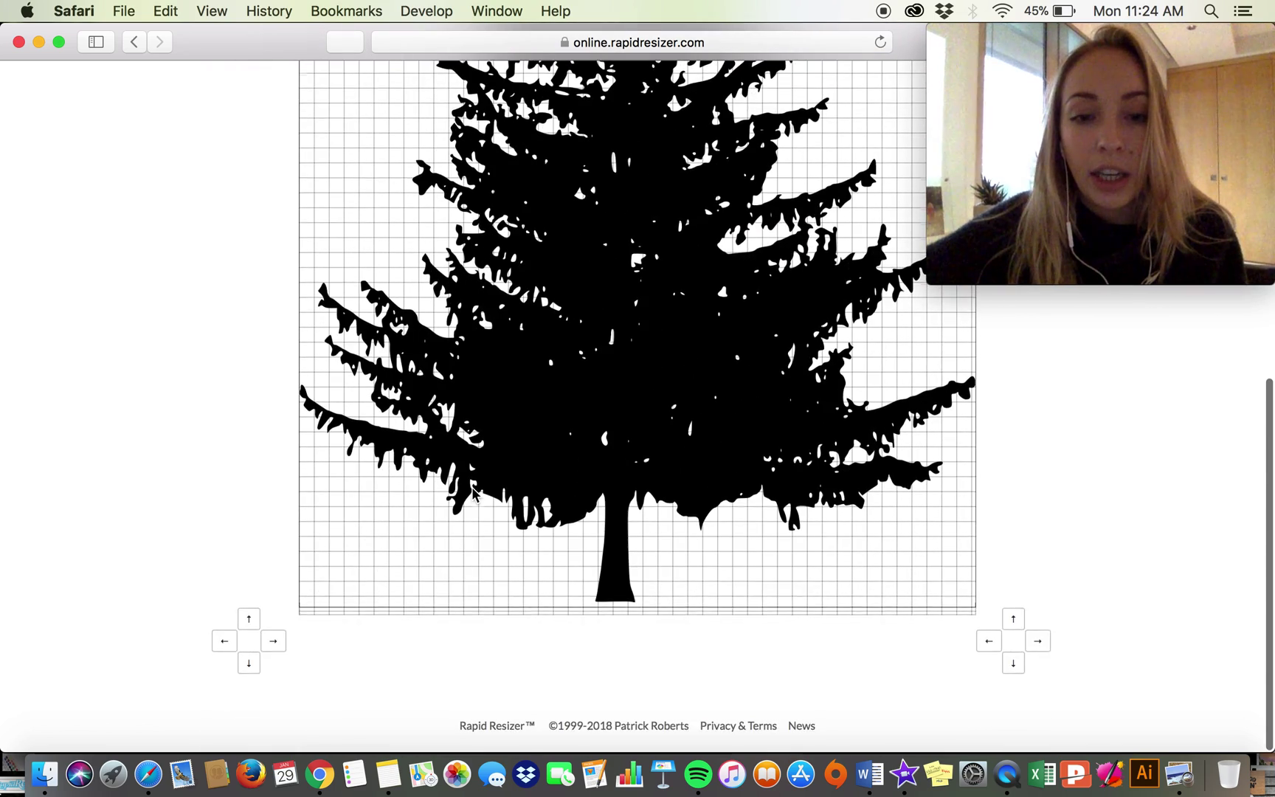
scroll(474, 494, up, 2)
scroll(474, 496, up, 4)
scroll(426, 537, down, 5)
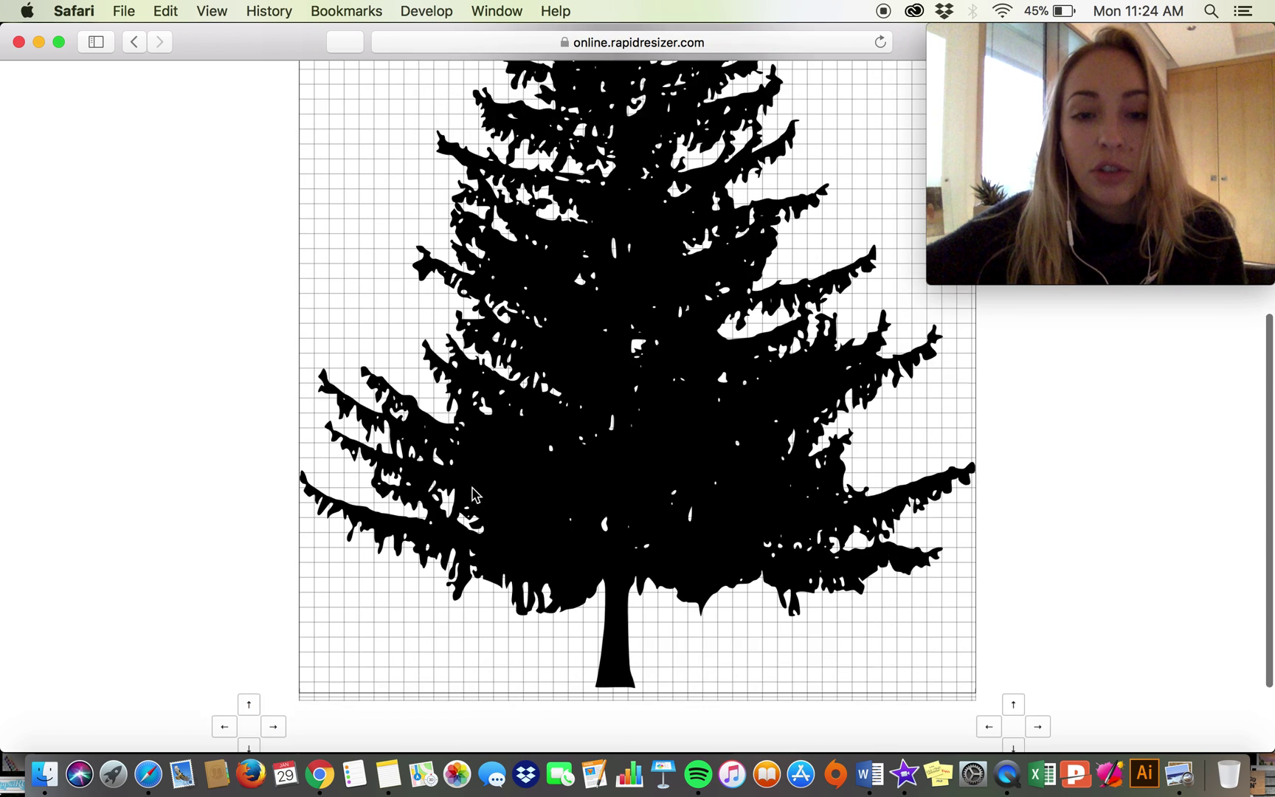
click(224, 643)
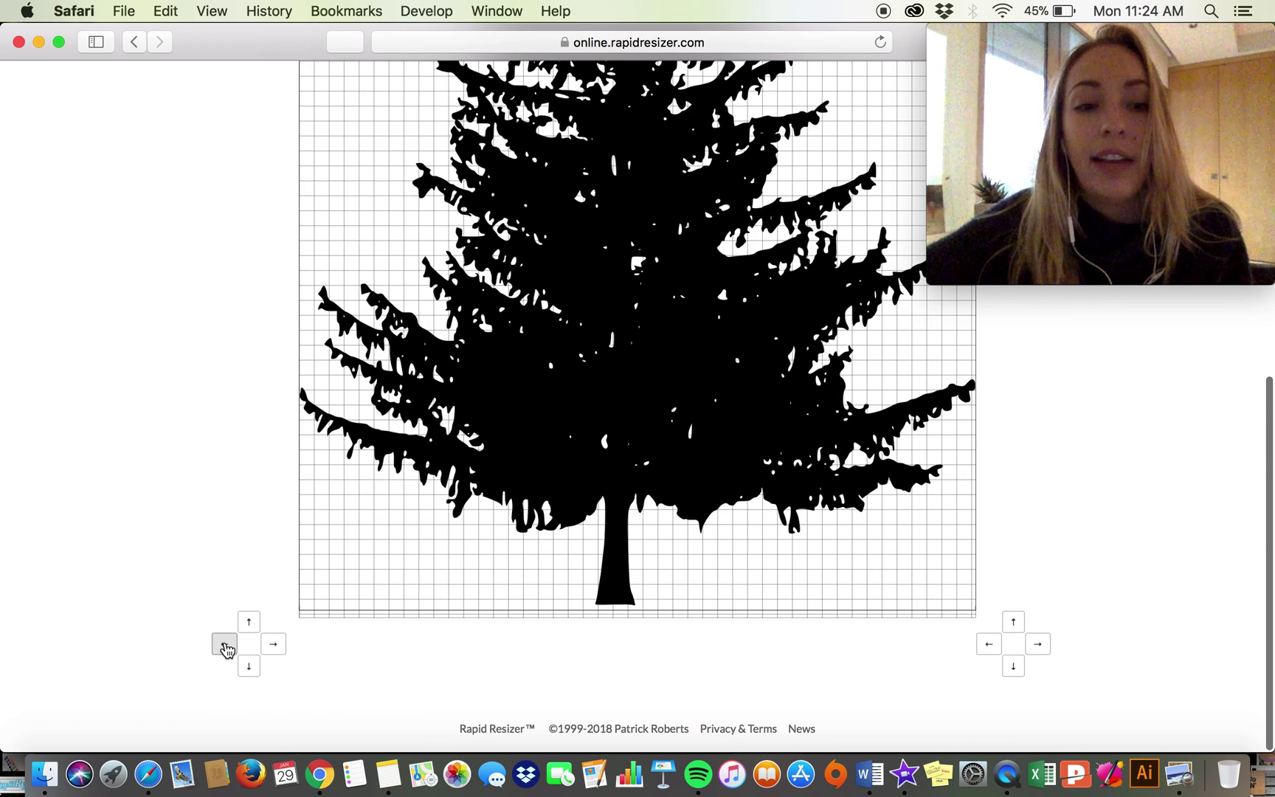
click(223, 677)
click(223, 677)
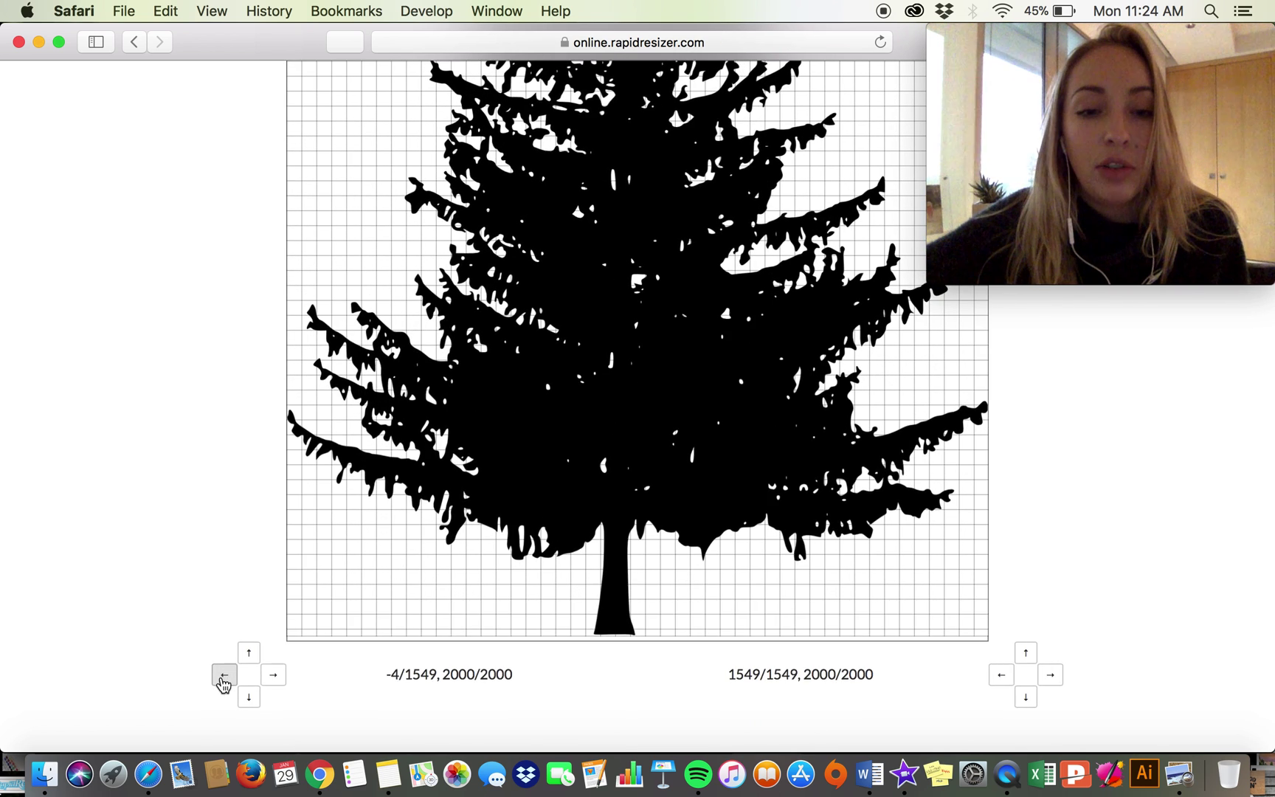
drag(224, 684, 225, 647)
scroll(222, 683, down, 1)
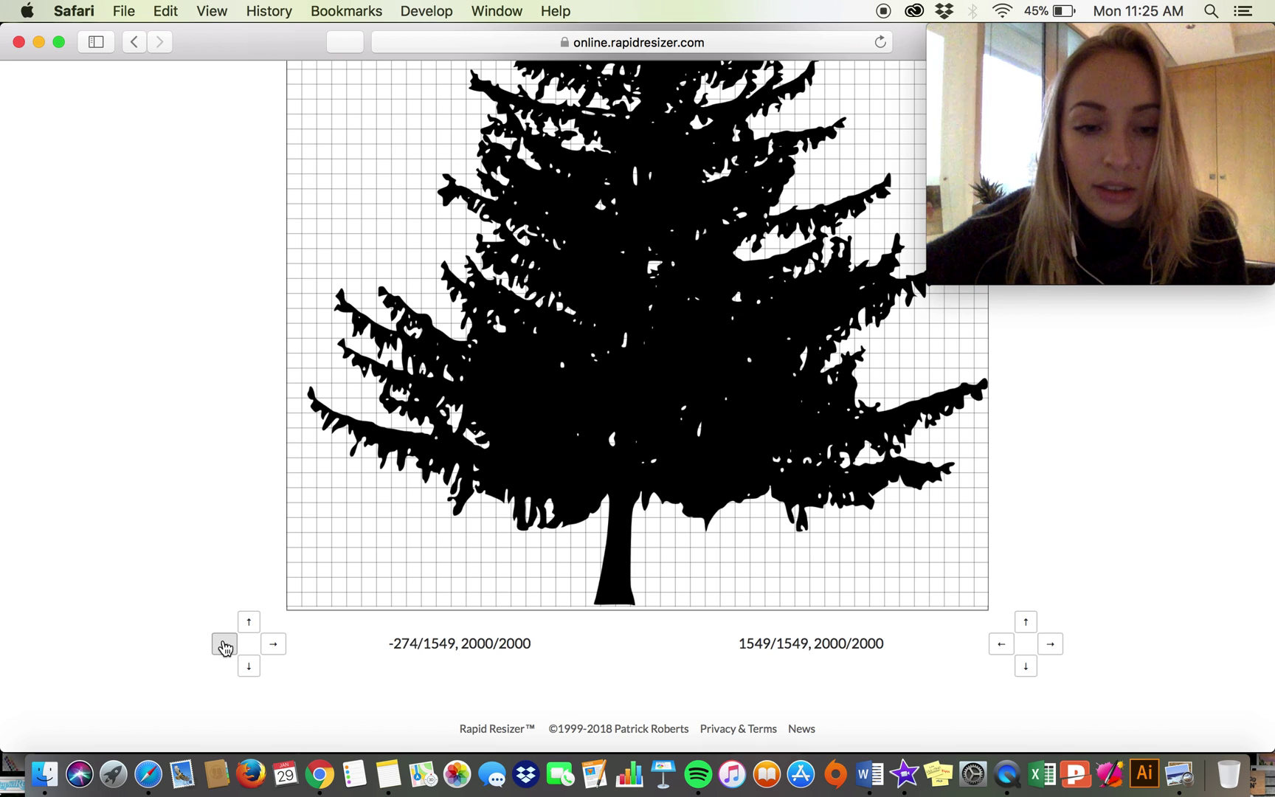
drag(225, 647, 225, 647)
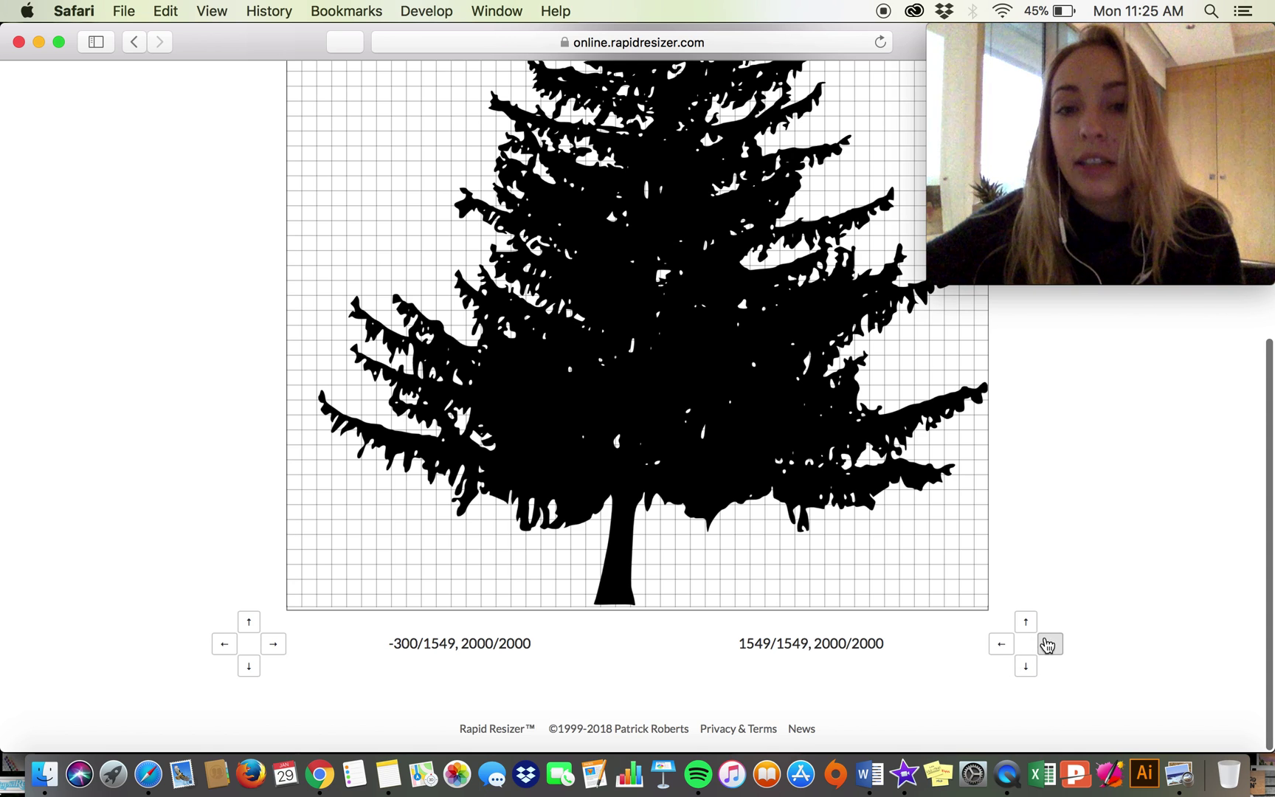
- Move the bottom-right corner outward to 1801/1549, 2000/2000
drag(1048, 645, 1053, 649)
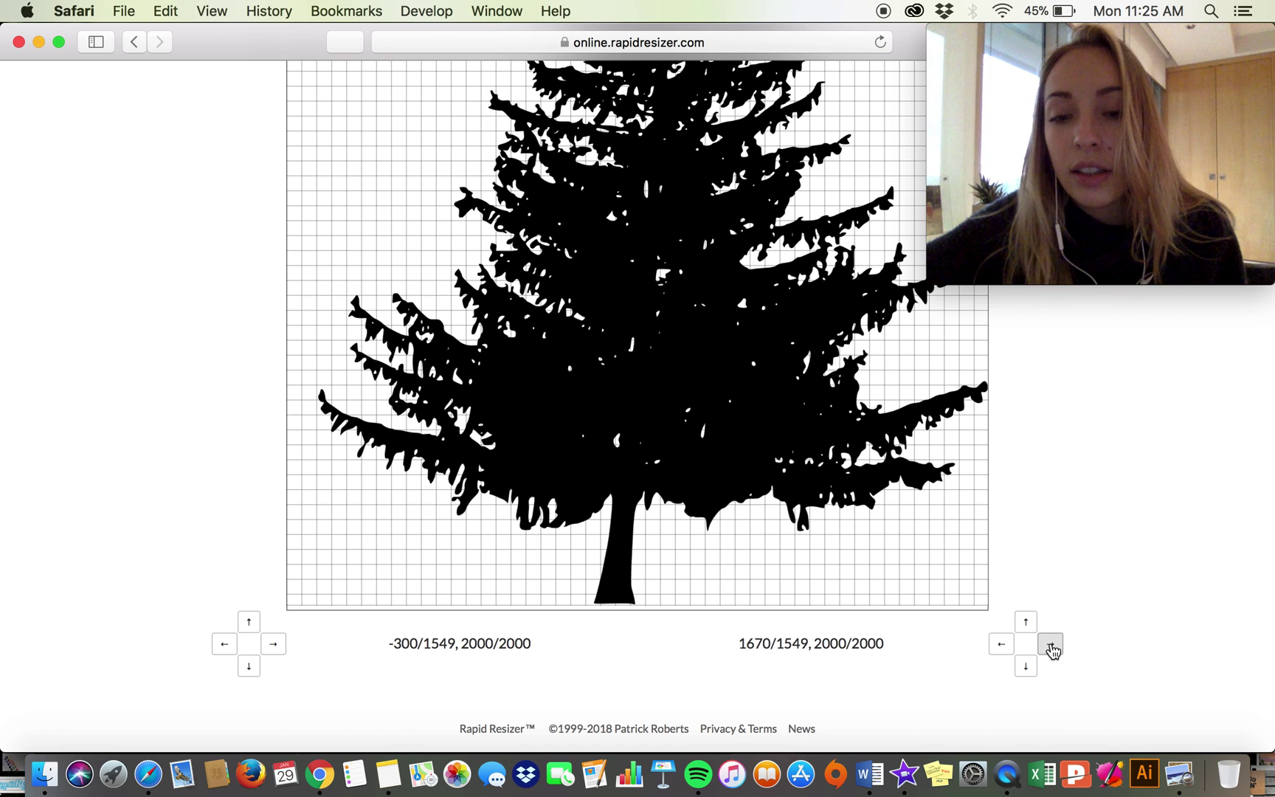
drag(1053, 650, 1003, 652)
click(1050, 649)
- Move the tree's bottom-left corner inward to 19/1549
scroll(1007, 561, up, 3)
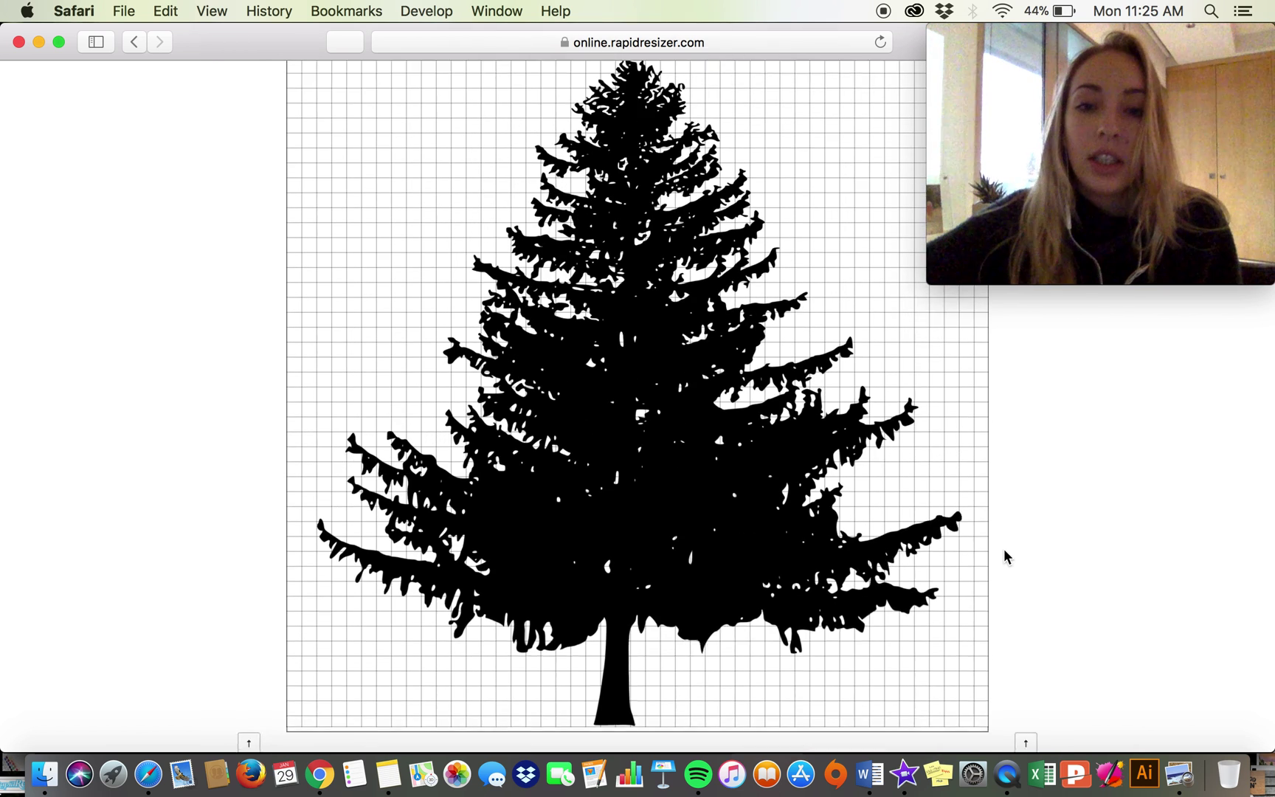
scroll(1004, 550, down, 3)
scroll(856, 535, up, 5)
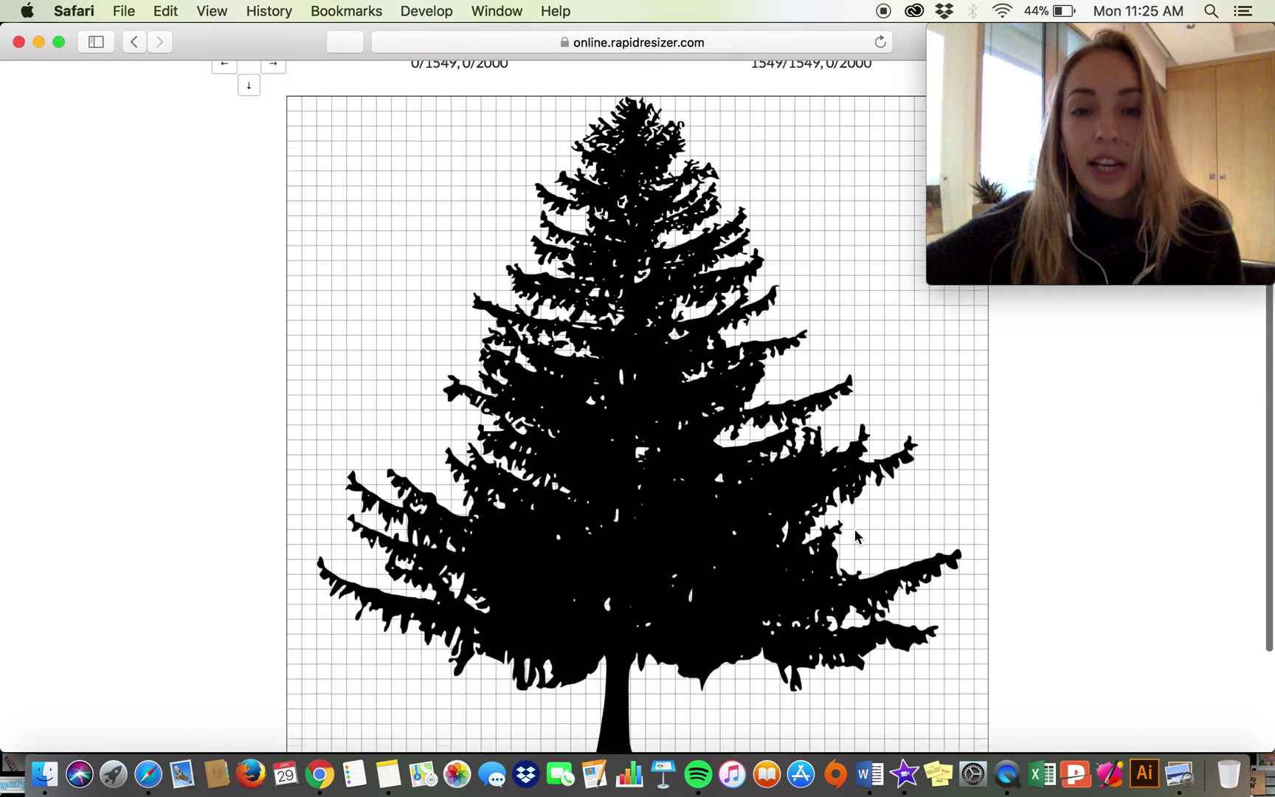
scroll(857, 535, up, 2)
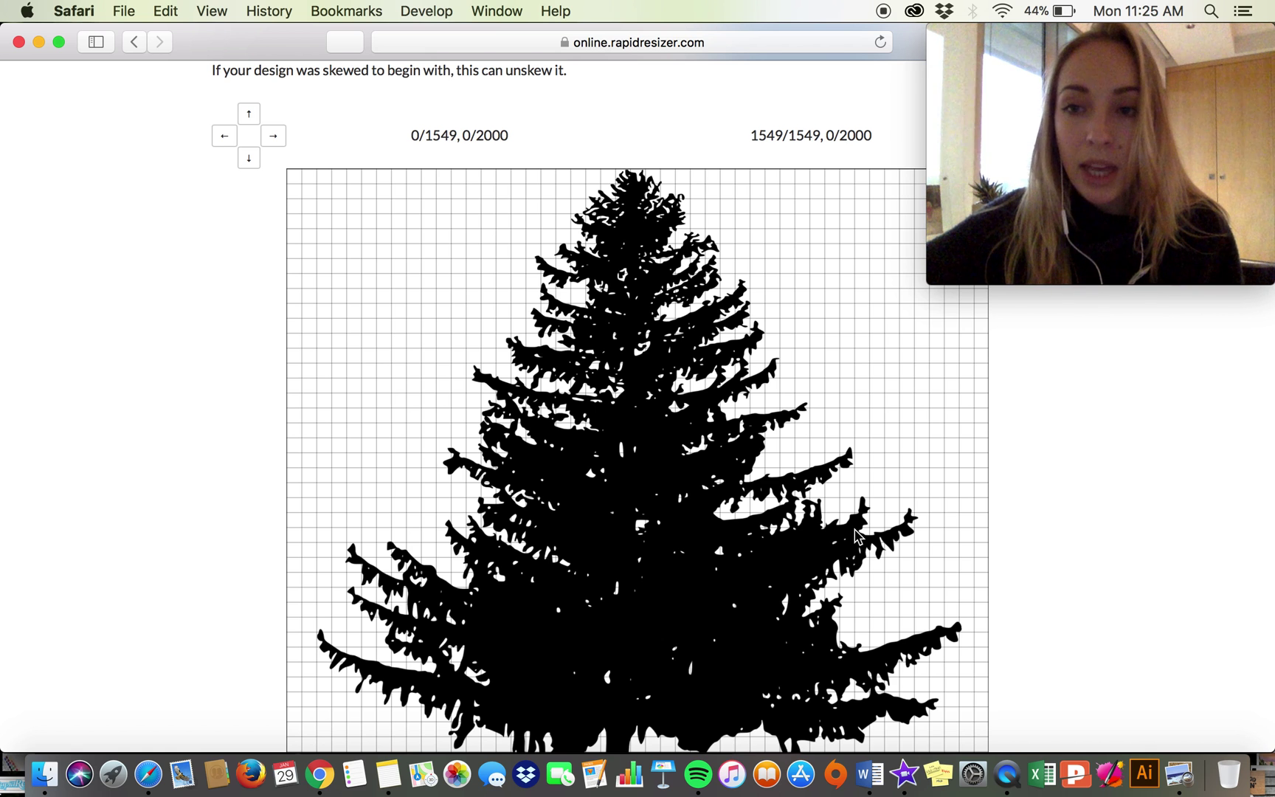
scroll(639, 464, down, 10)
scroll(638, 464, up, 10)
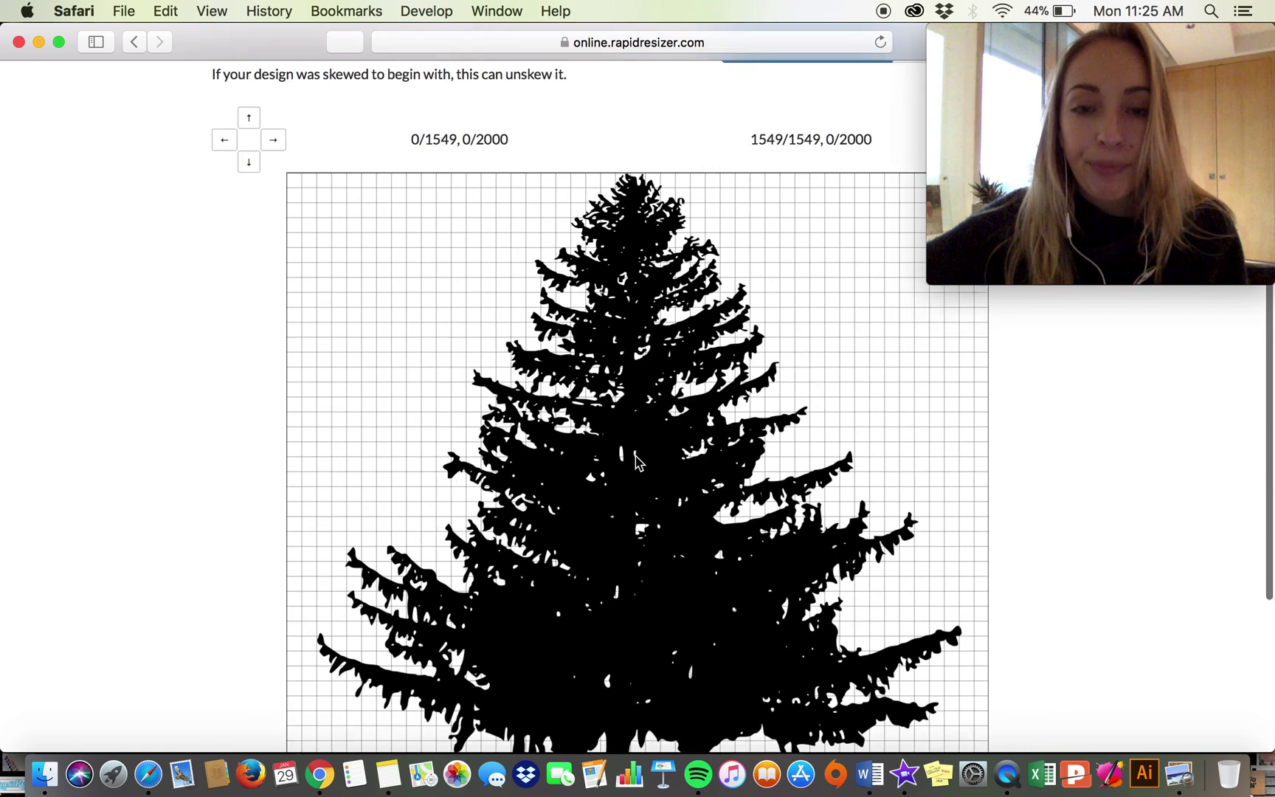
scroll(639, 463, down, 10)
scroll(638, 464, up, 7)
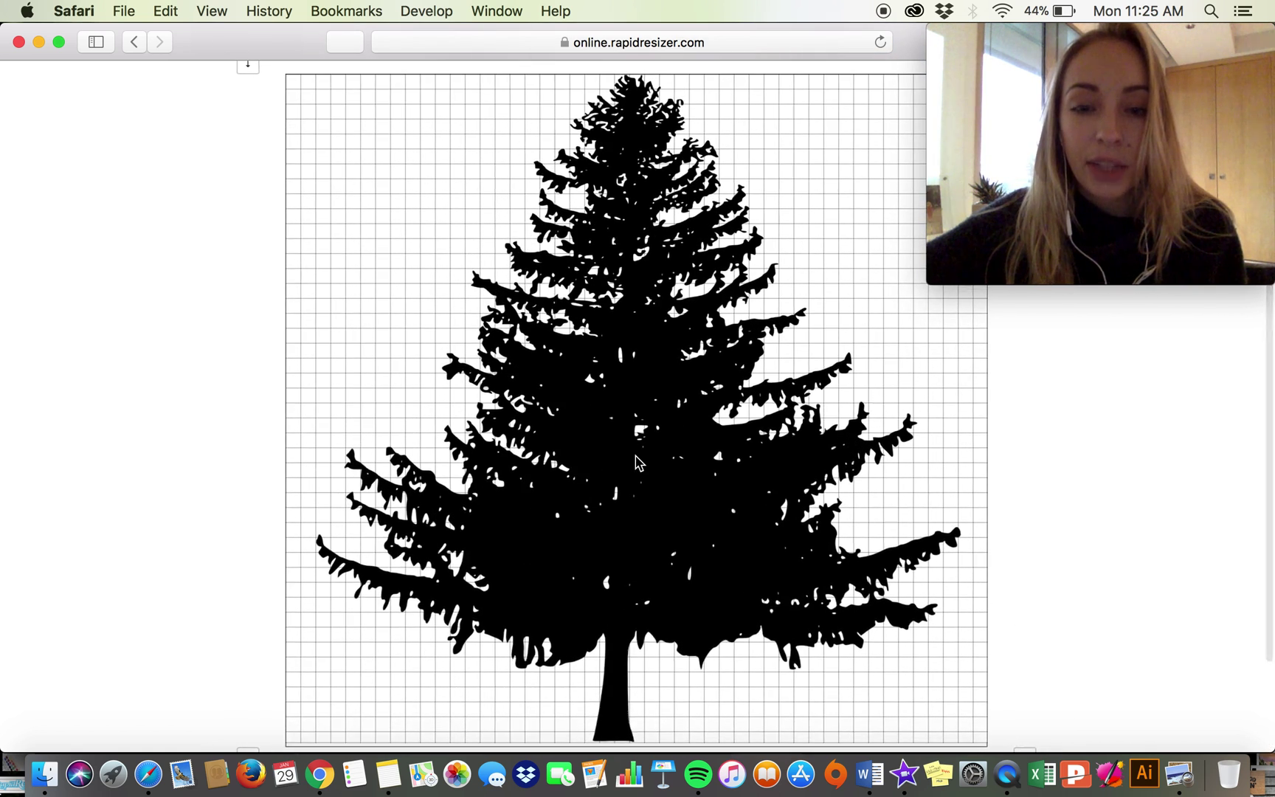
scroll(638, 464, down, 1)
scroll(638, 463, down, 3)
click(273, 644)
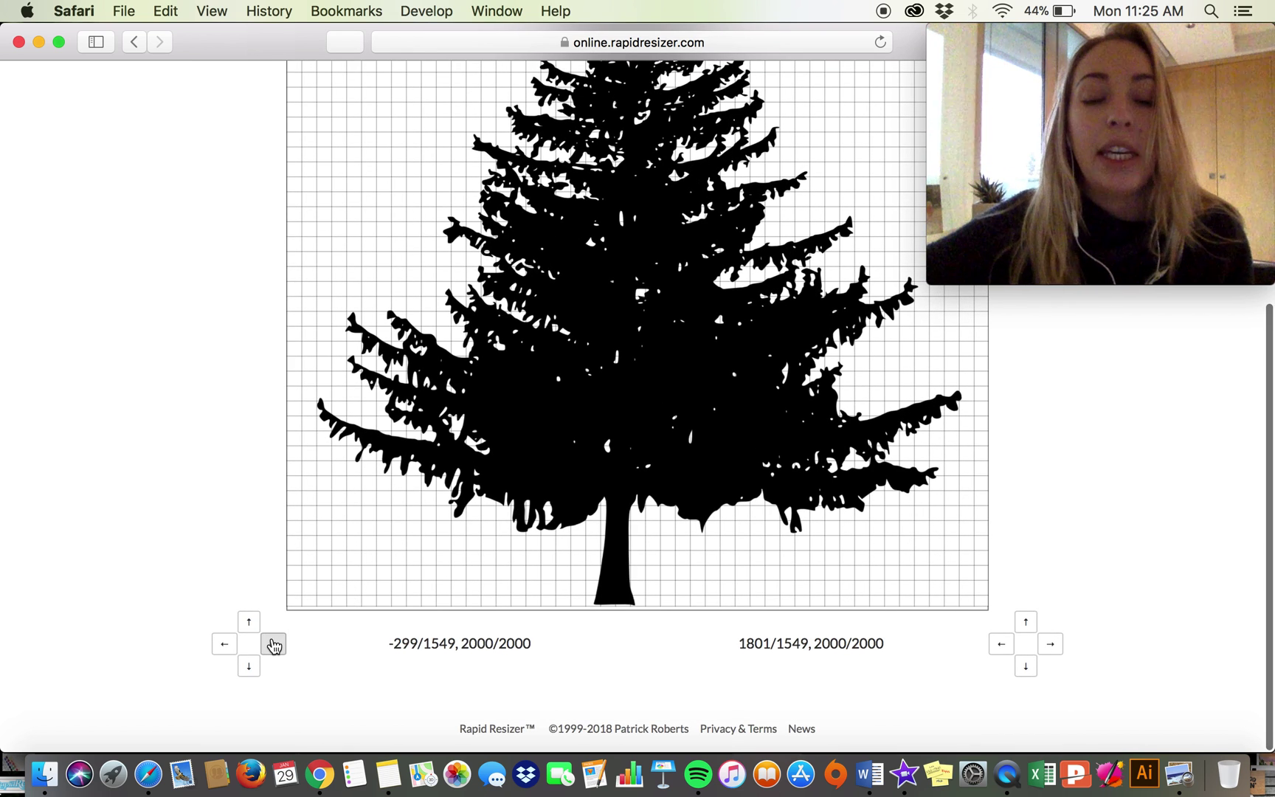
click(273, 644)
click(273, 643)
click(273, 644)
click(273, 644)
click(274, 643)
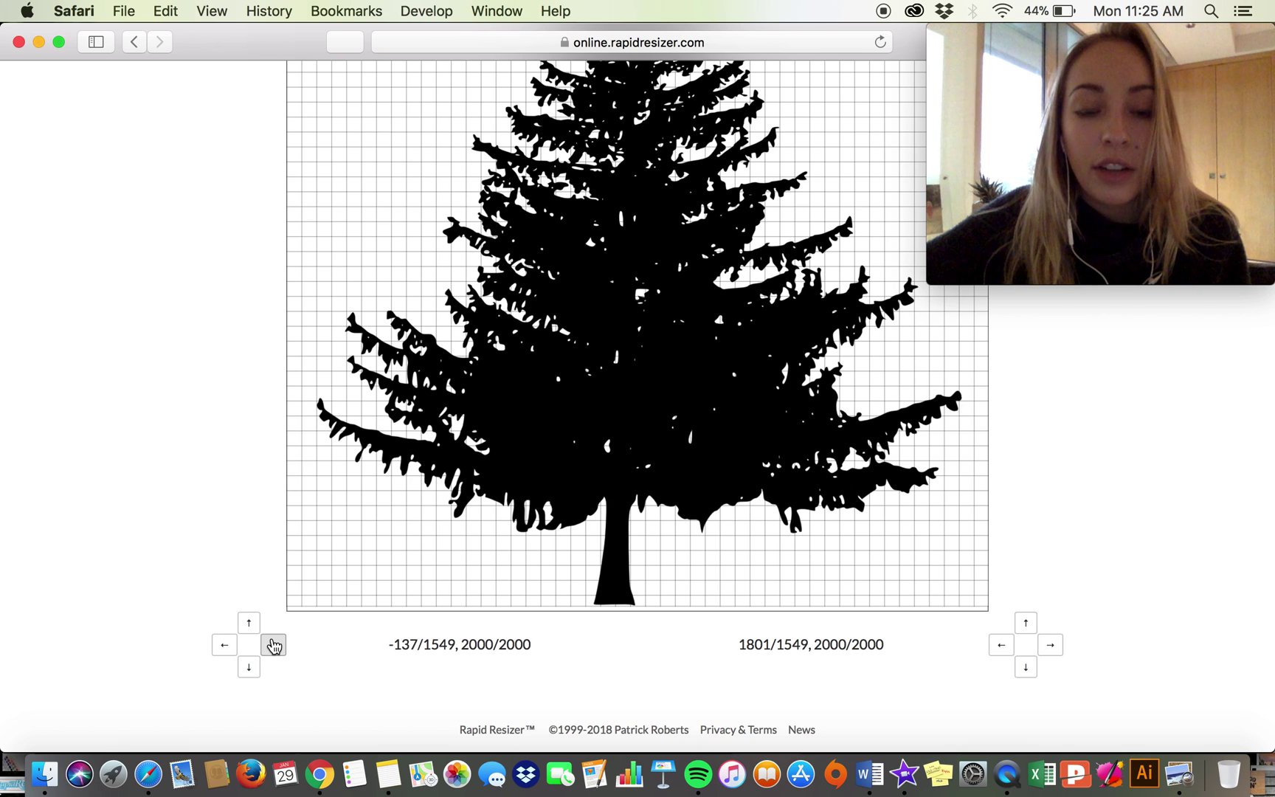
drag(273, 645, 273, 645)
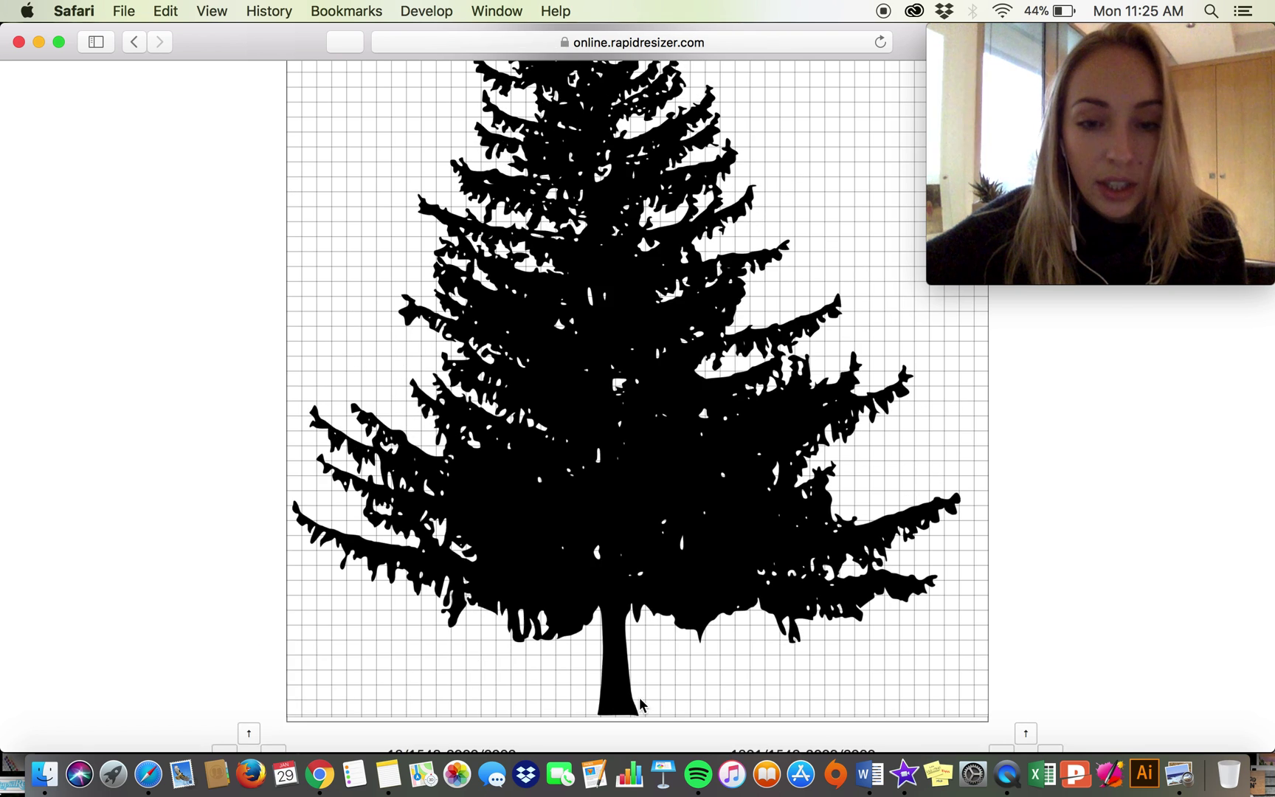
- Pull the tree's bottom-right corner inward to 1335/1549
drag(1000, 648, 1000, 648)
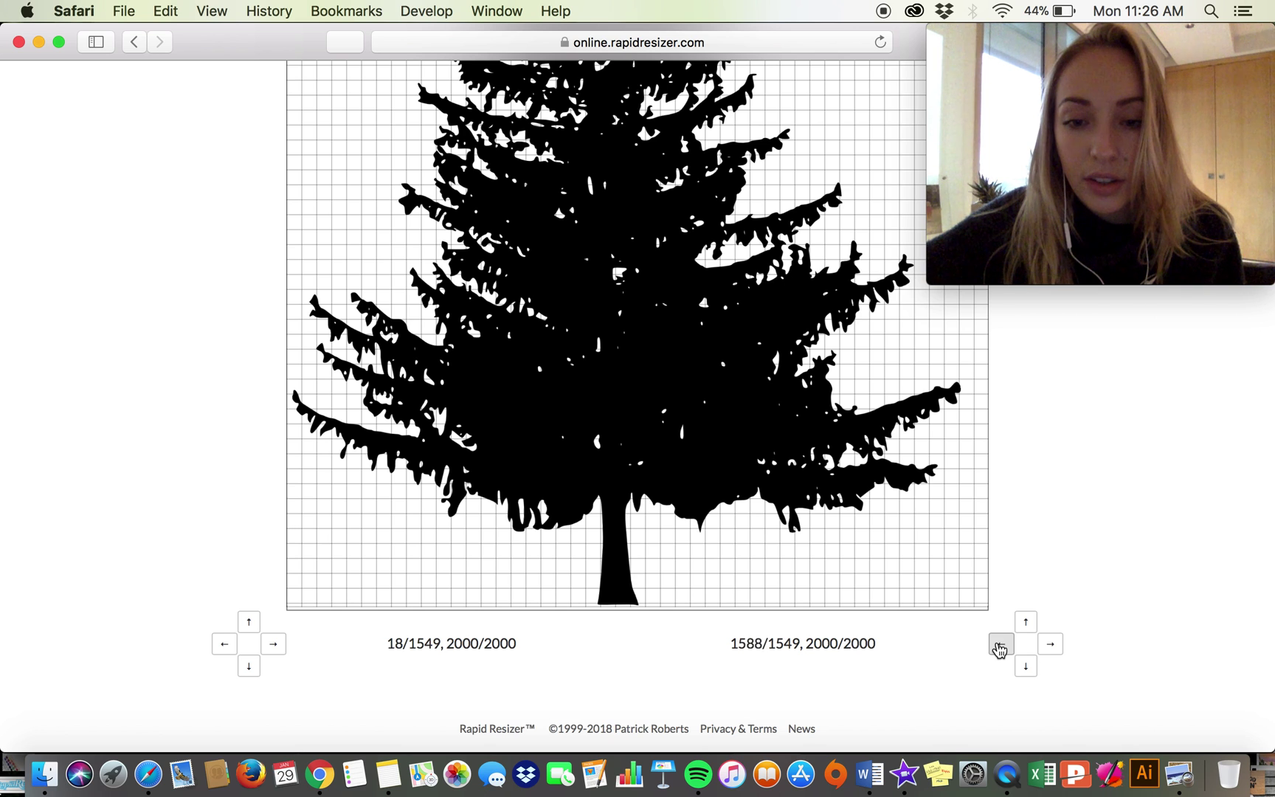
drag(1000, 648, 999, 650)
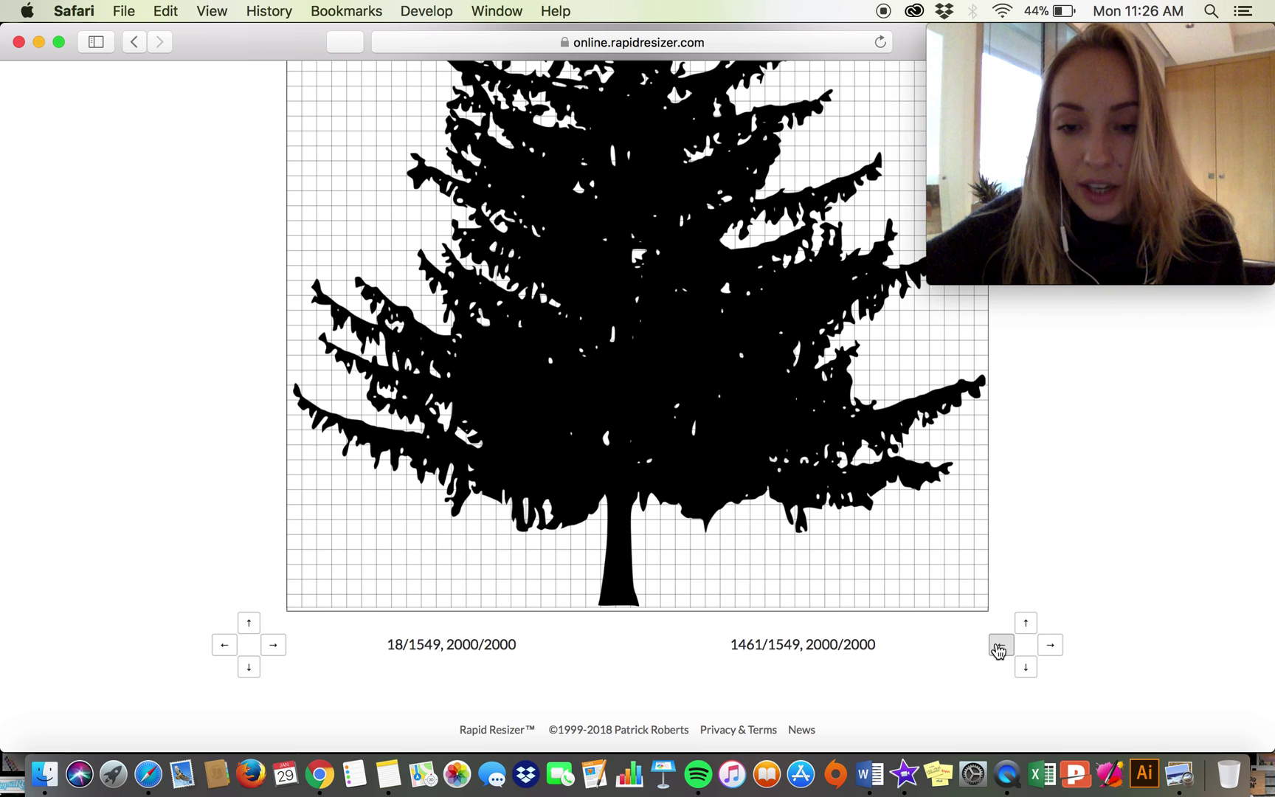
drag(1000, 650, 999, 650)
- Move the tree's bottom-left corner inward past 100/1549
click(273, 661)
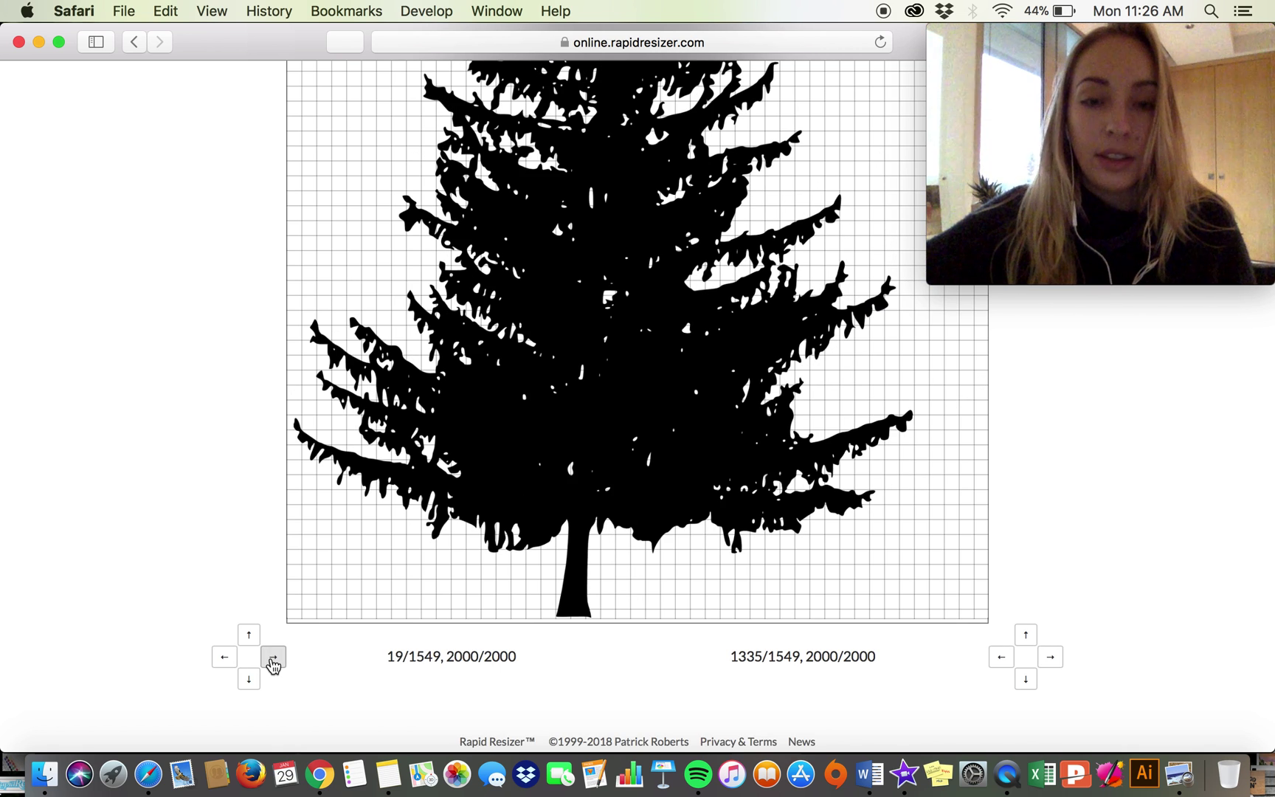
click(273, 662)
drag(273, 662, 273, 662)
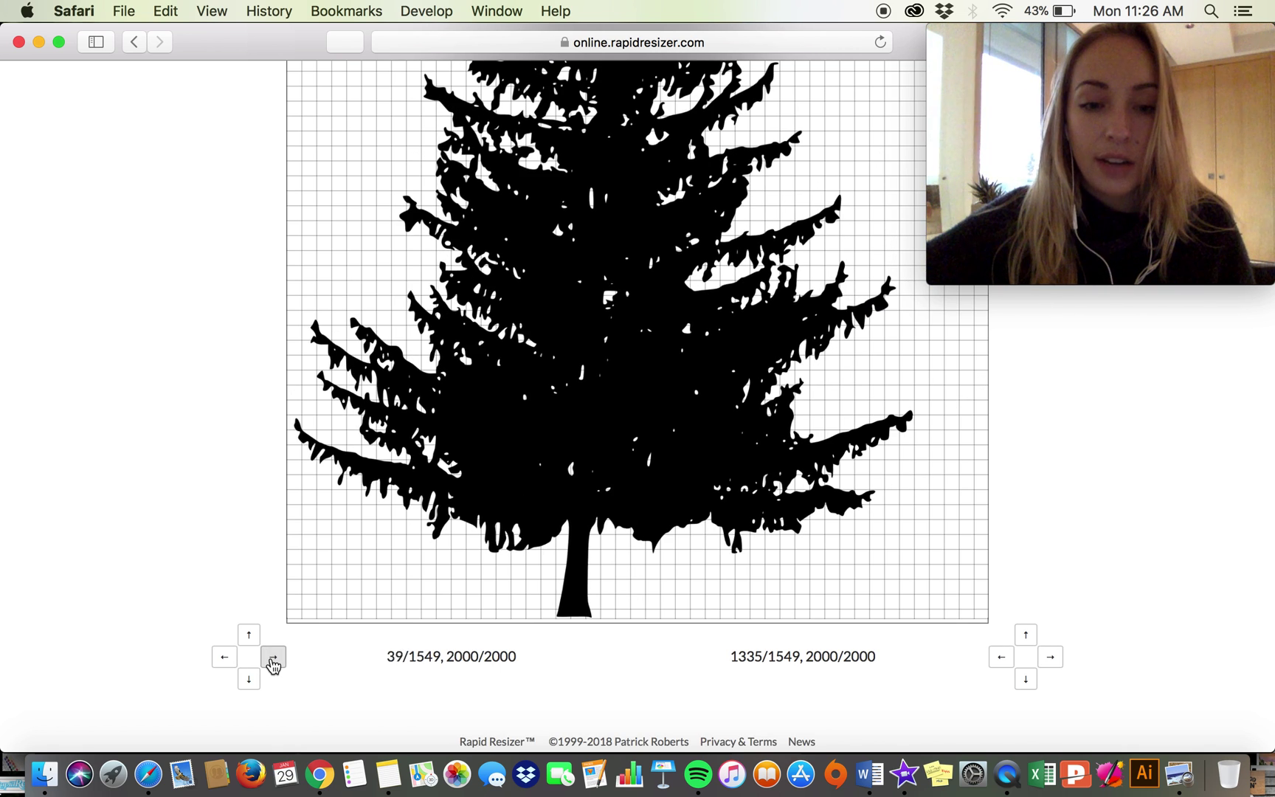
drag(273, 662, 273, 662)
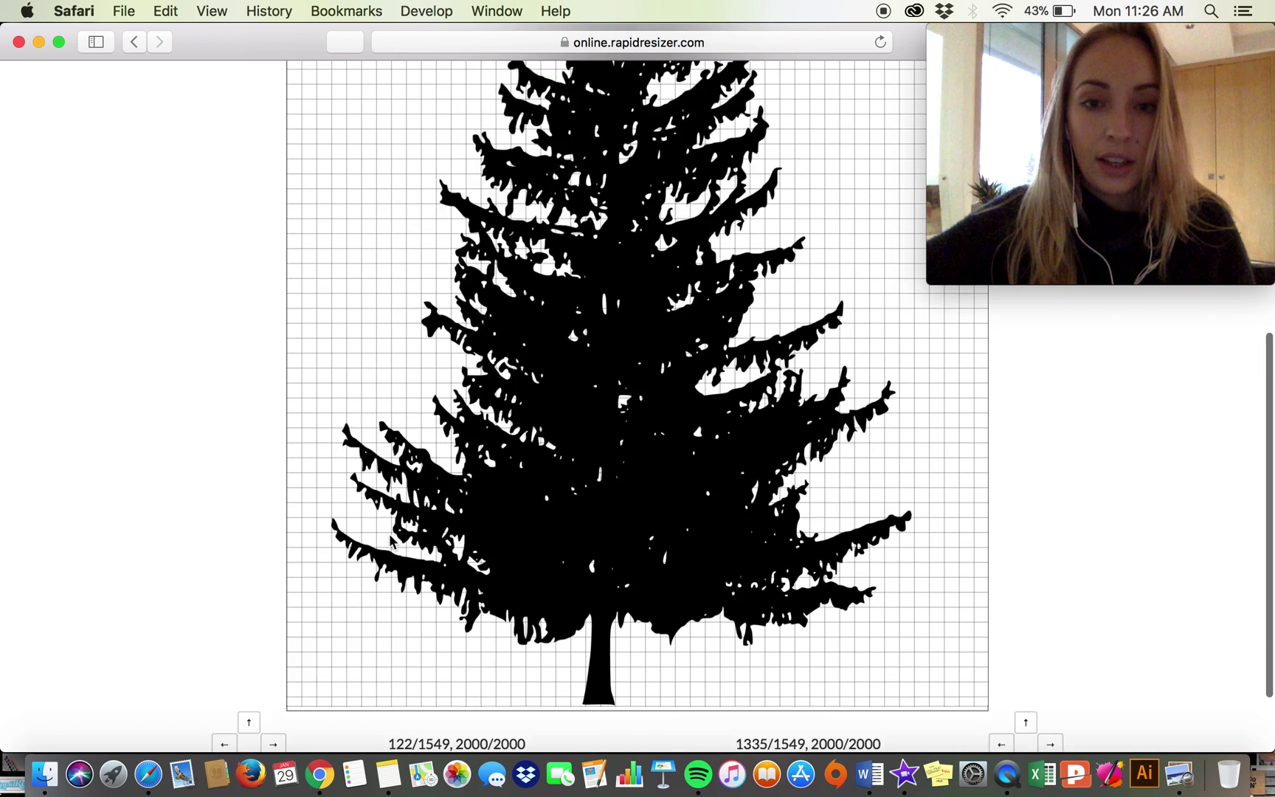
scroll(390, 541, down, 5)
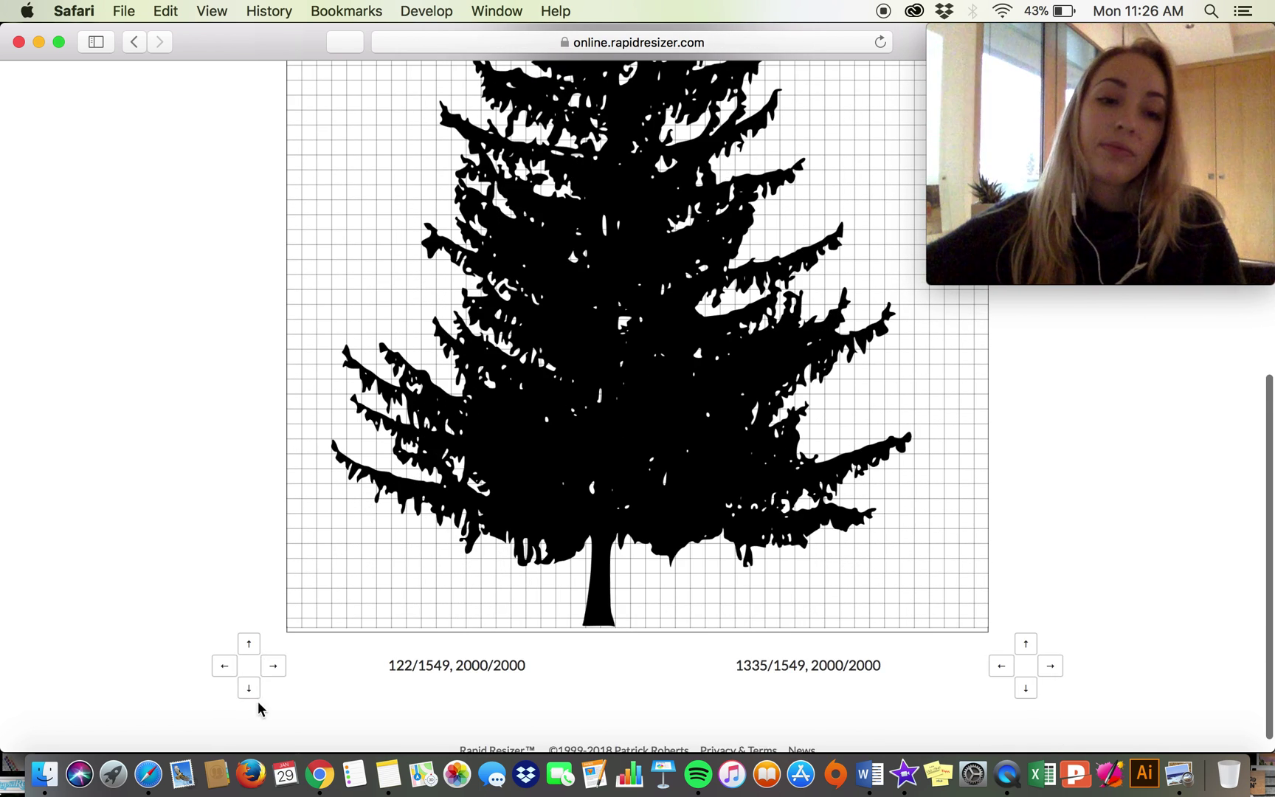
- Keep nudging the bottom-left corner right until it reads about 269/1549
click(274, 666)
click(275, 665)
click(275, 665)
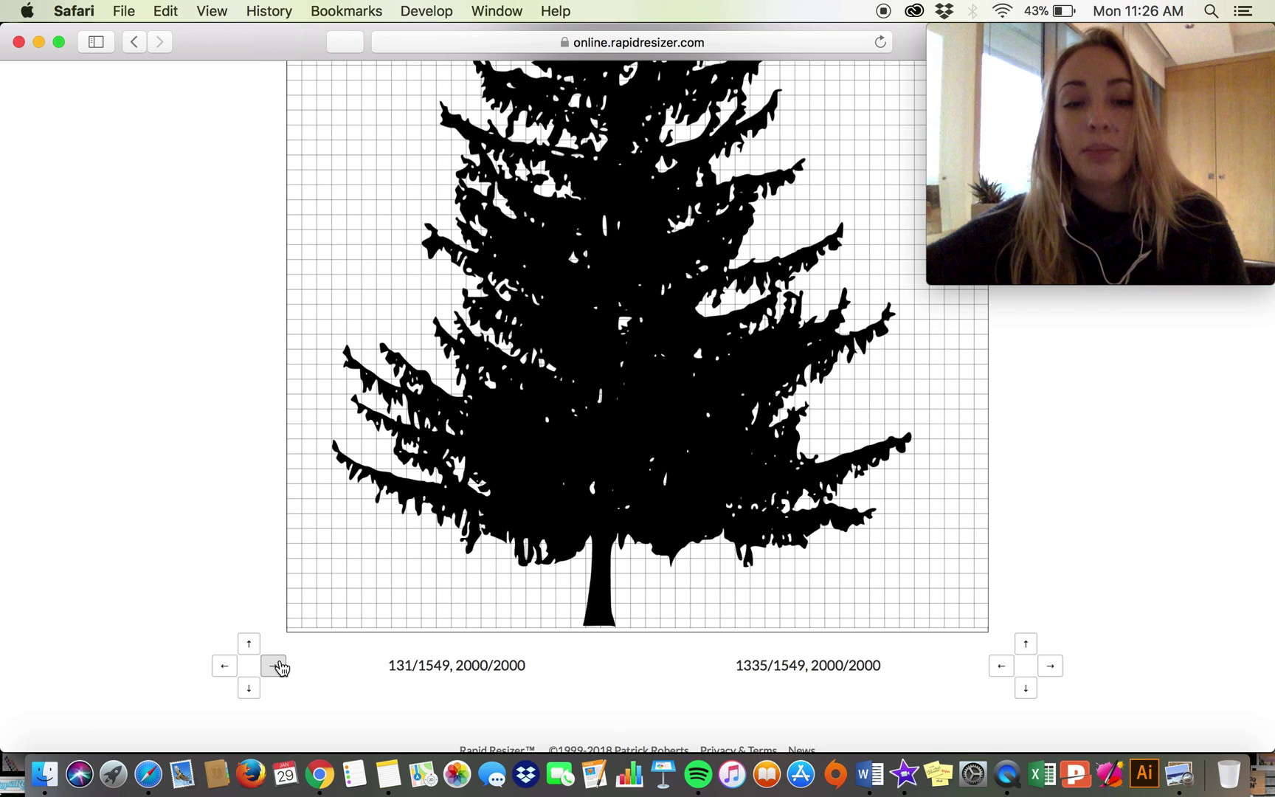
click(275, 666)
click(274, 666)
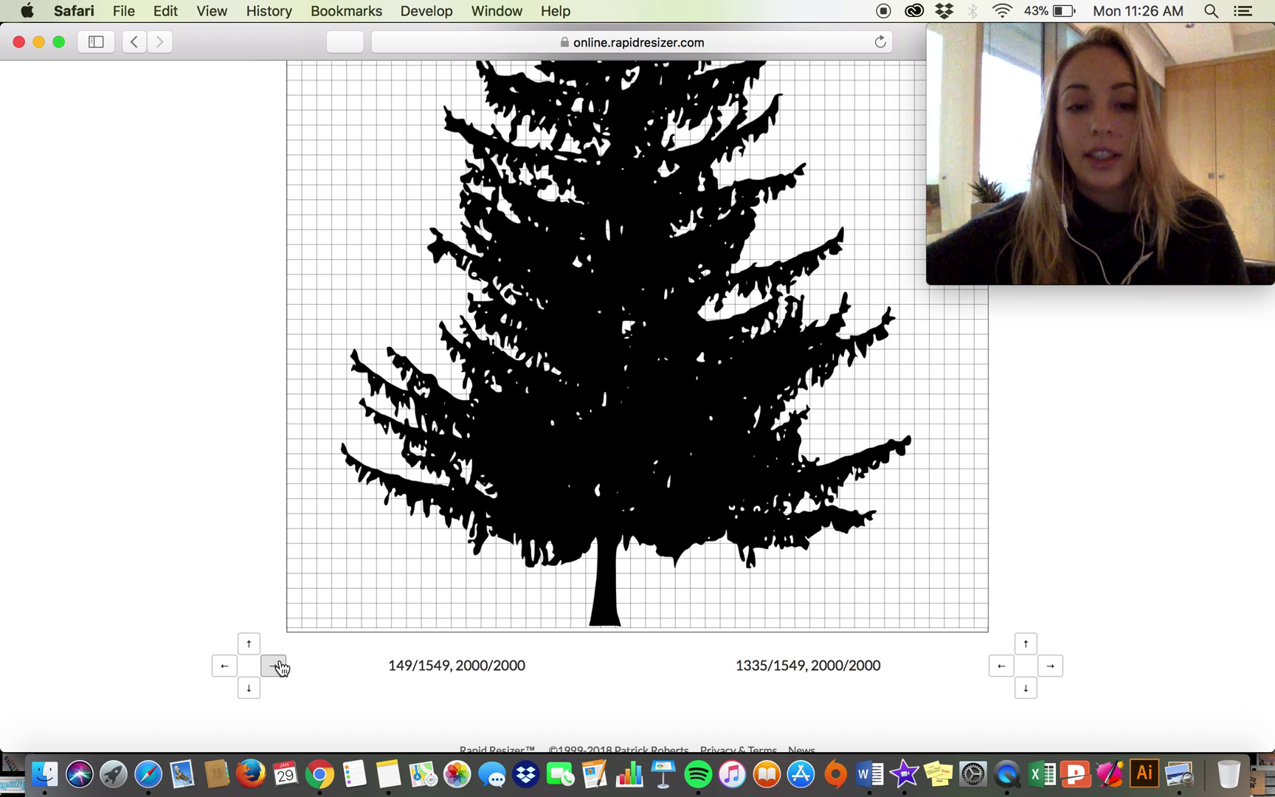
click(275, 665)
click(274, 666)
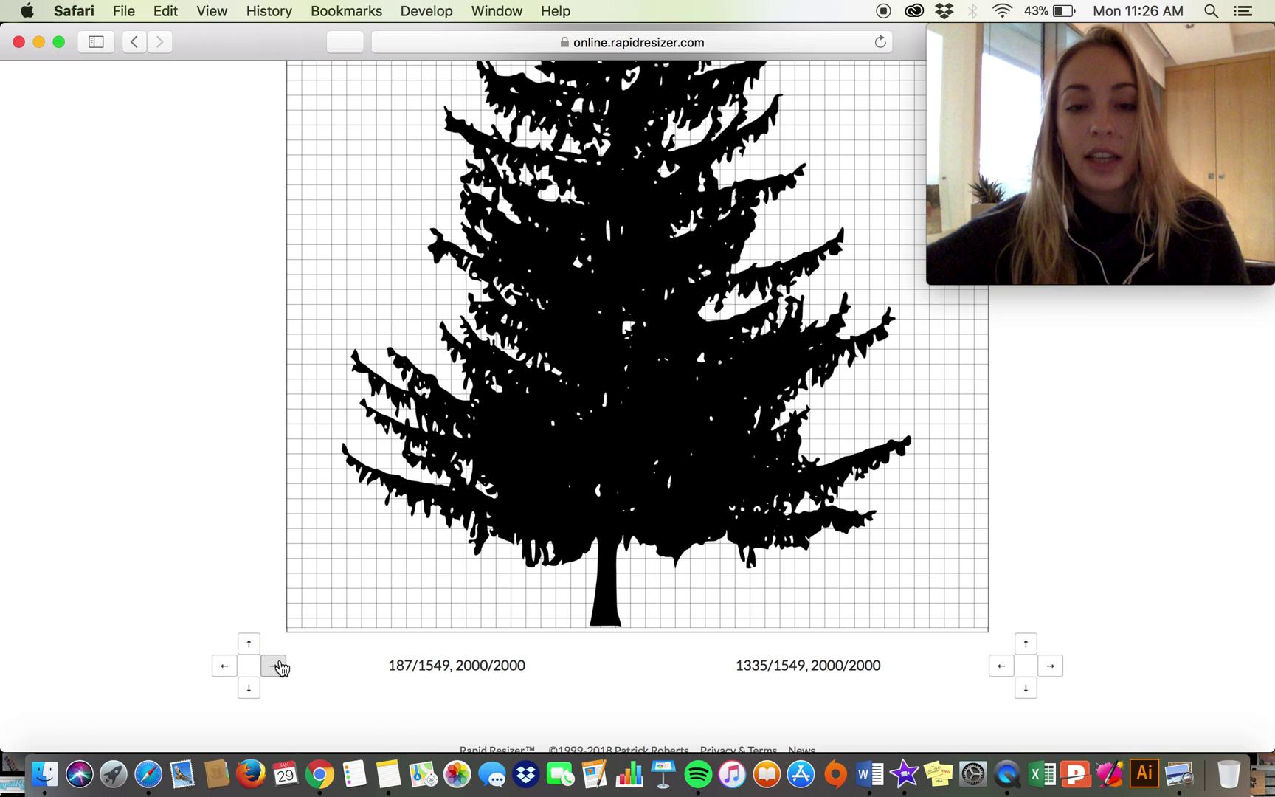
click(275, 665)
click(275, 665)
click(274, 666)
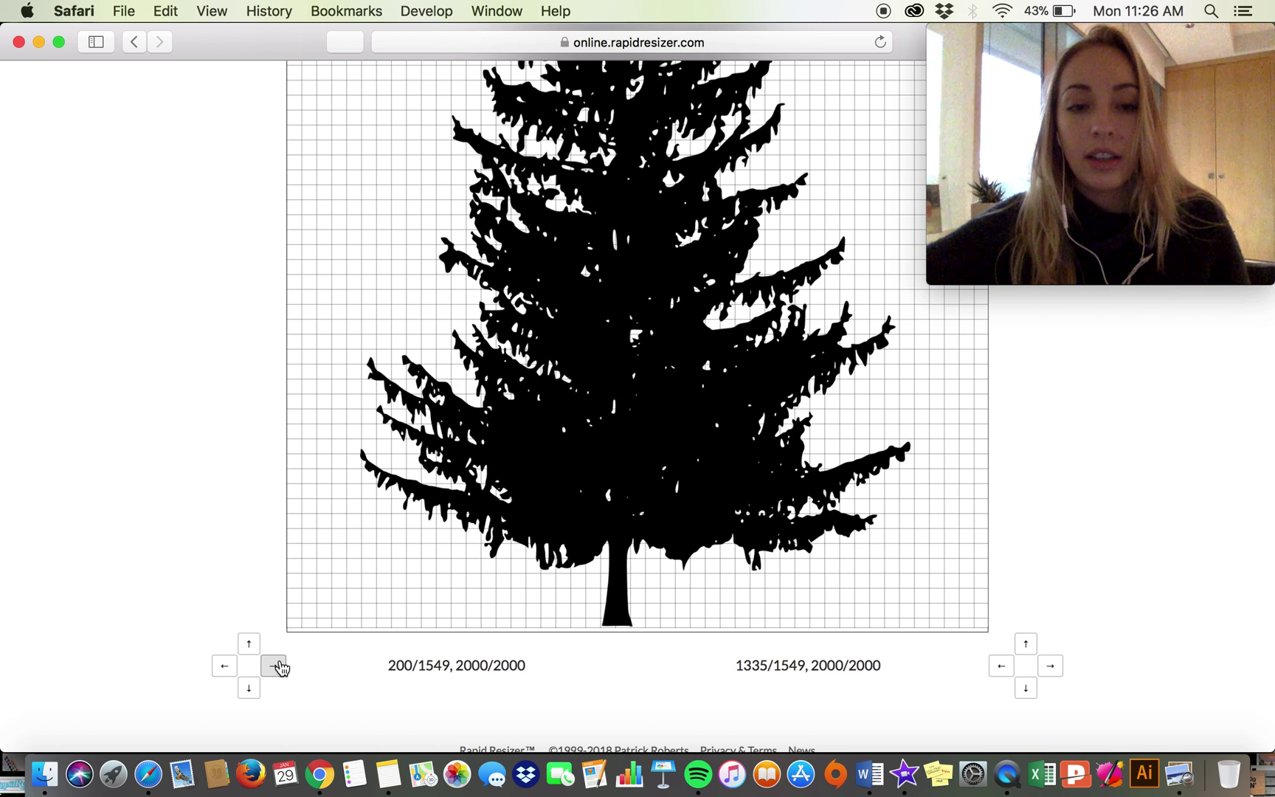
click(275, 666)
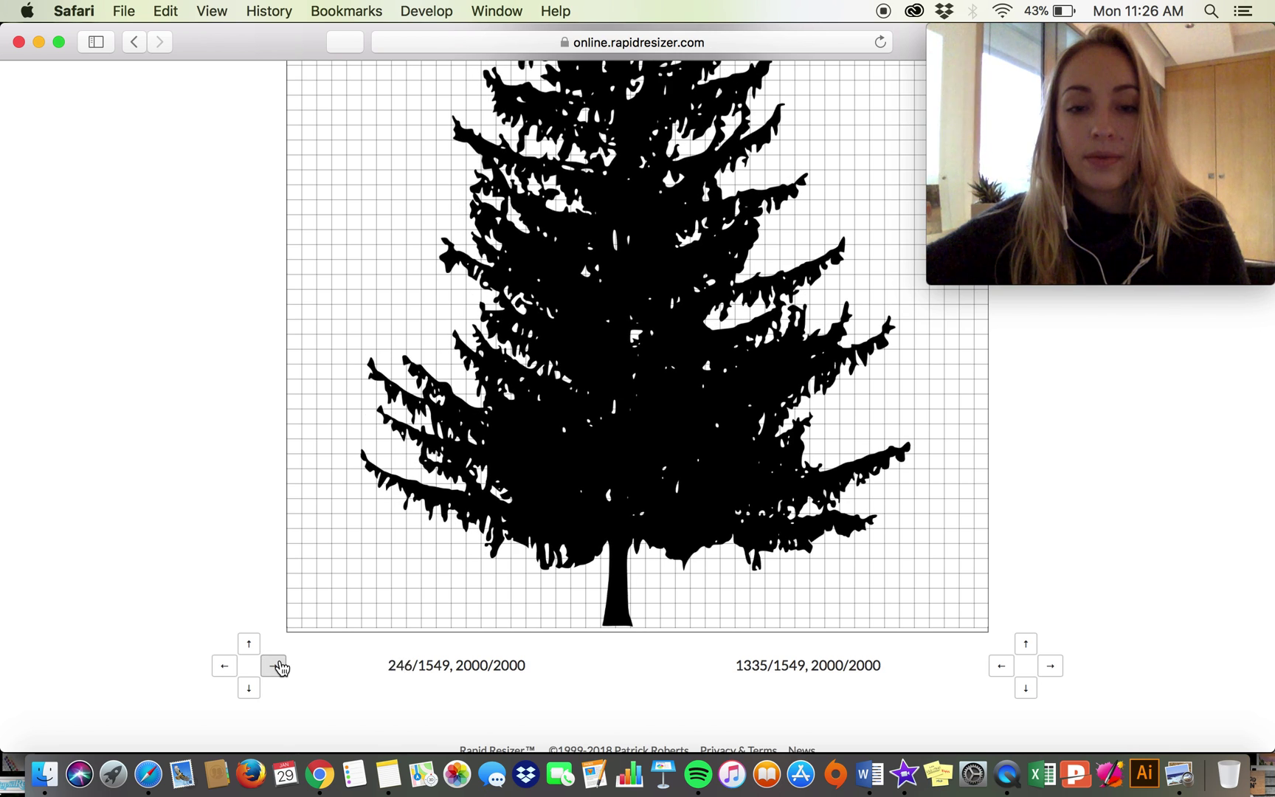
click(274, 666)
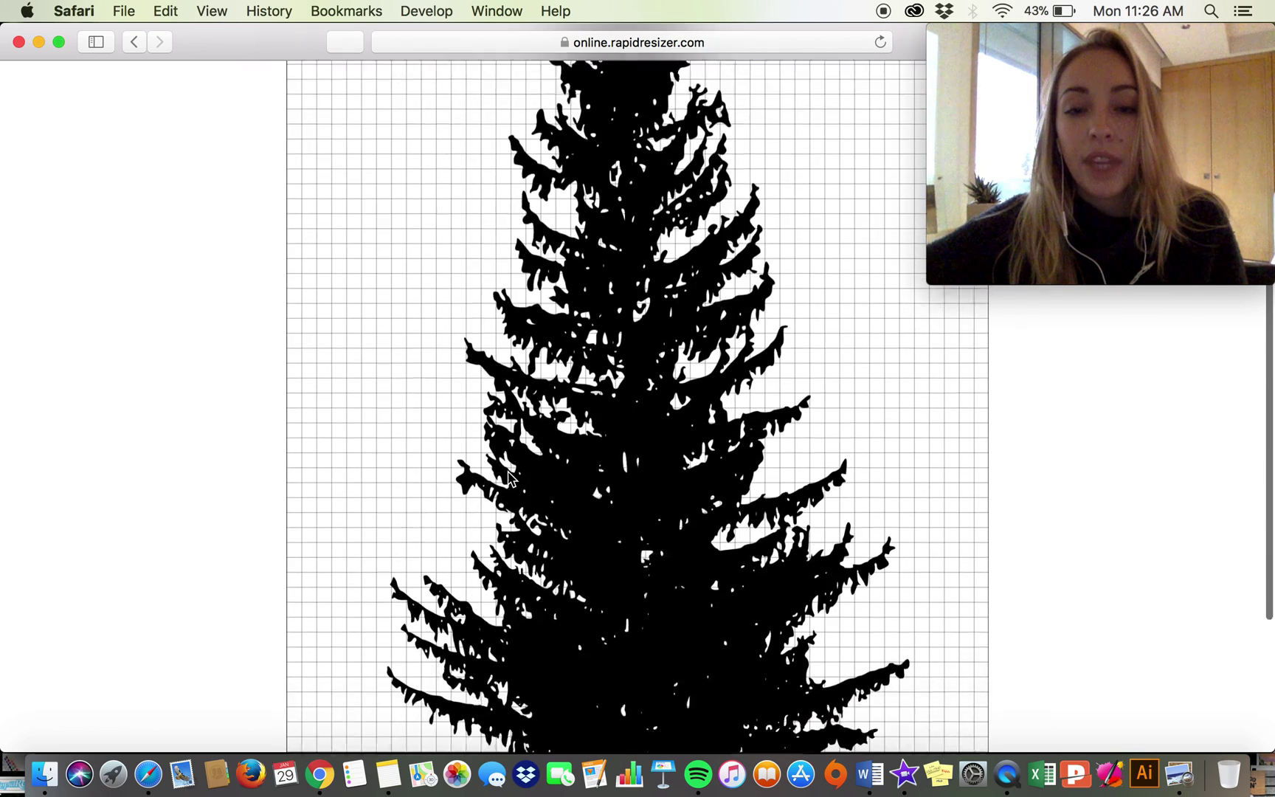
- Apply the skew to the tree, then apply the crop
scroll(561, 375, up, 10)
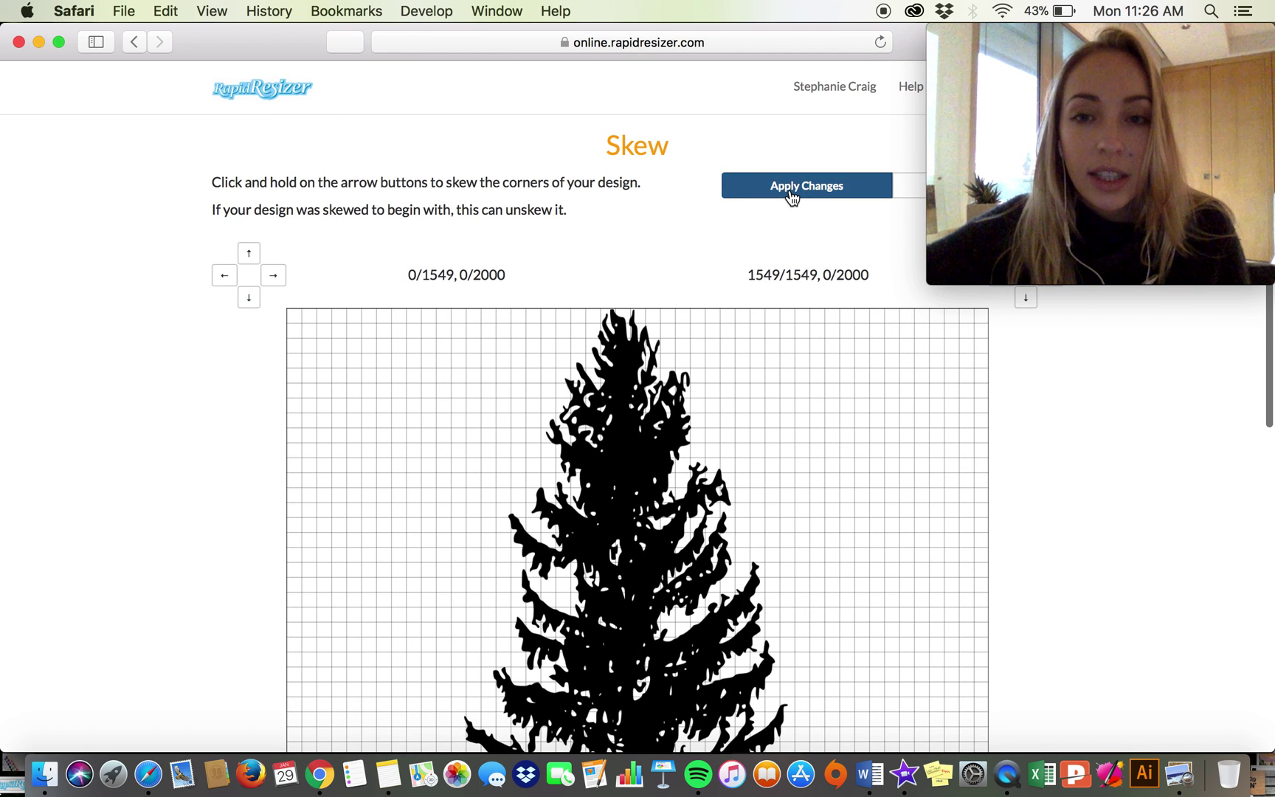
click(792, 196)
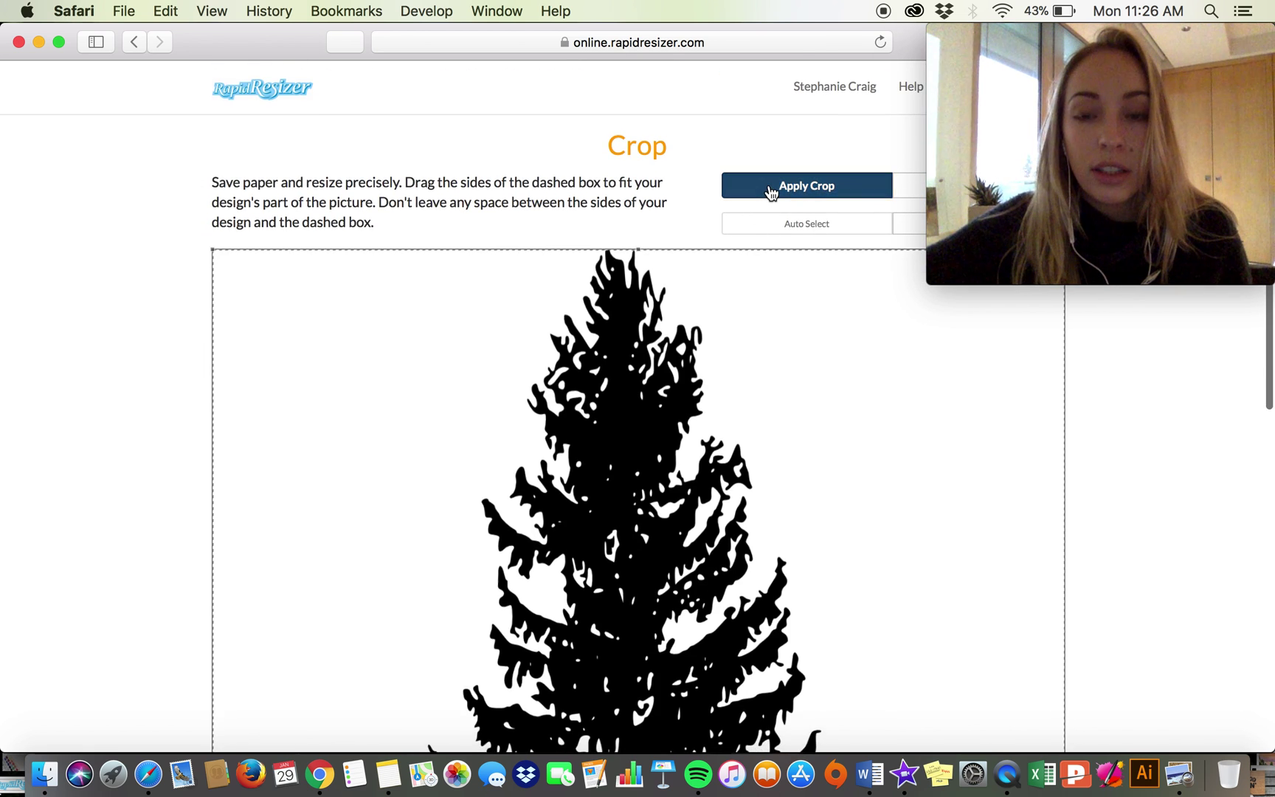
click(771, 192)
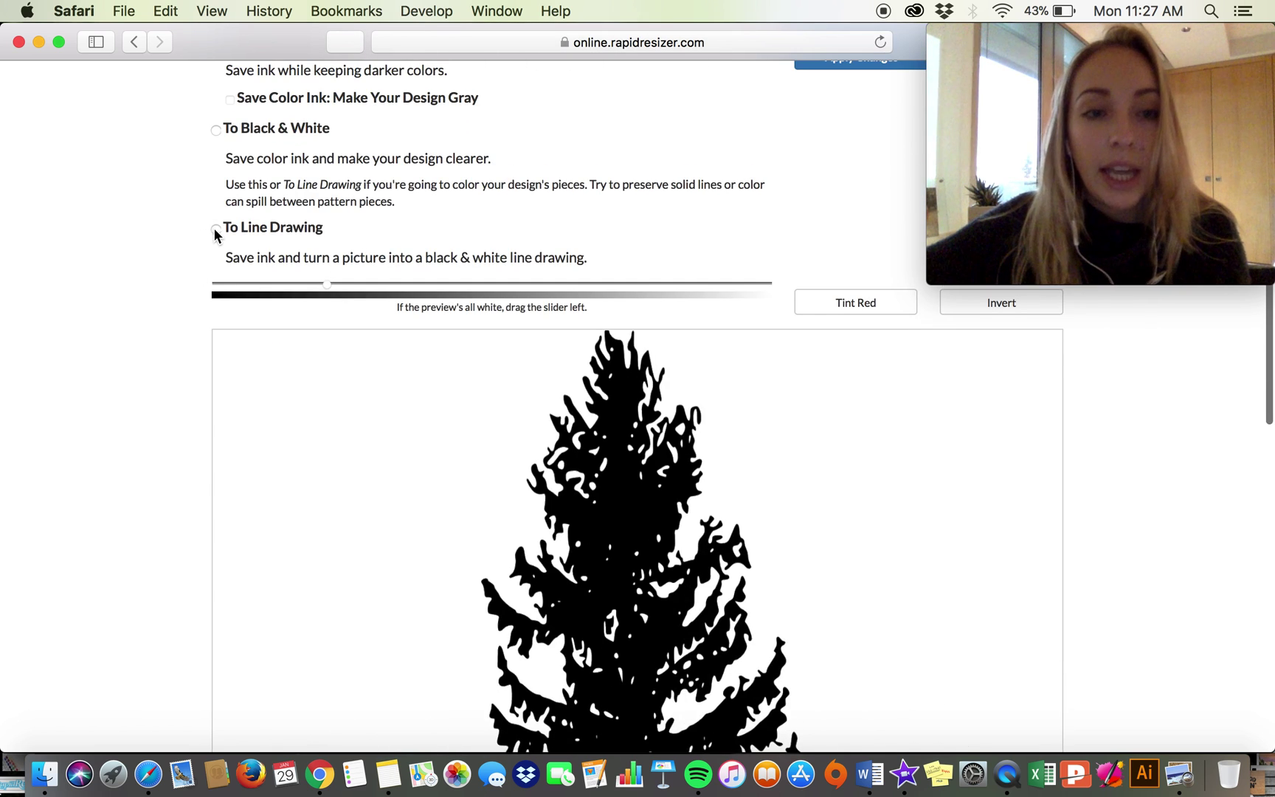
- Choose To Line Drawing (Turn all edges black) and apply the conversion
click(215, 230)
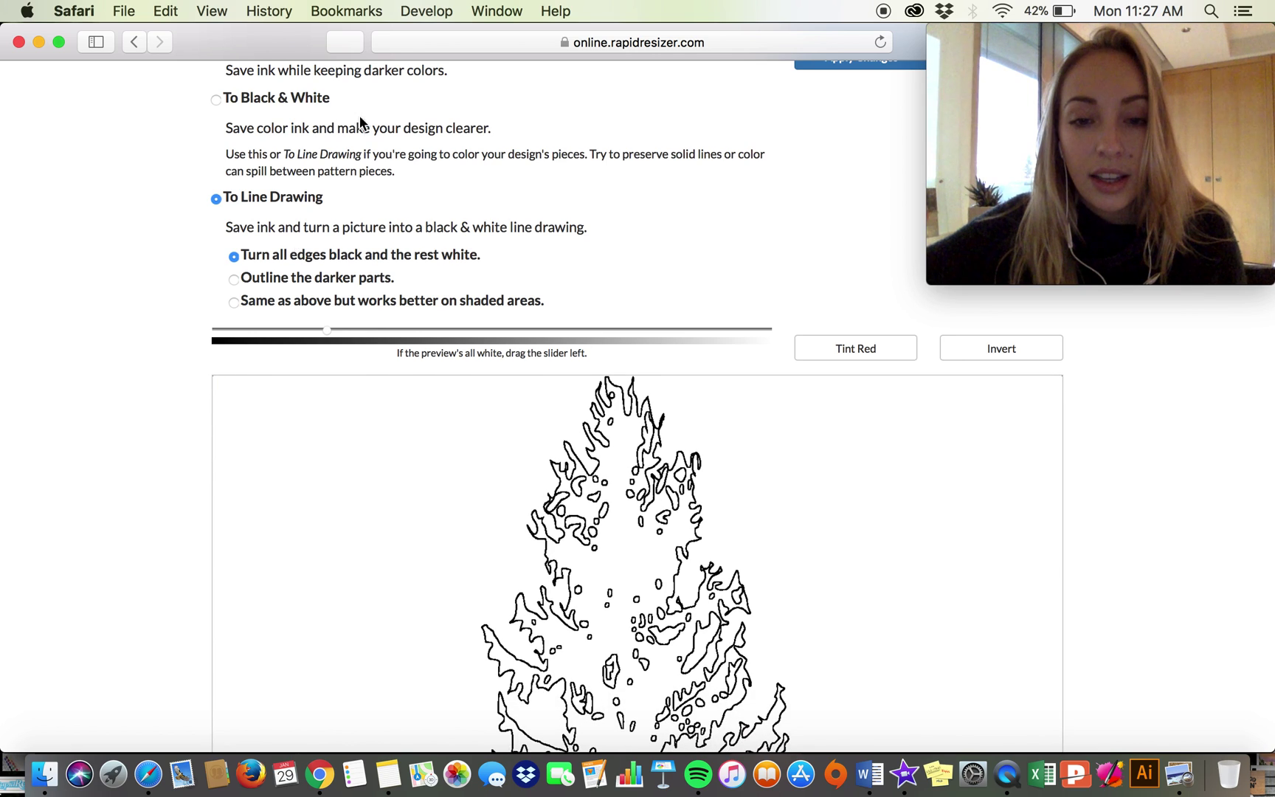
scroll(399, 482, down, 10)
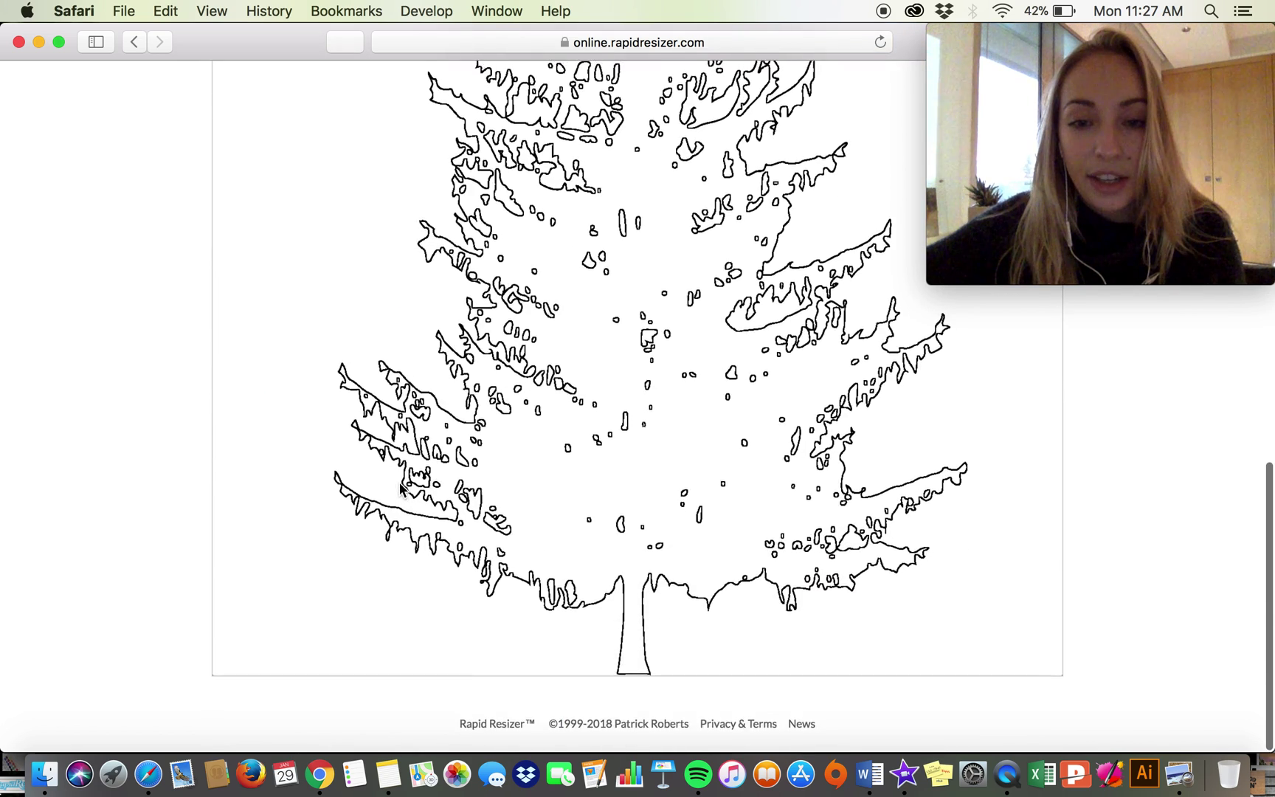
scroll(399, 481, up, 10)
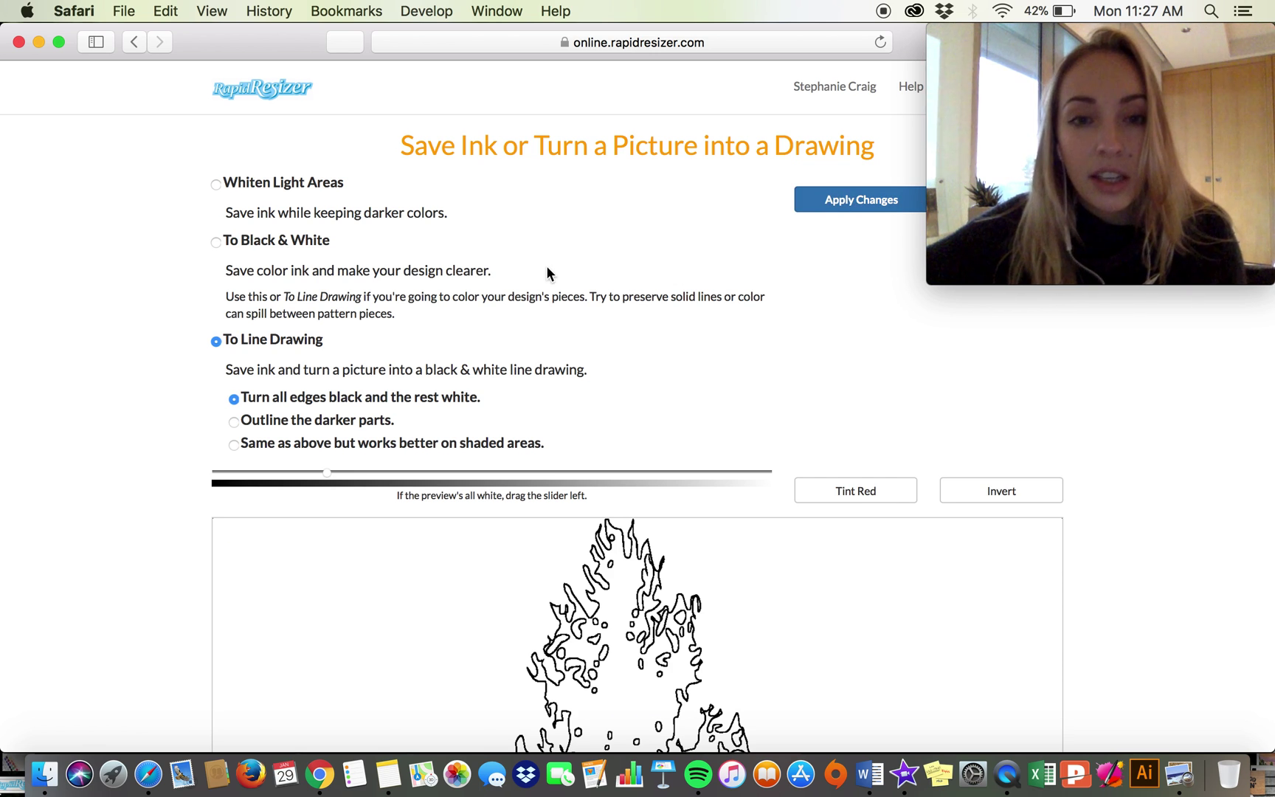
click(834, 201)
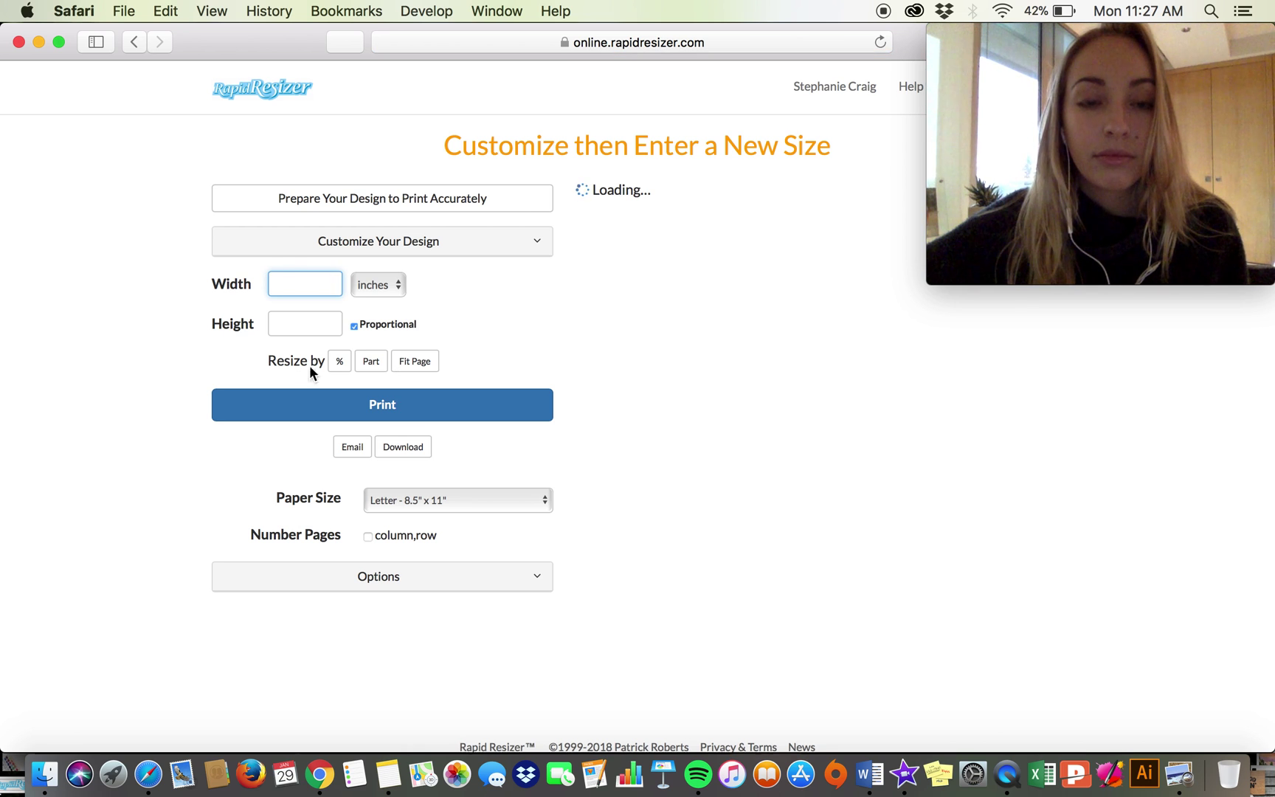
- Set the tree drawing's width to 30 inches, with Height proportionally becoming 38.76
text(15)
scroll(643, 376, down, 4)
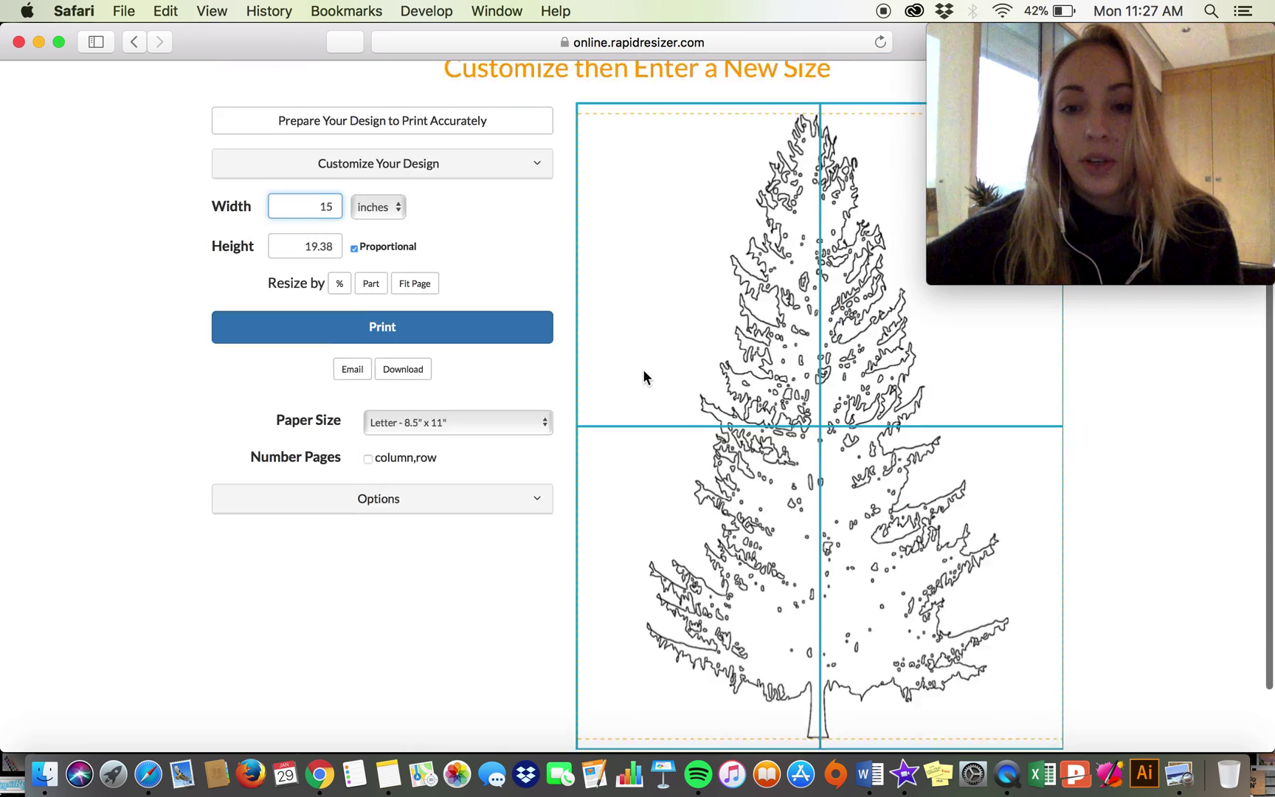
scroll(642, 377, up, 4)
mouse_move(642, 376)
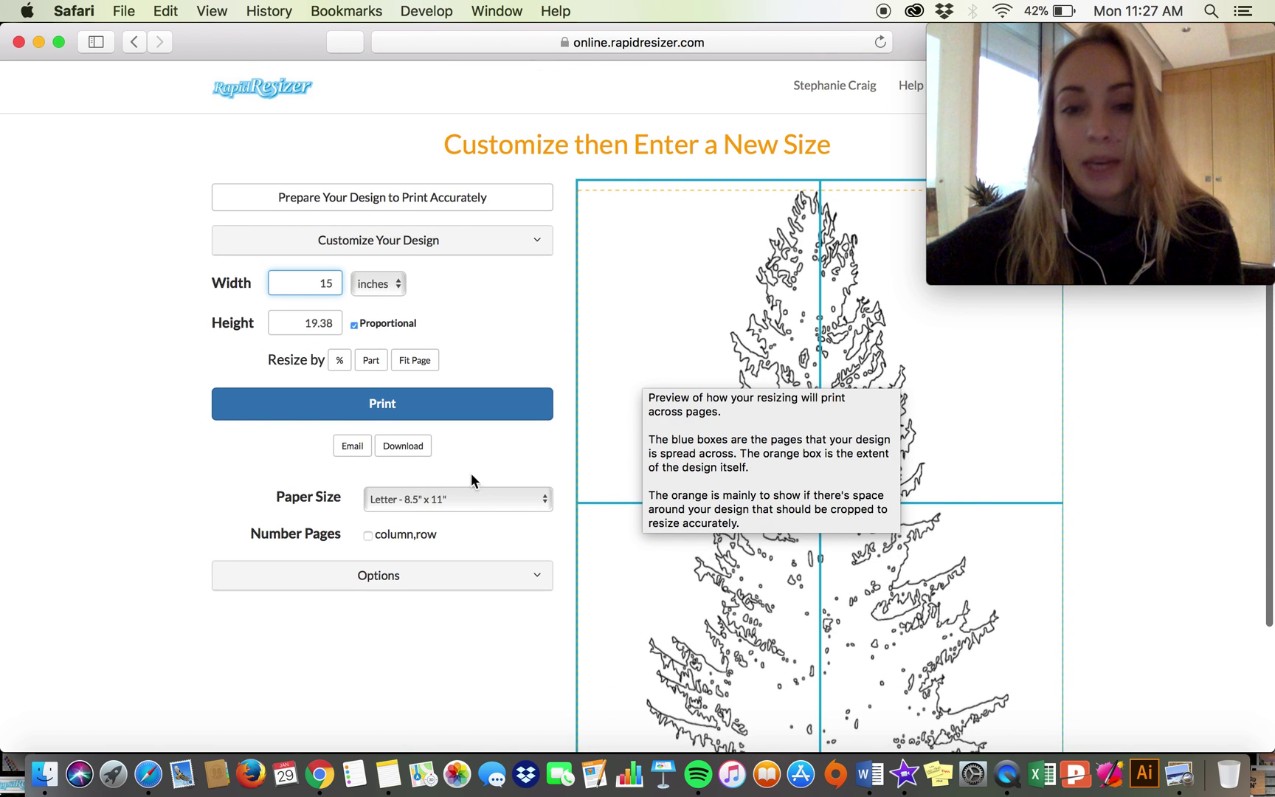
key(BackSpace)
key(BackSpace)
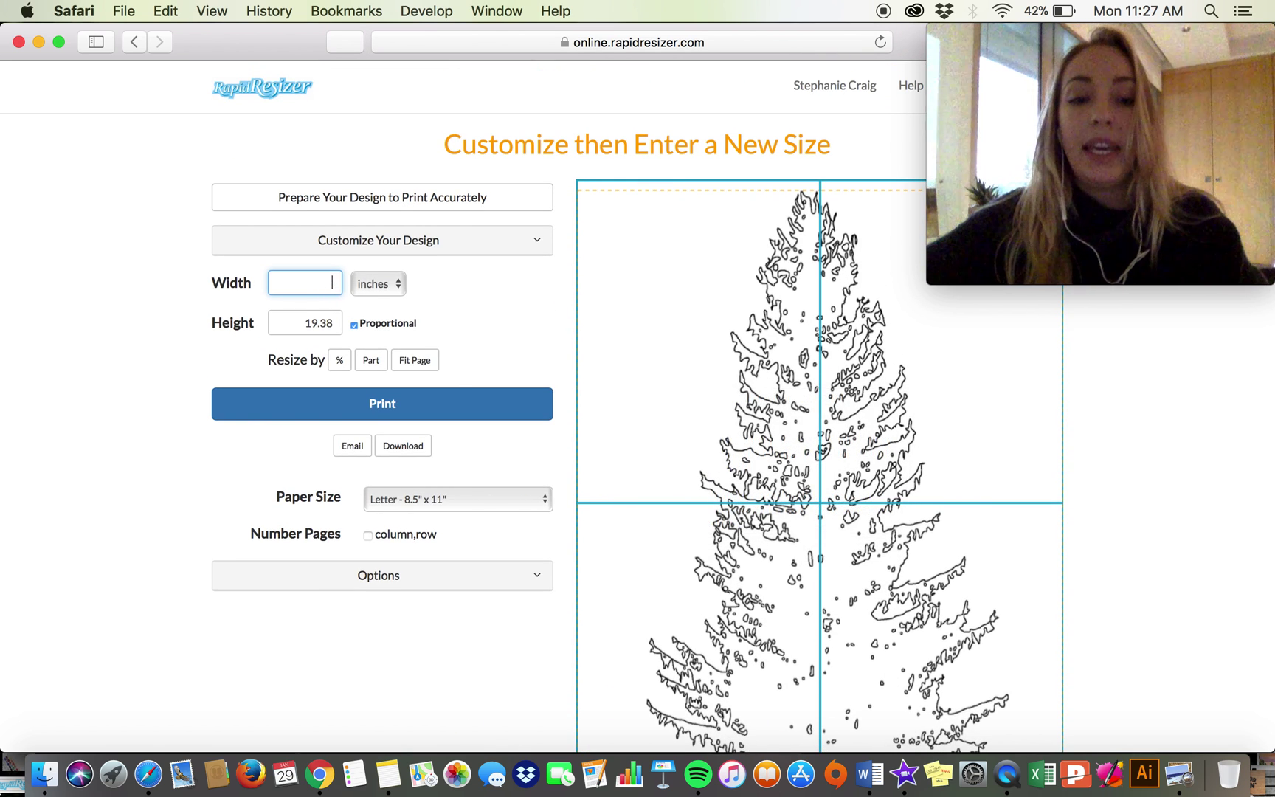
text(30)
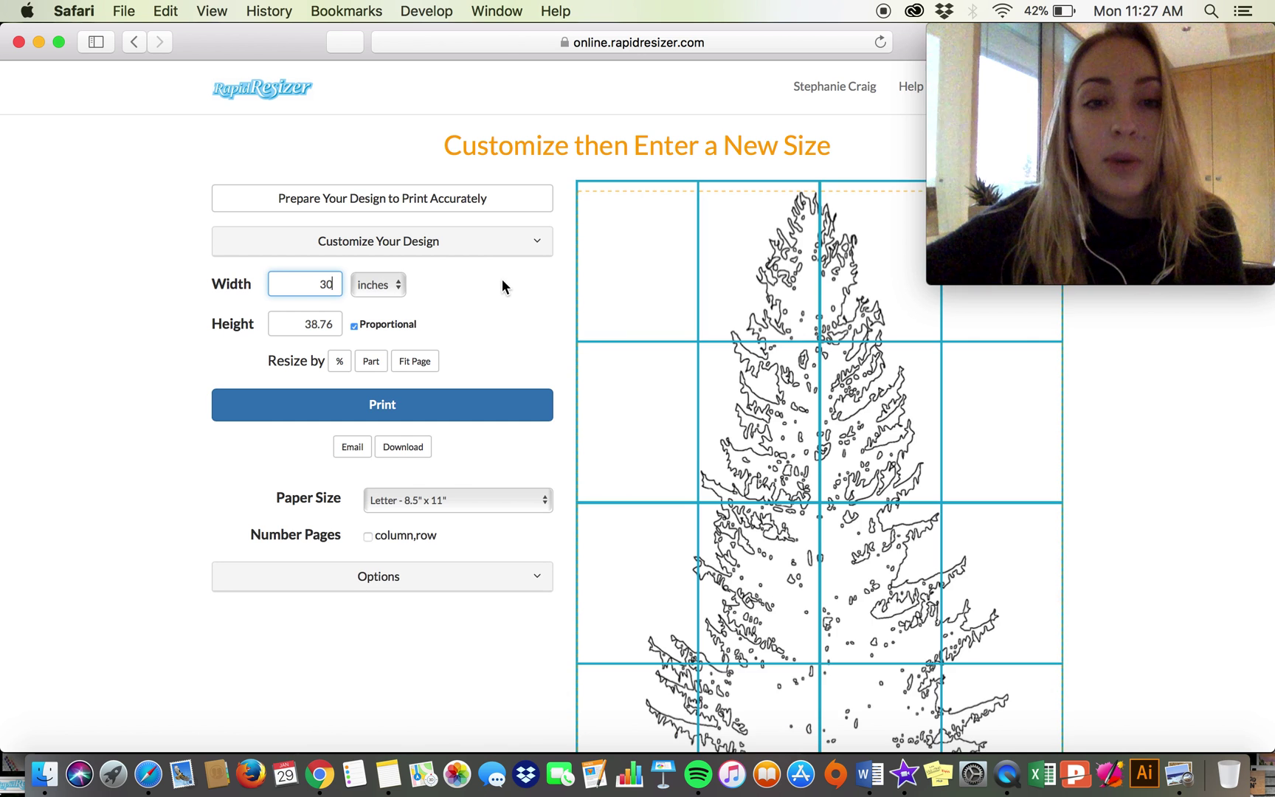
click(500, 281)
scroll(622, 280, down, 3)
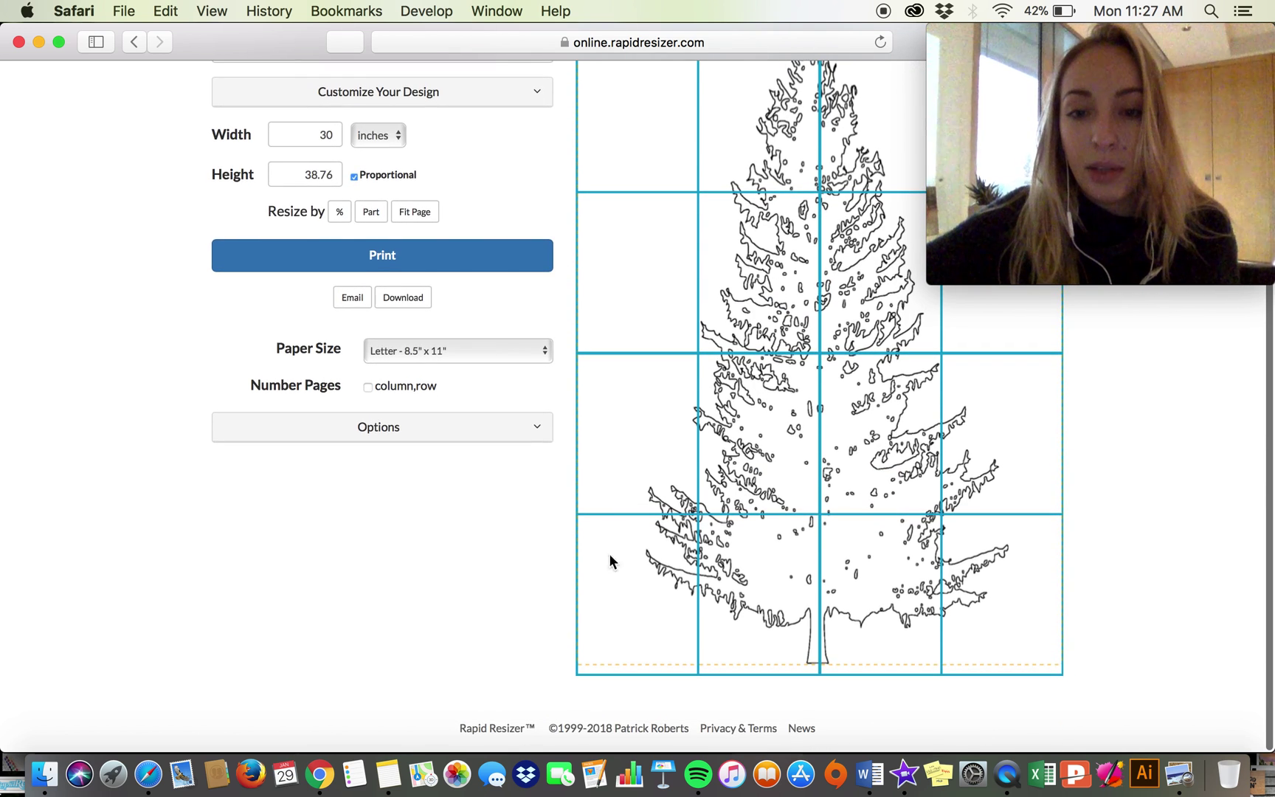
scroll(970, 494, up, 2)
scroll(970, 498, up, 1)
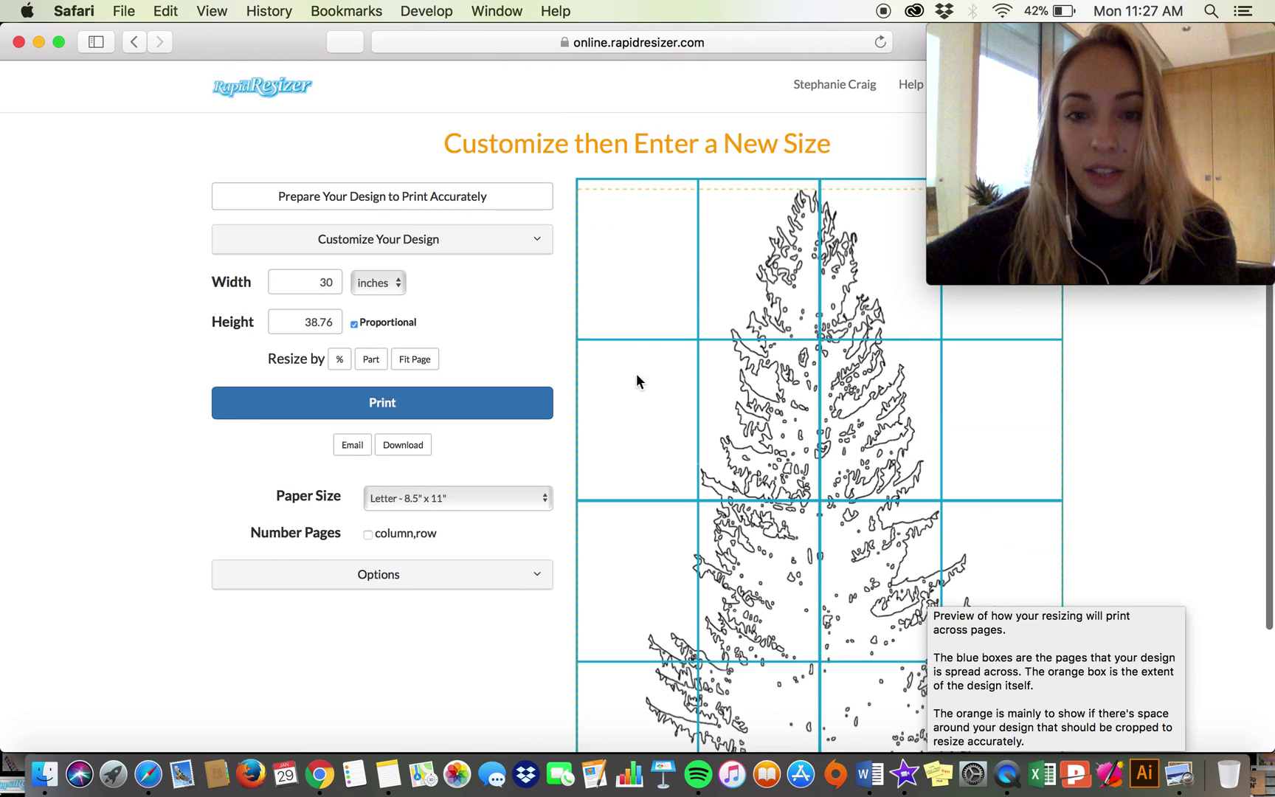
scroll(632, 432, down, 3)
scroll(555, 318, up, 3)
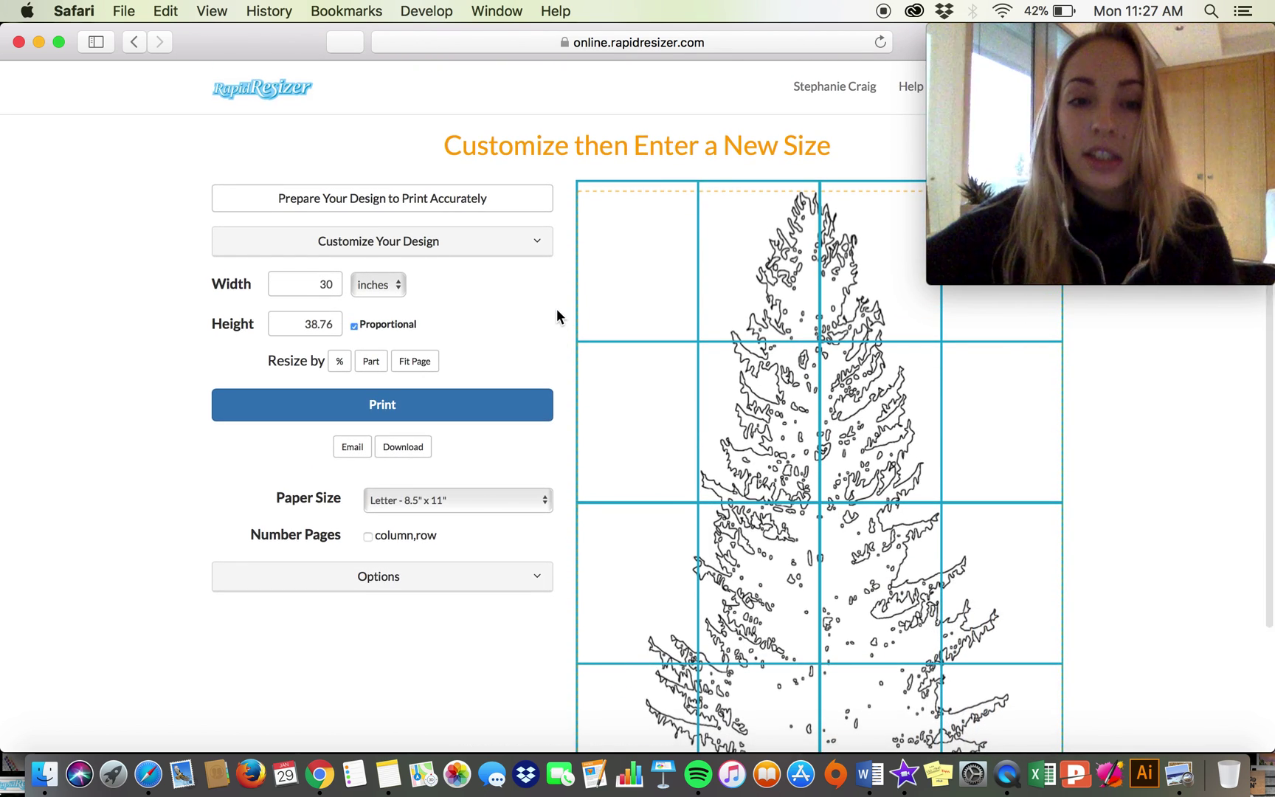
scroll(557, 308, down, 3)
- Generate the tiled print PDF of the tree outline and scroll through its pages
click(356, 271)
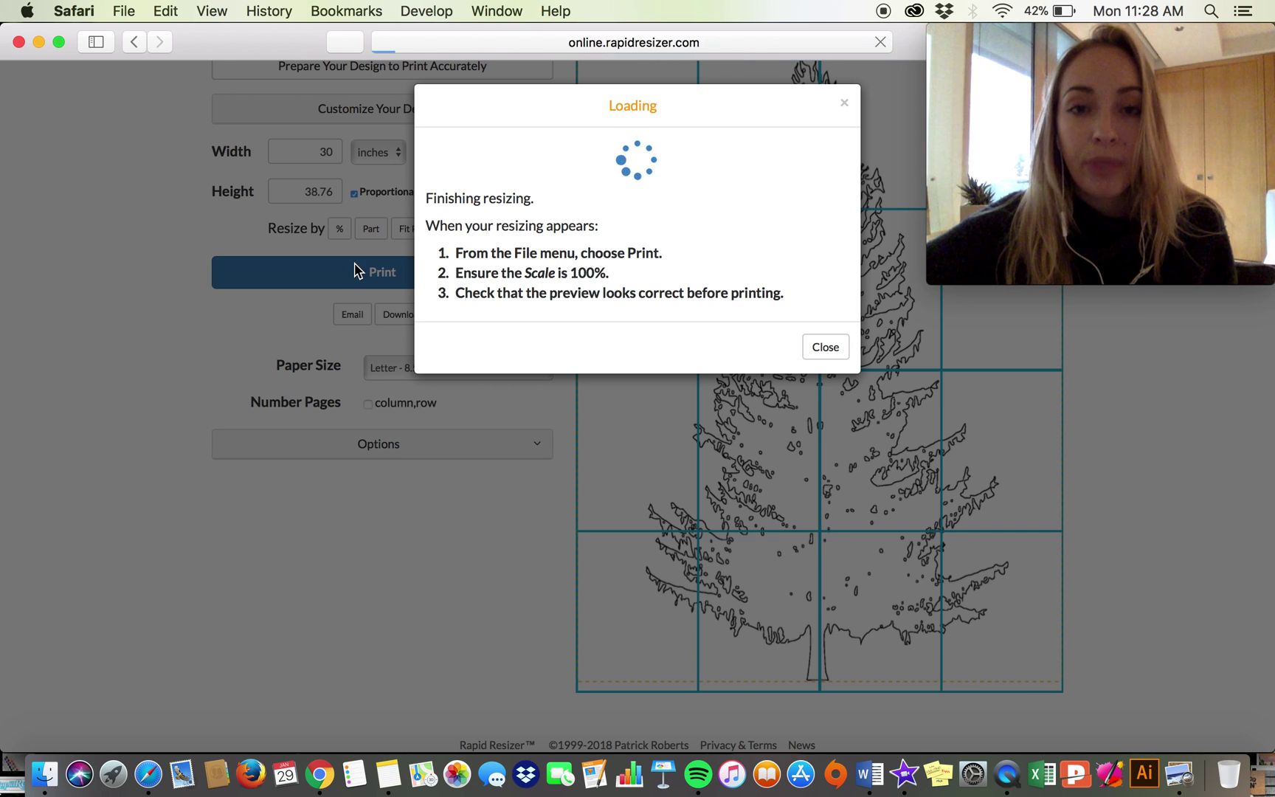
scroll(631, 319, down, 8)
scroll(631, 320, down, 15)
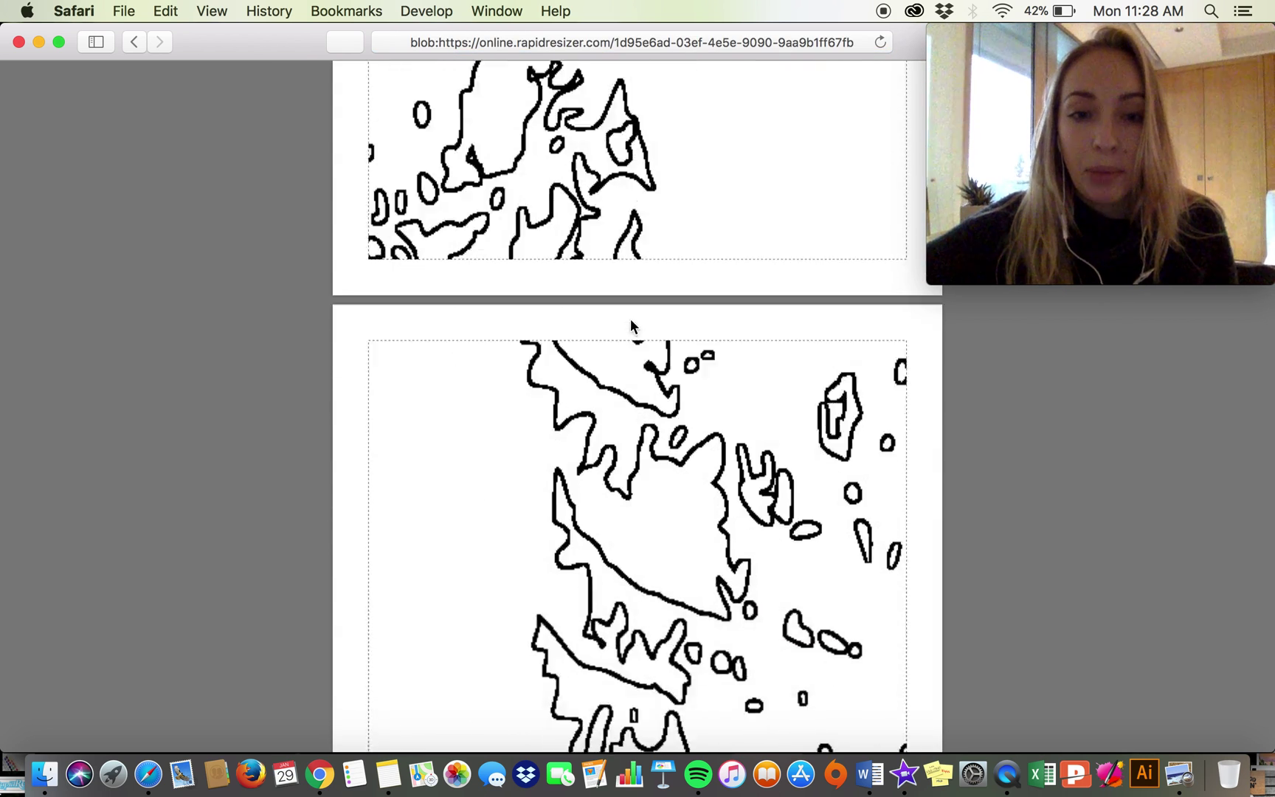
scroll(631, 321, down, 15)
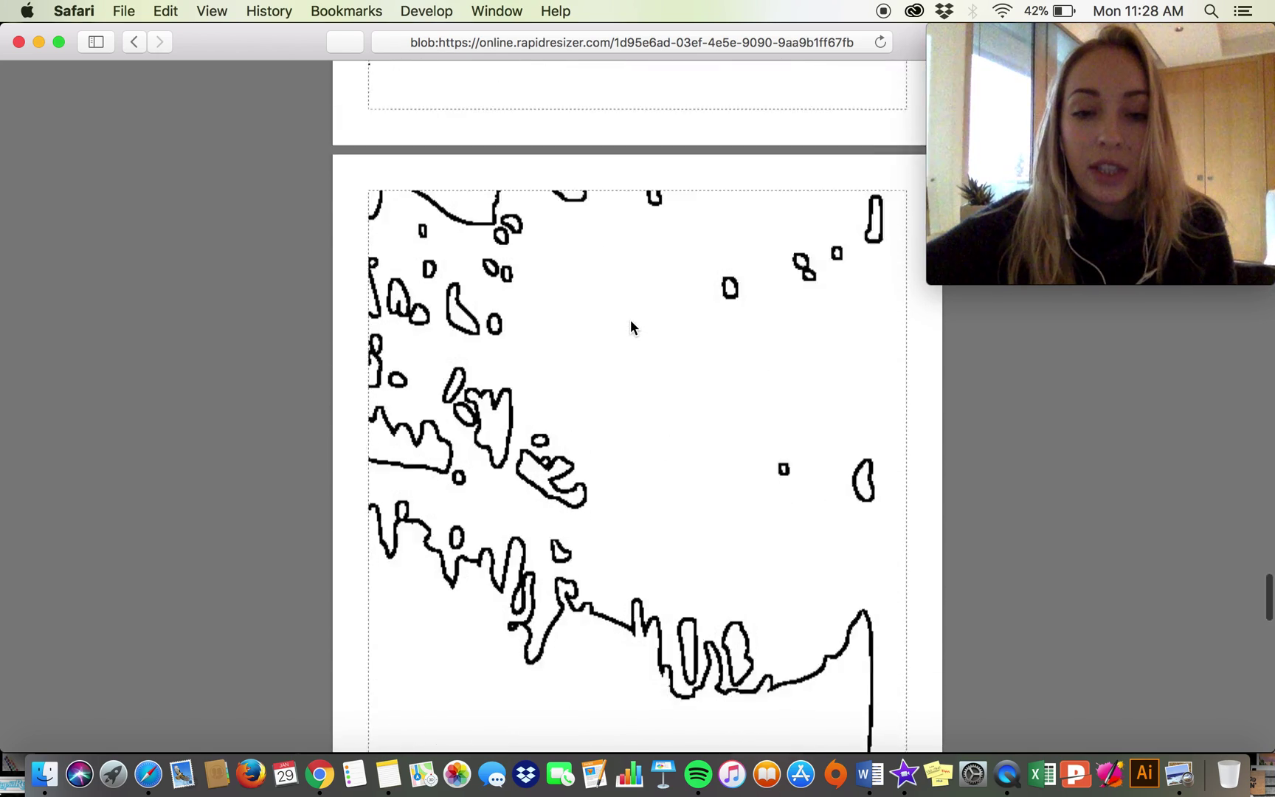
scroll(631, 325, down, 15)
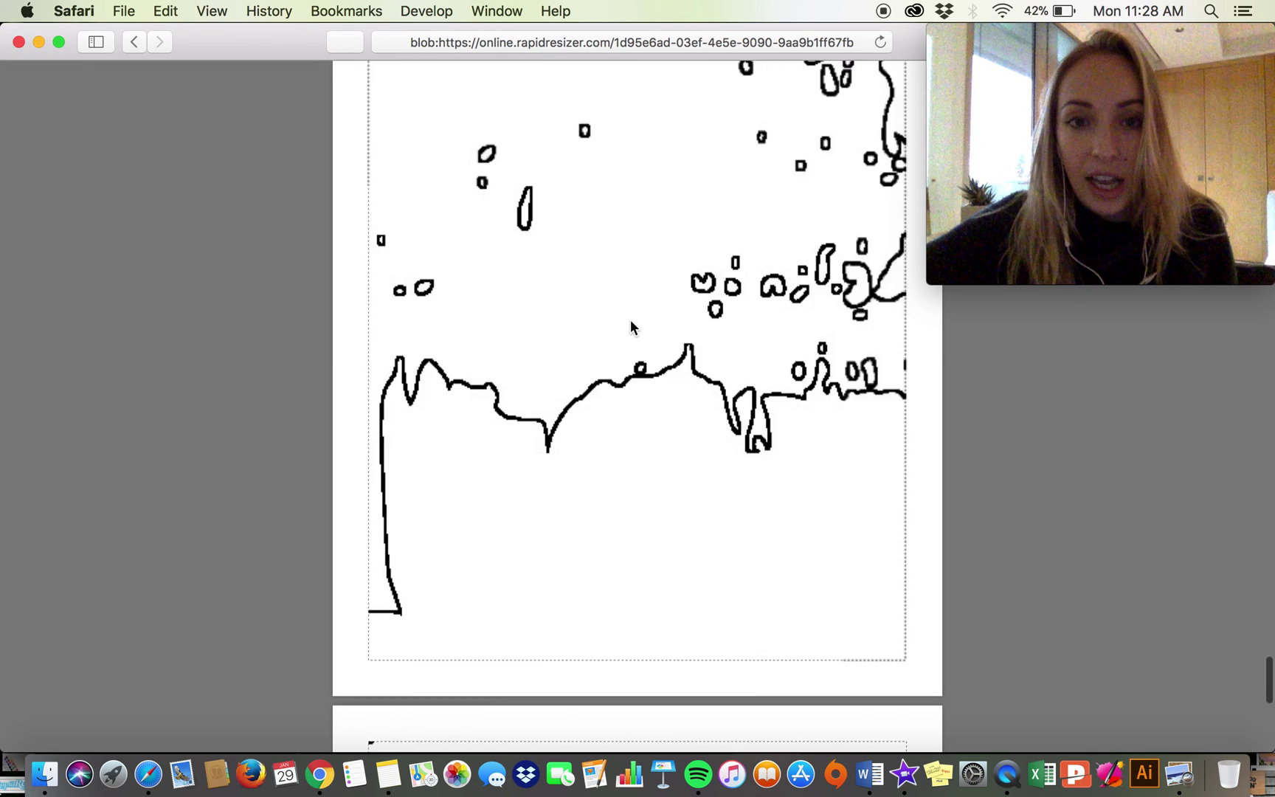
scroll(631, 325, down, 10)
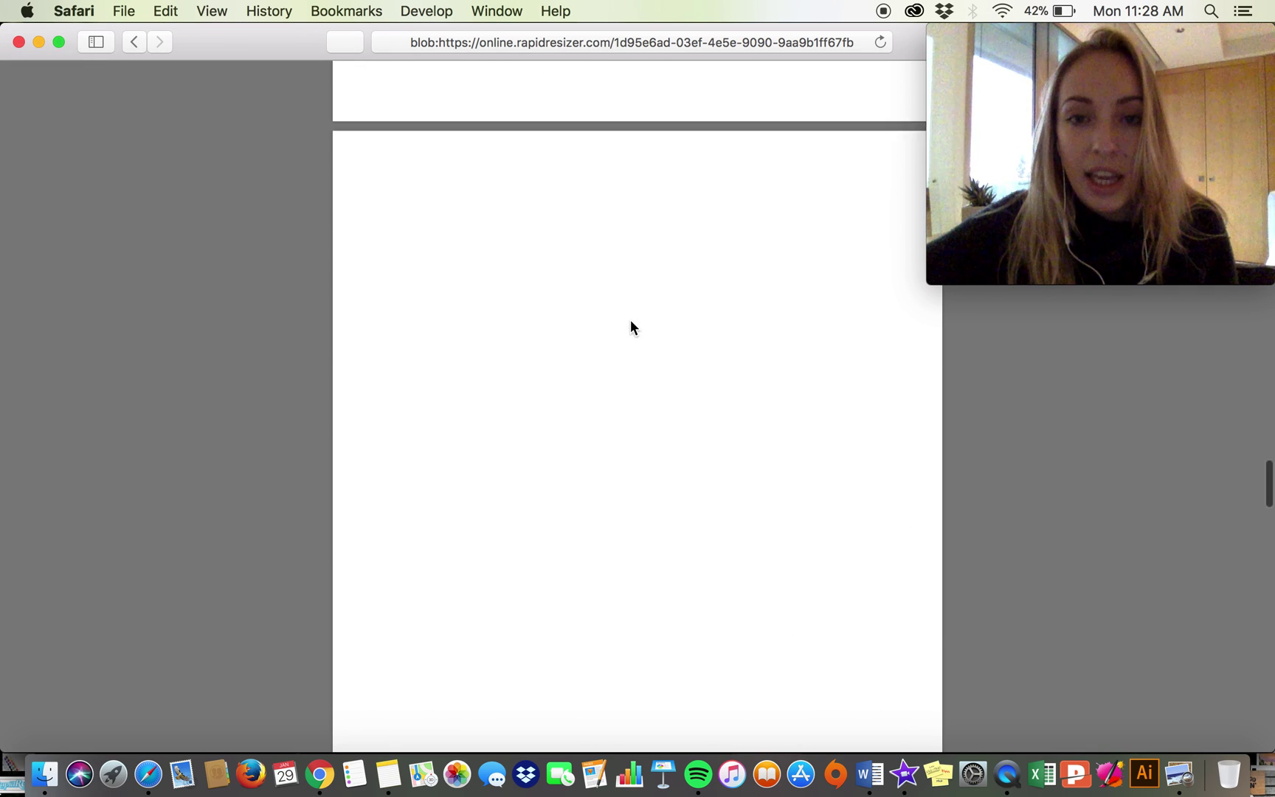
click(135, 42)
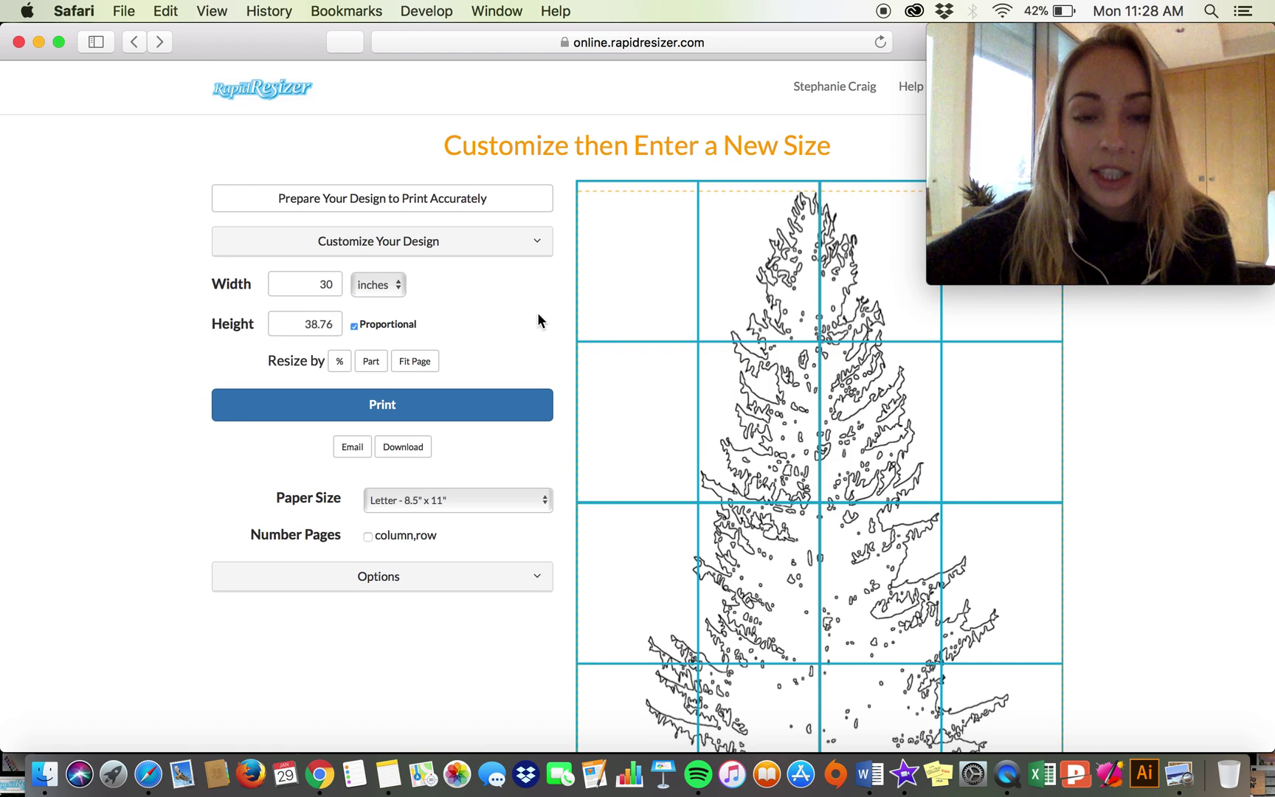
- Expand and collapse the Customize Your Design panel on the 30 × 38.76 inch sizing page
click(483, 247)
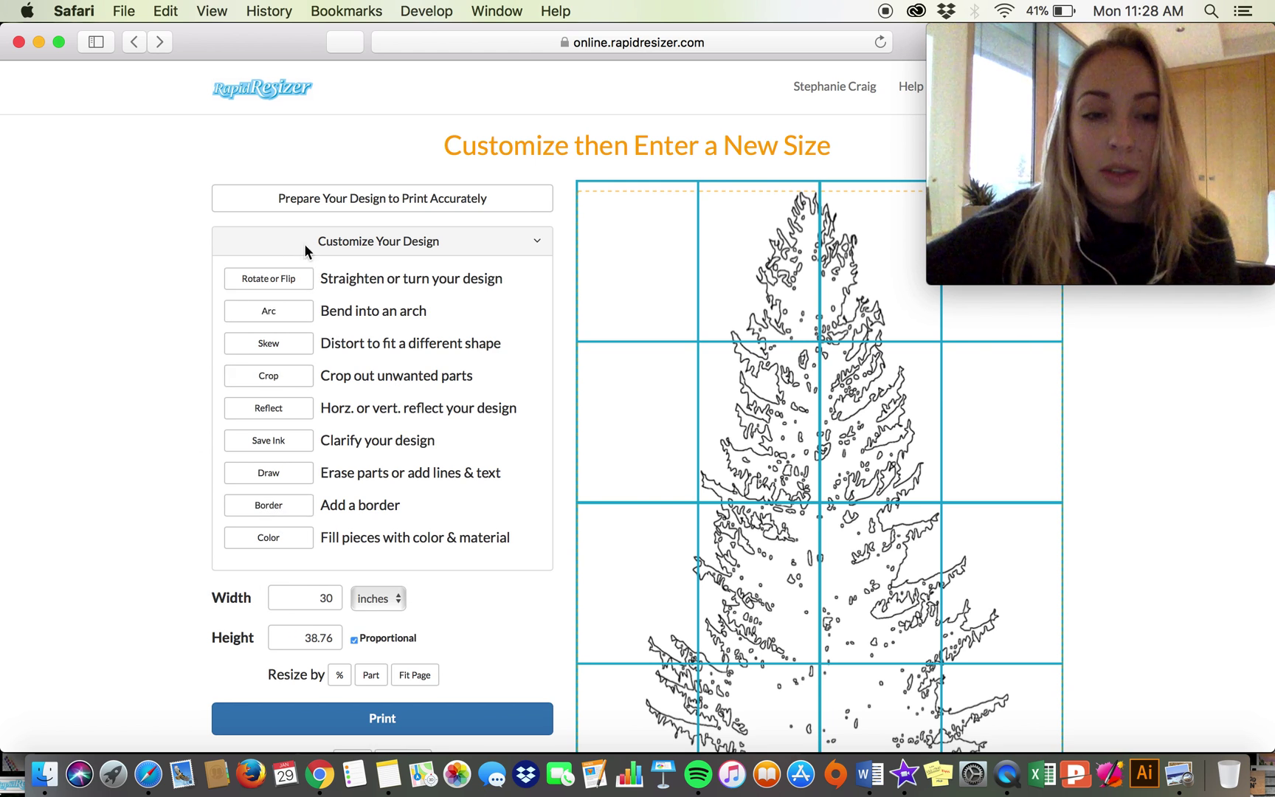
click(262, 344)
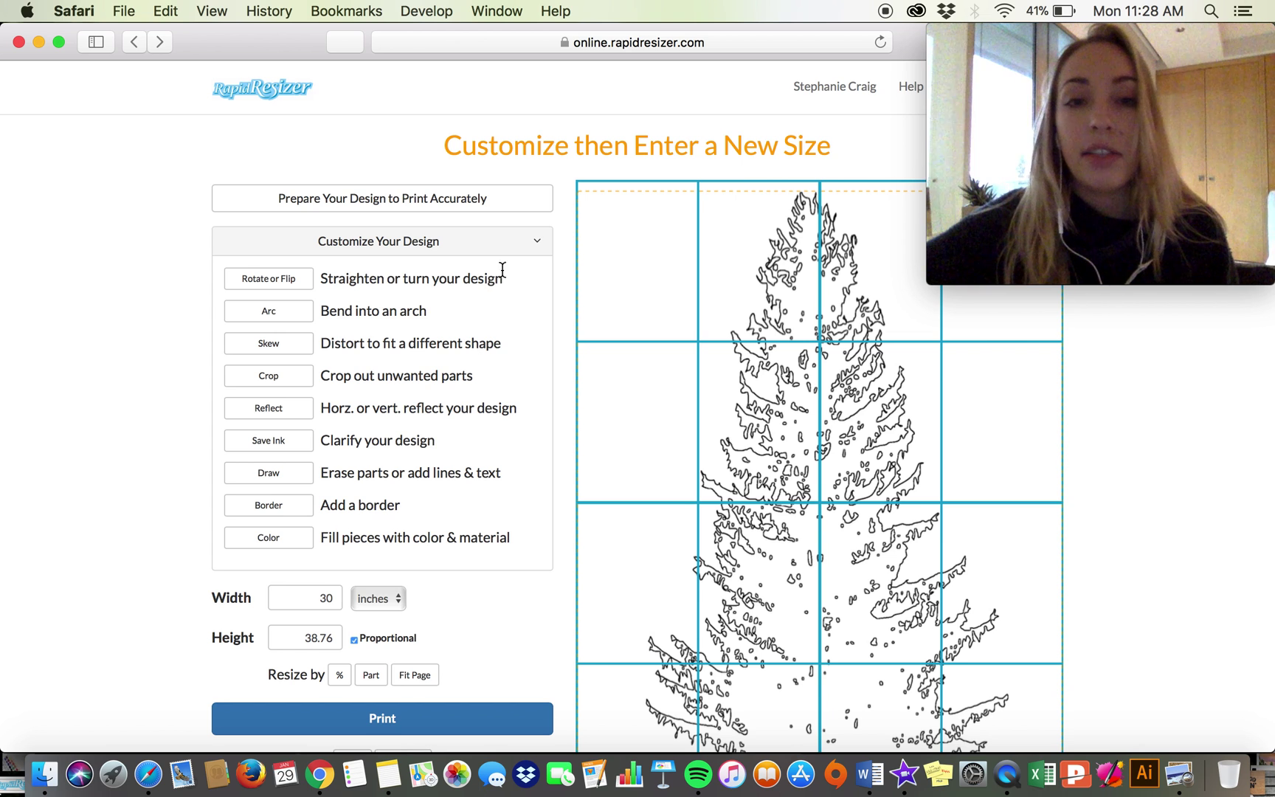
click(537, 246)
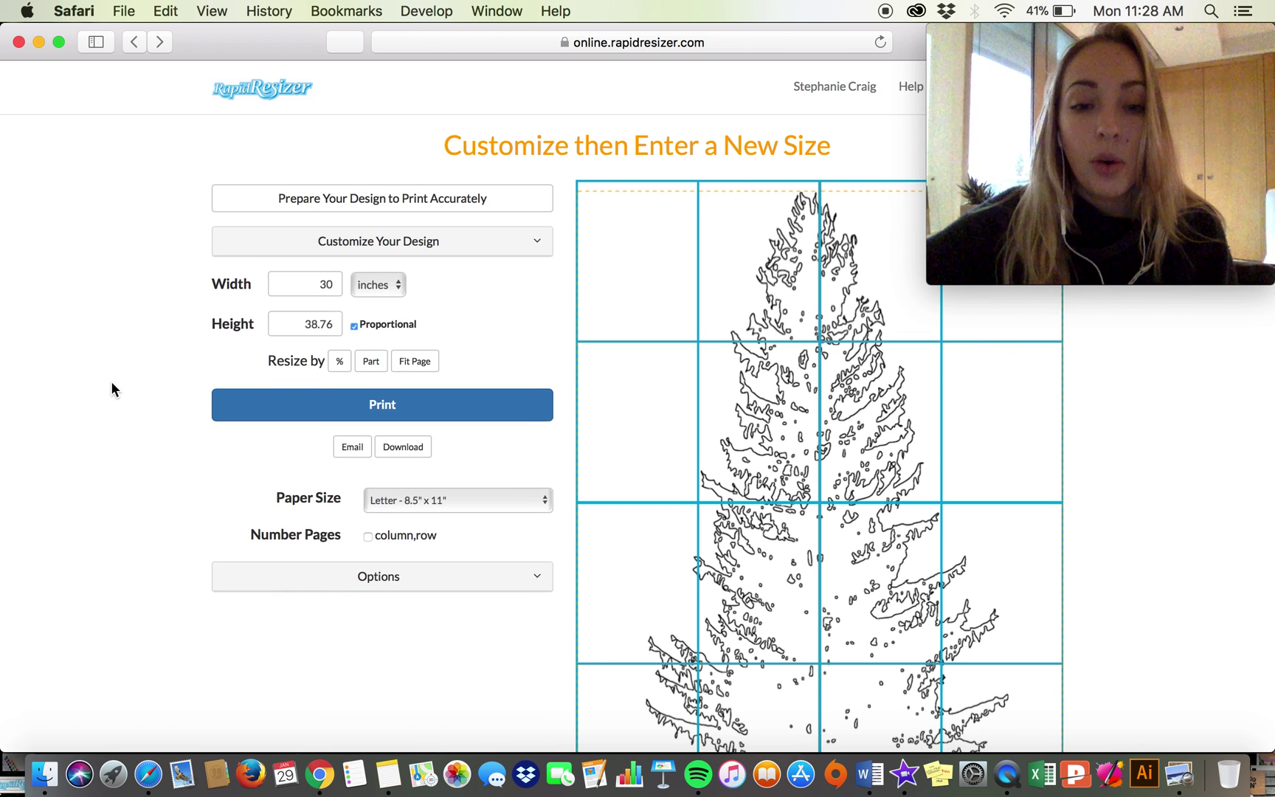